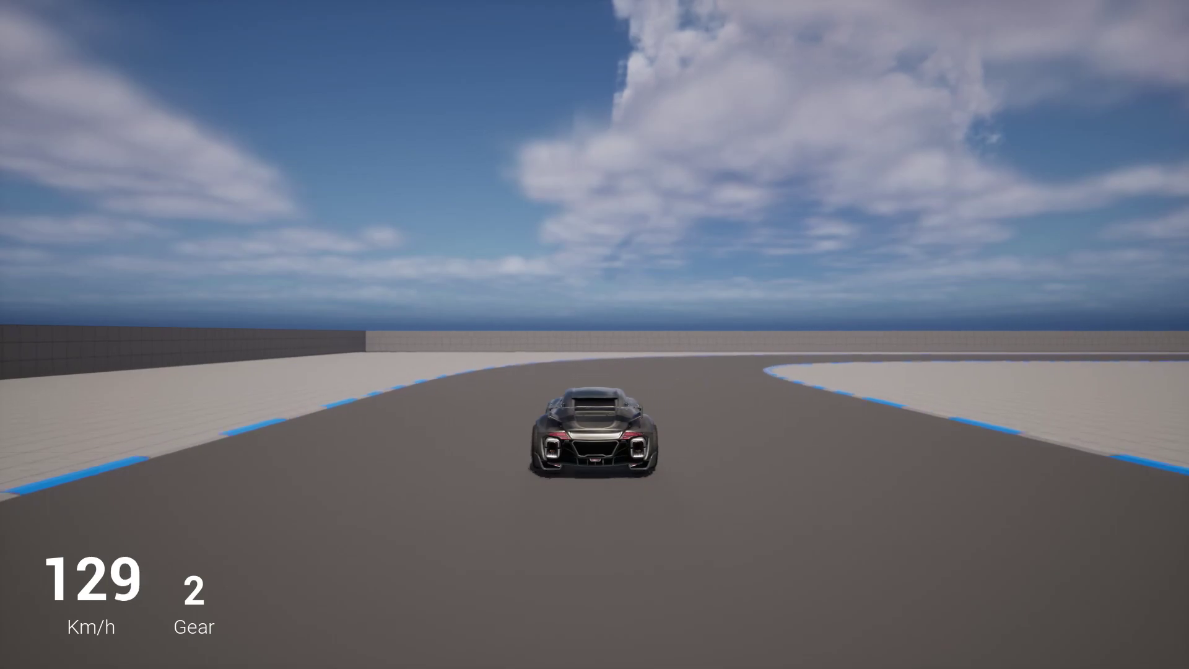
Test-drive the sports car through the track's corners, braking and using the handbrake to check the tire smoke and skid marks.
key(s)
key(d)
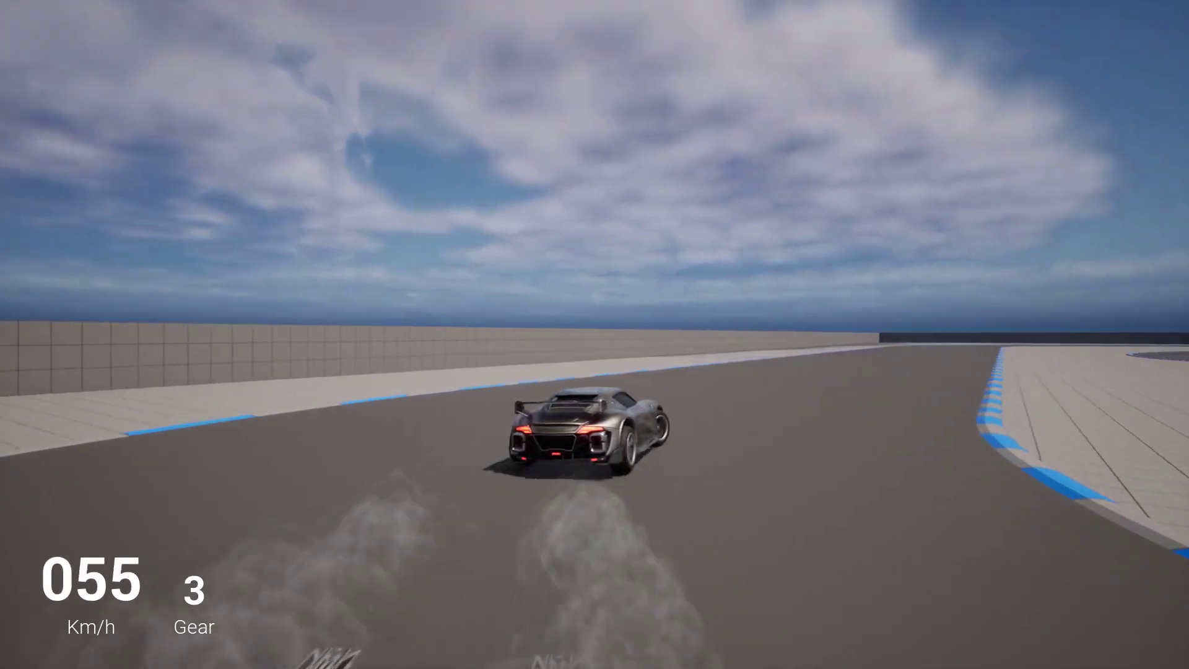
key(d)
key(w)
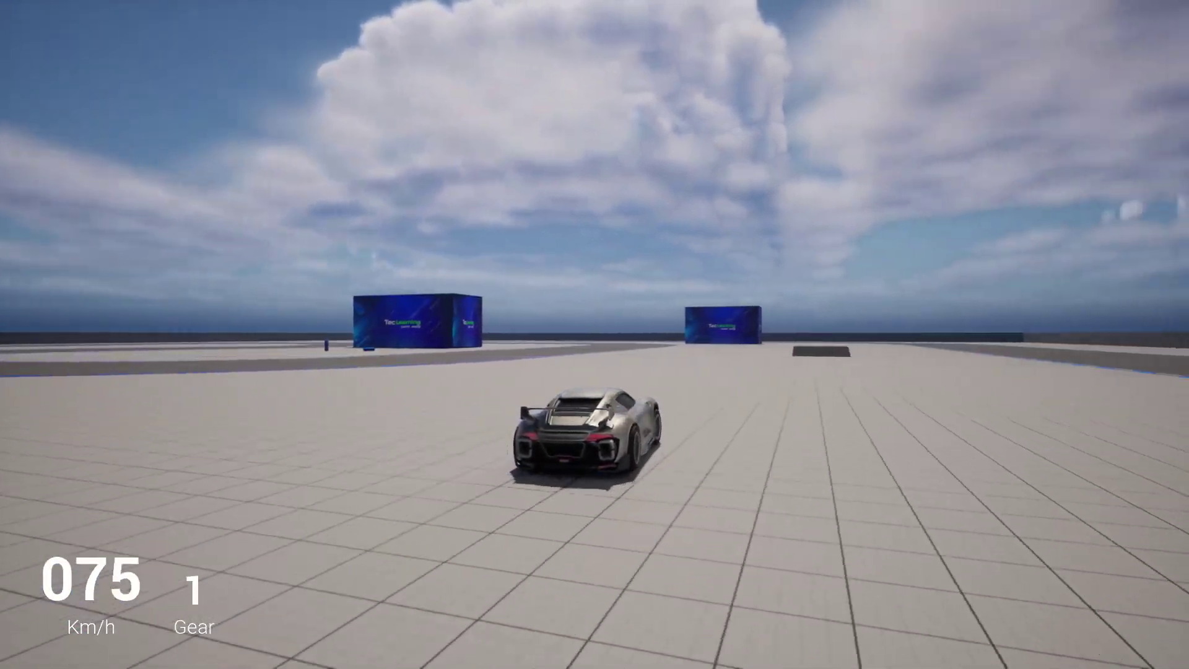
key(a)
key(space)
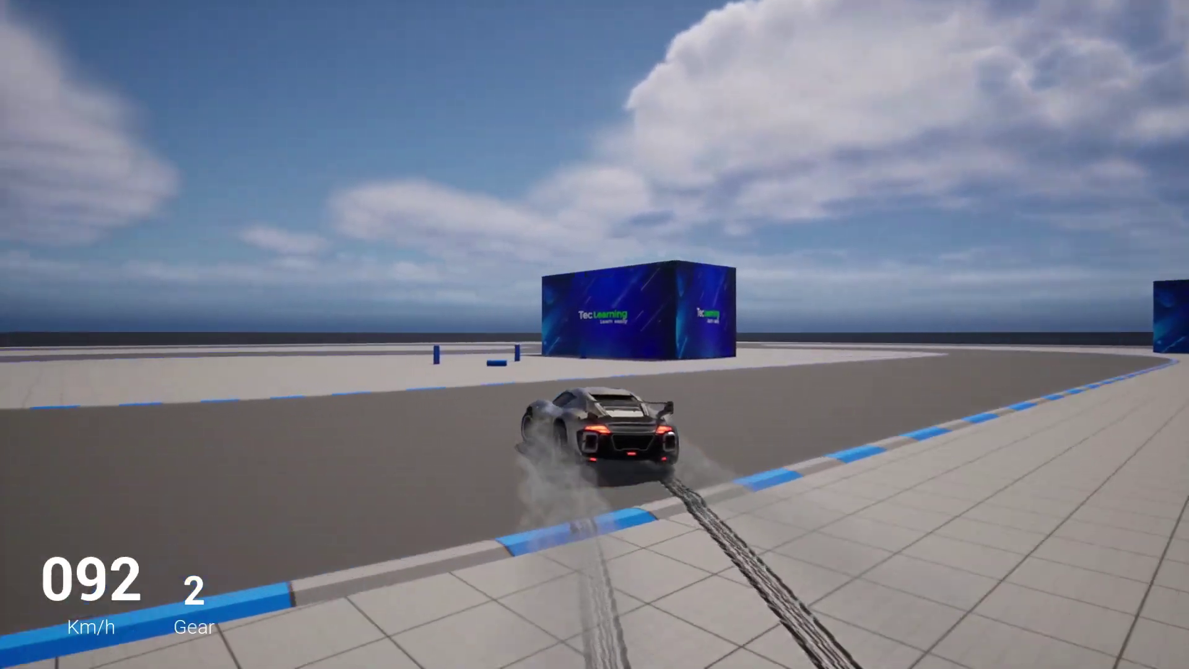
key(a)
key(s)
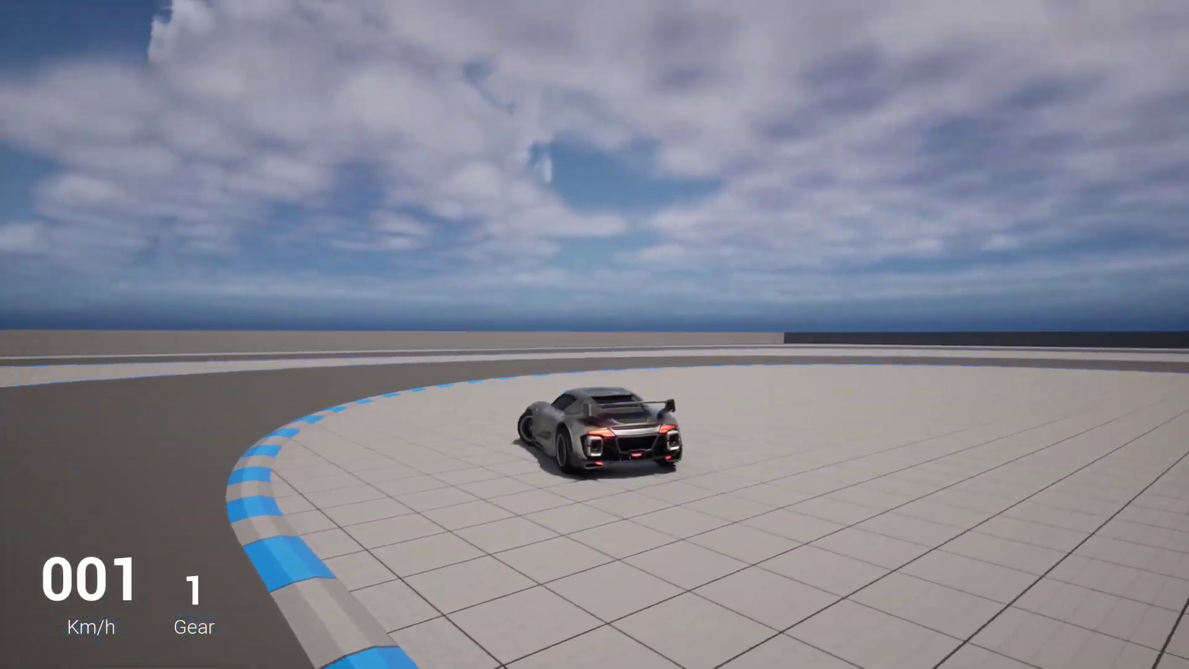
Reverse the car back onto the track and drive it forward slowly while steering in both directions.
key(s)
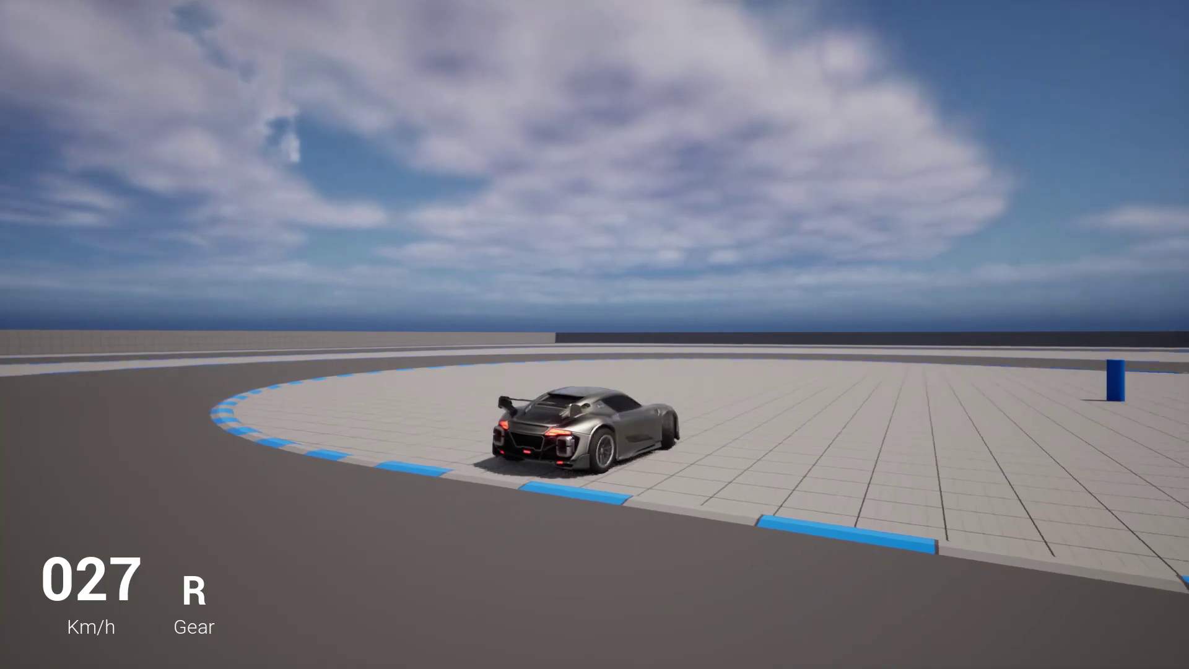
key(w)
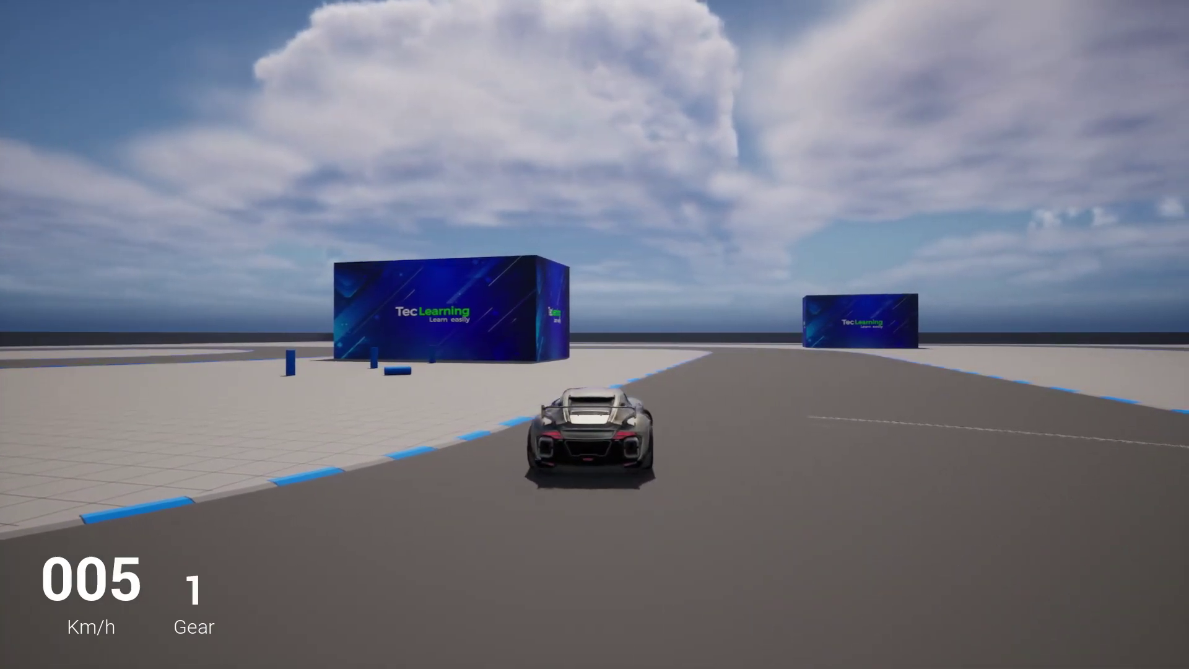
key(w)
key(d)
key(a)
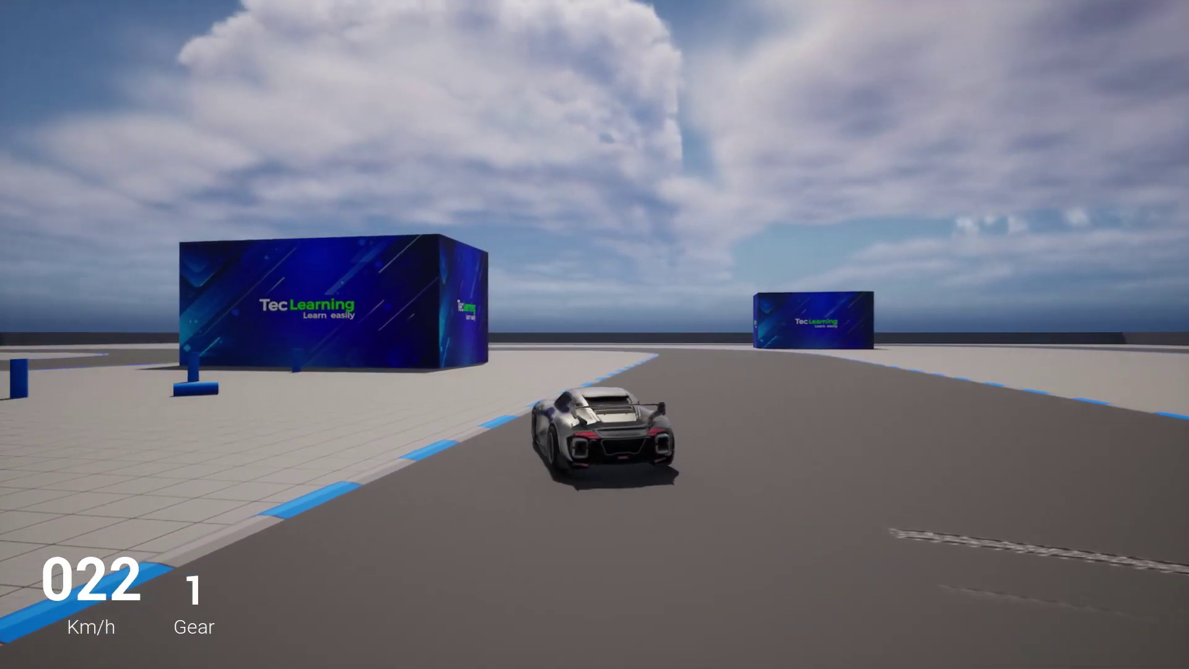
key(d)
key(w)
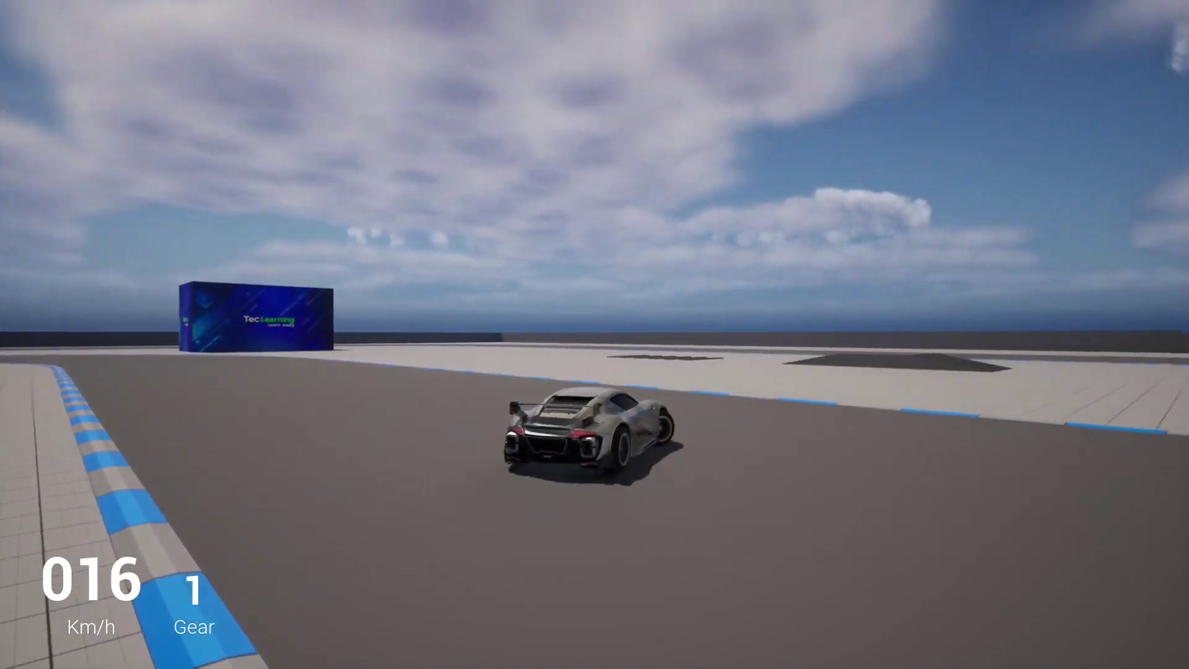
key(d)
key(d)
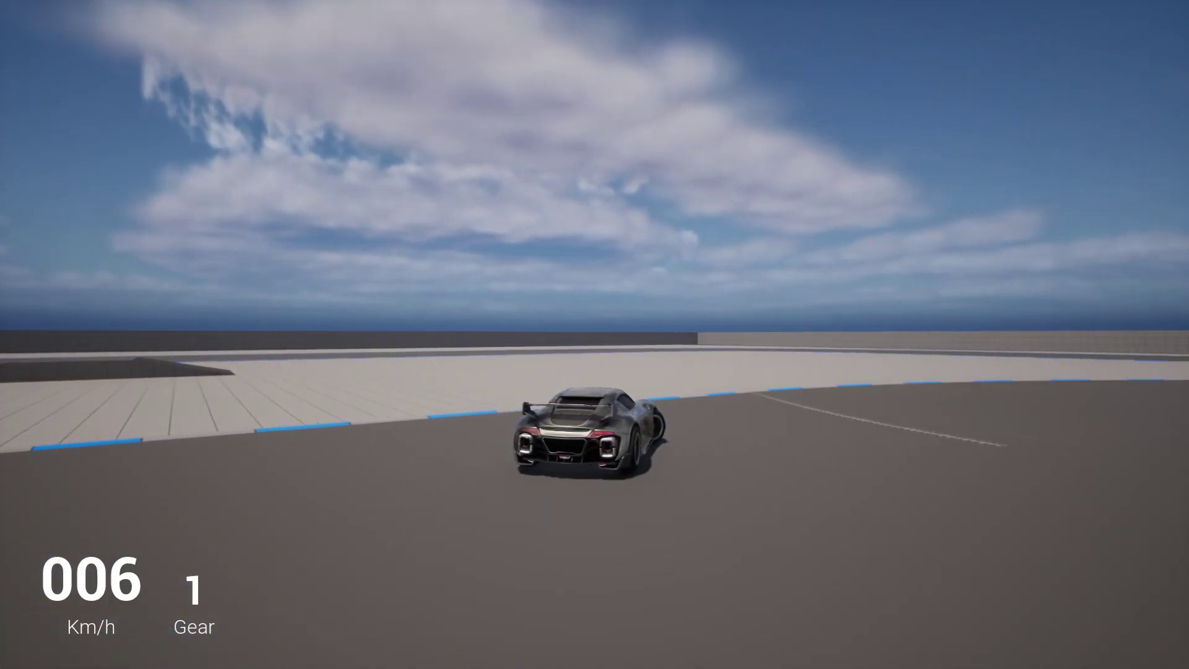
Accelerate the car off the track across the open ground, brake and reverse, and end the play test.
key(w)
key(w)
key(a)
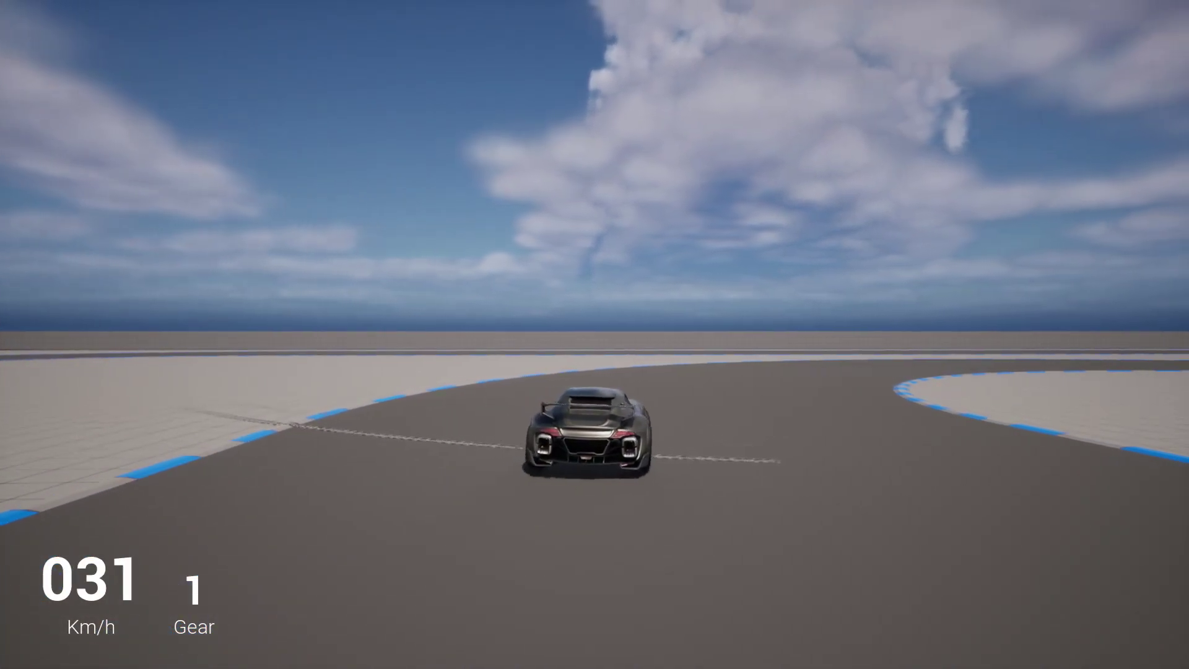
key(a)
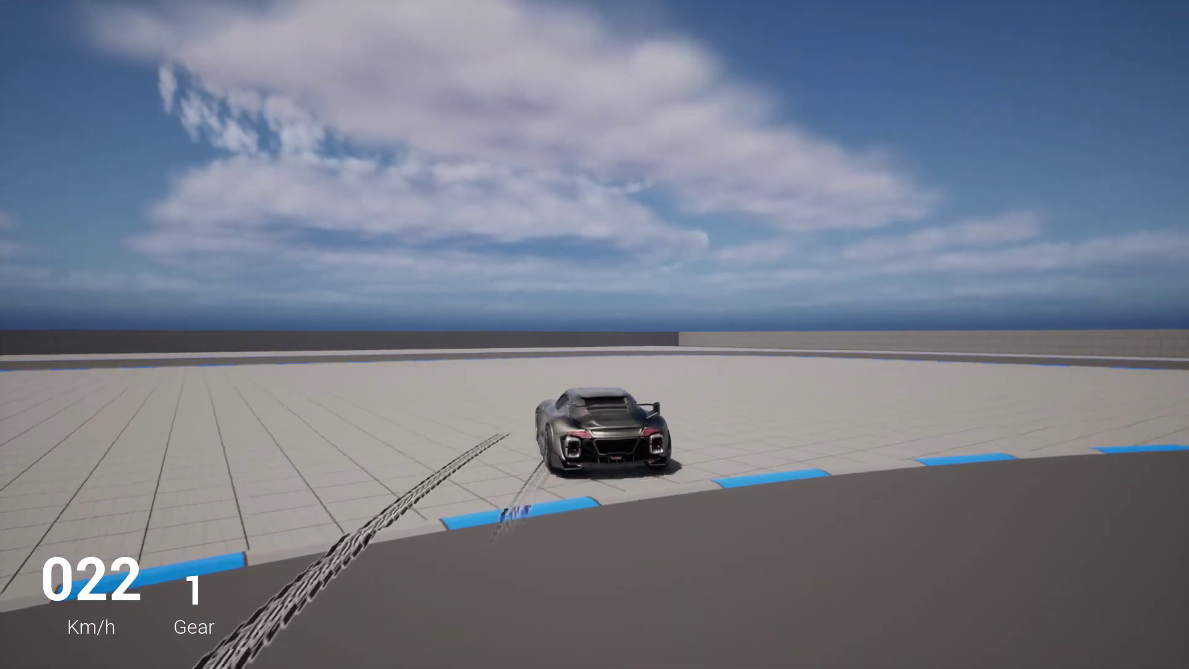
key(w)
key(w)
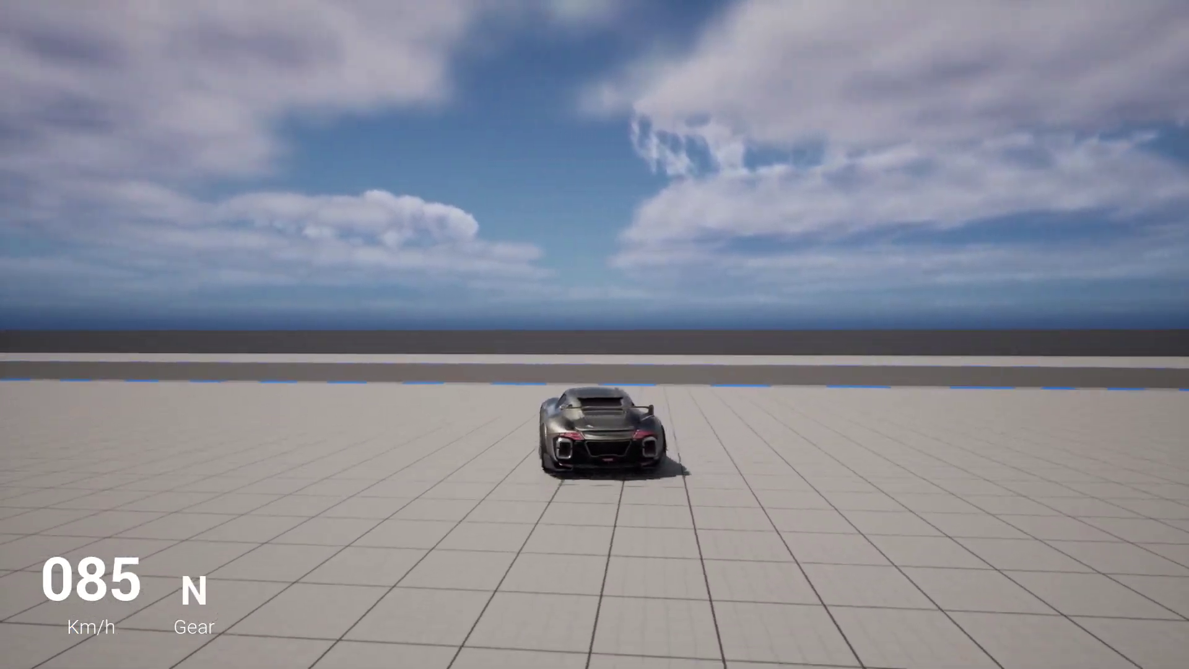
key(s)
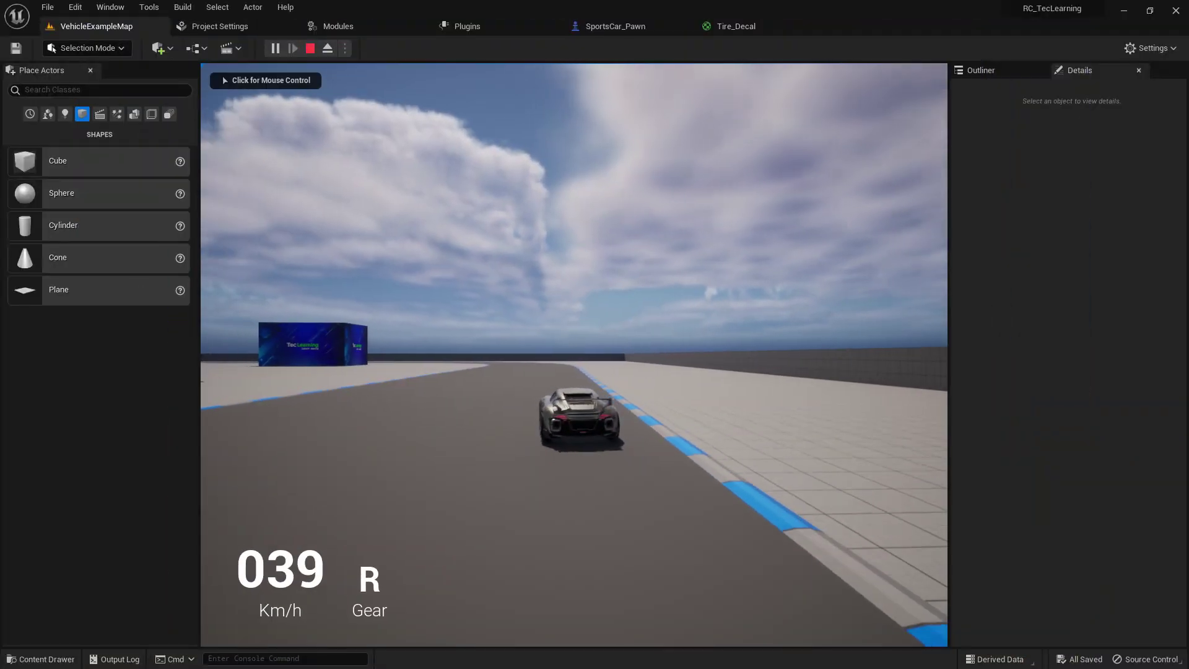
key(Escape)
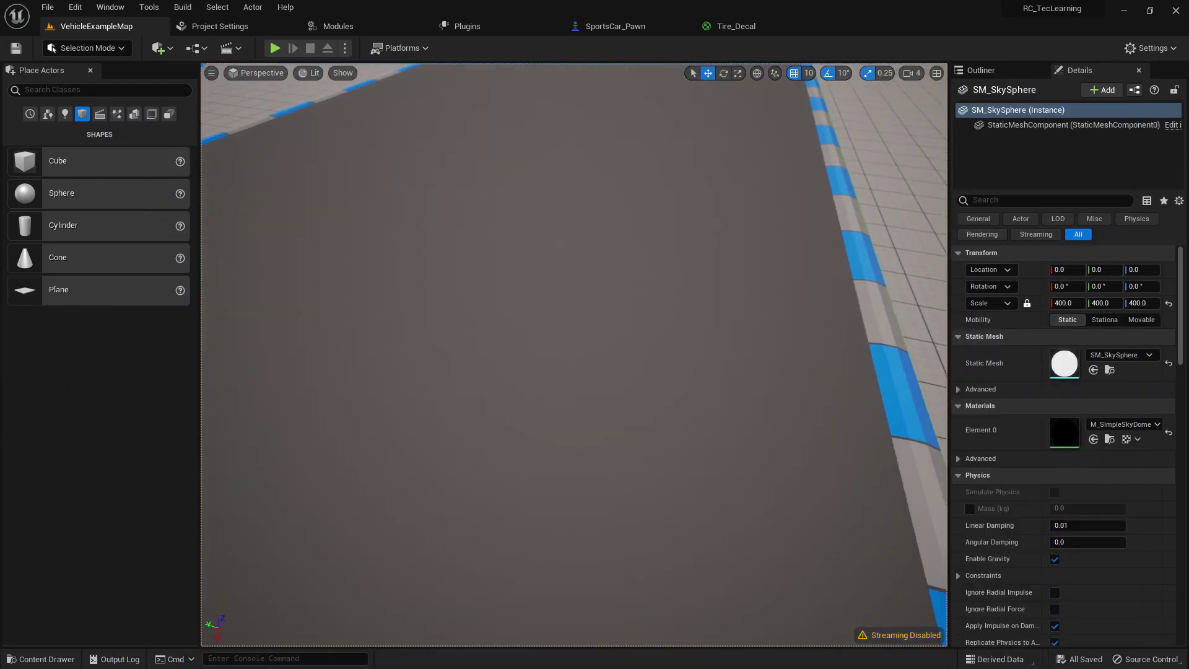
Examine the whole race track layout from above in the level viewport.
right_drag(743, 149, 545, 65)
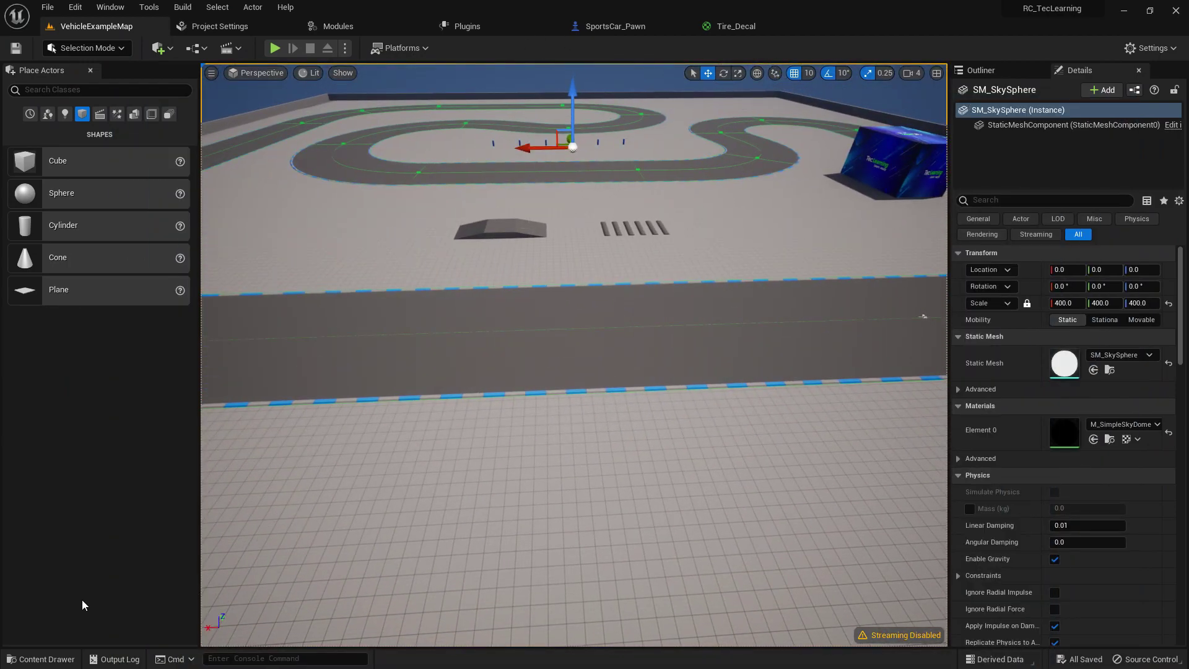
click(59, 659)
click(570, 194)
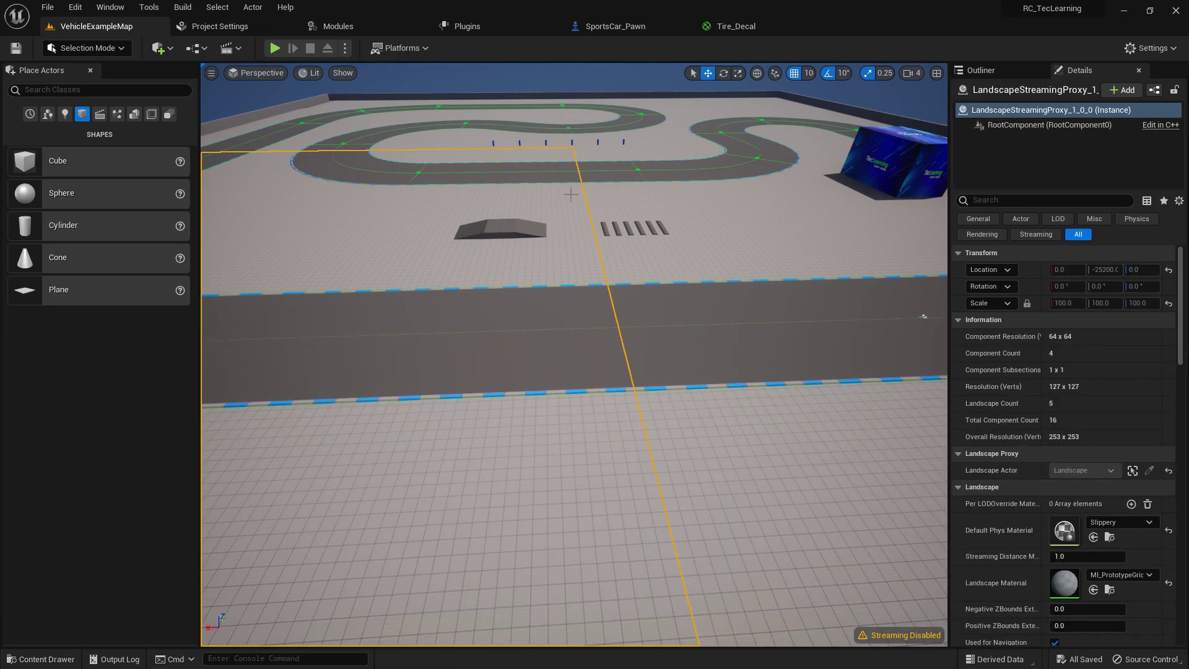
right_drag(542, 304, 538, 271)
key(s)
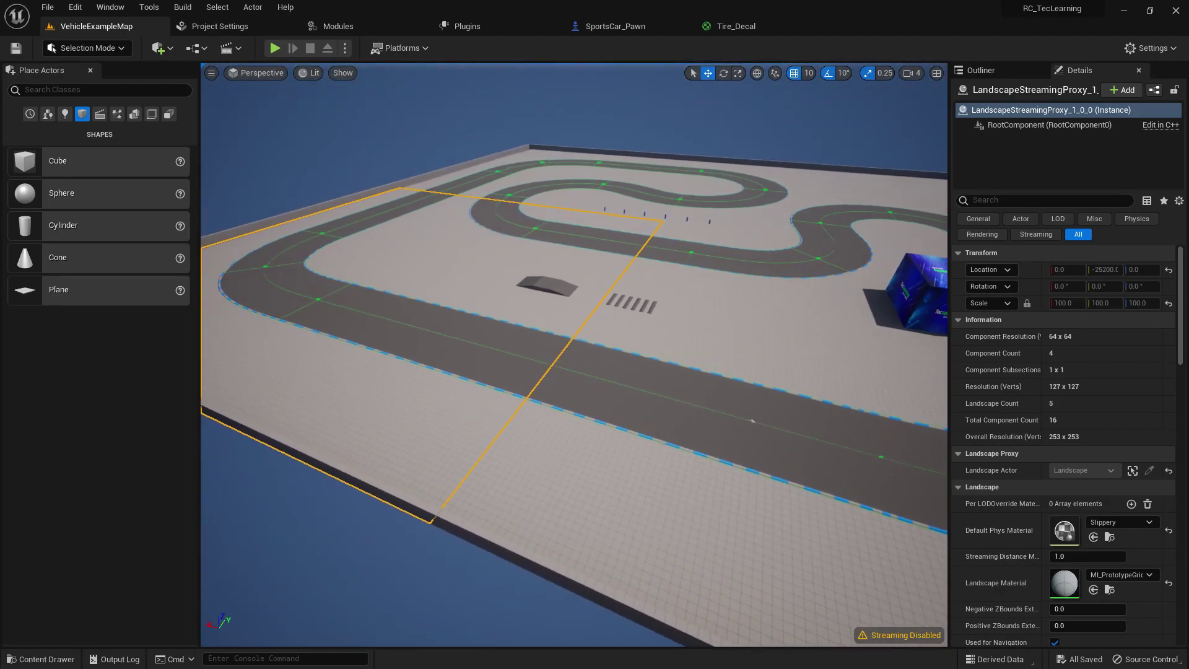
mouse_move(511, 335)
right_down()
mouse_move(513, 352)
mouse_move(519, 344)
right_up()
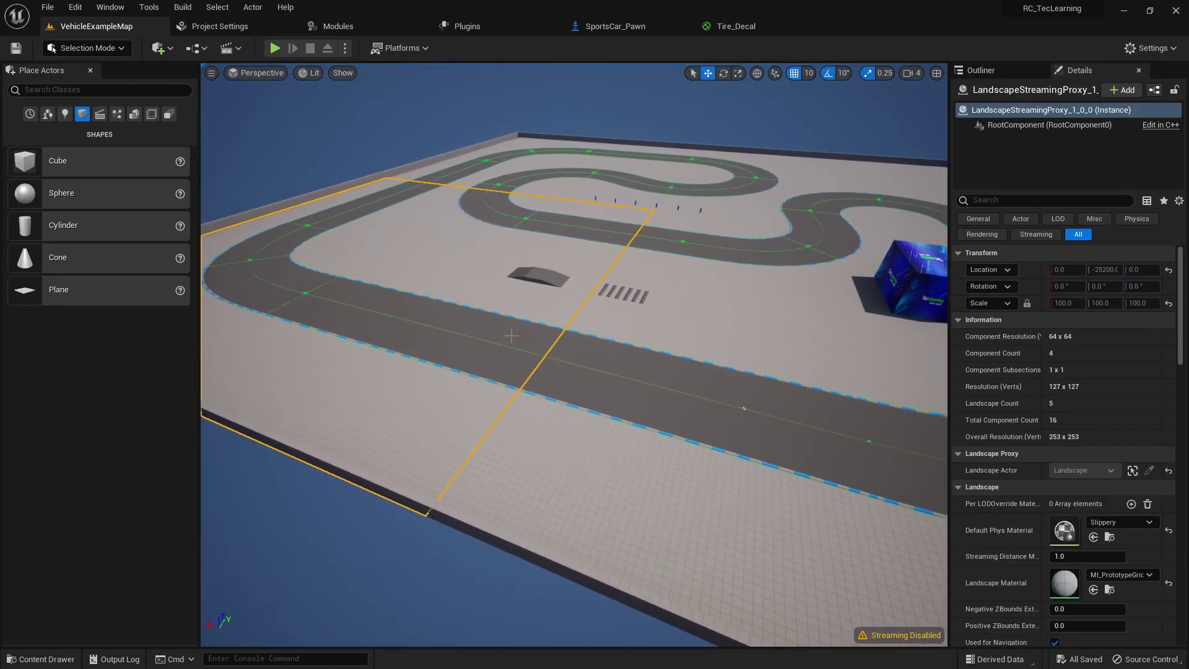
Browse from the root Content folder to the Tec_Textures folder inside TecLearningYTVFX.
click(41, 659)
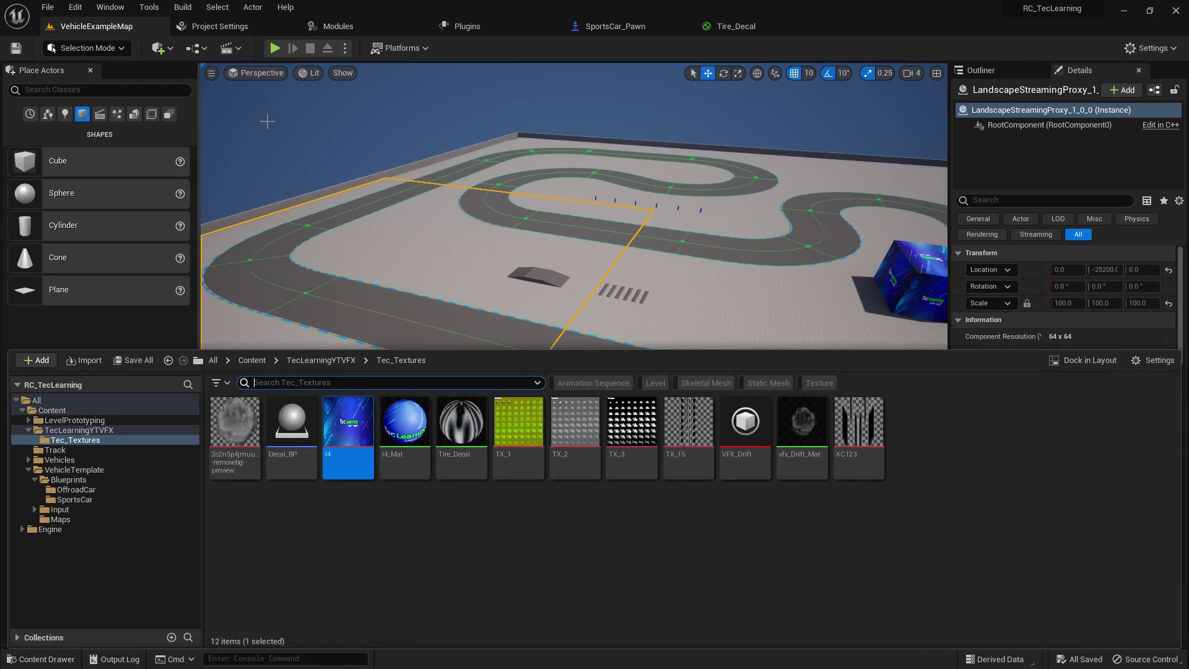
click(252, 361)
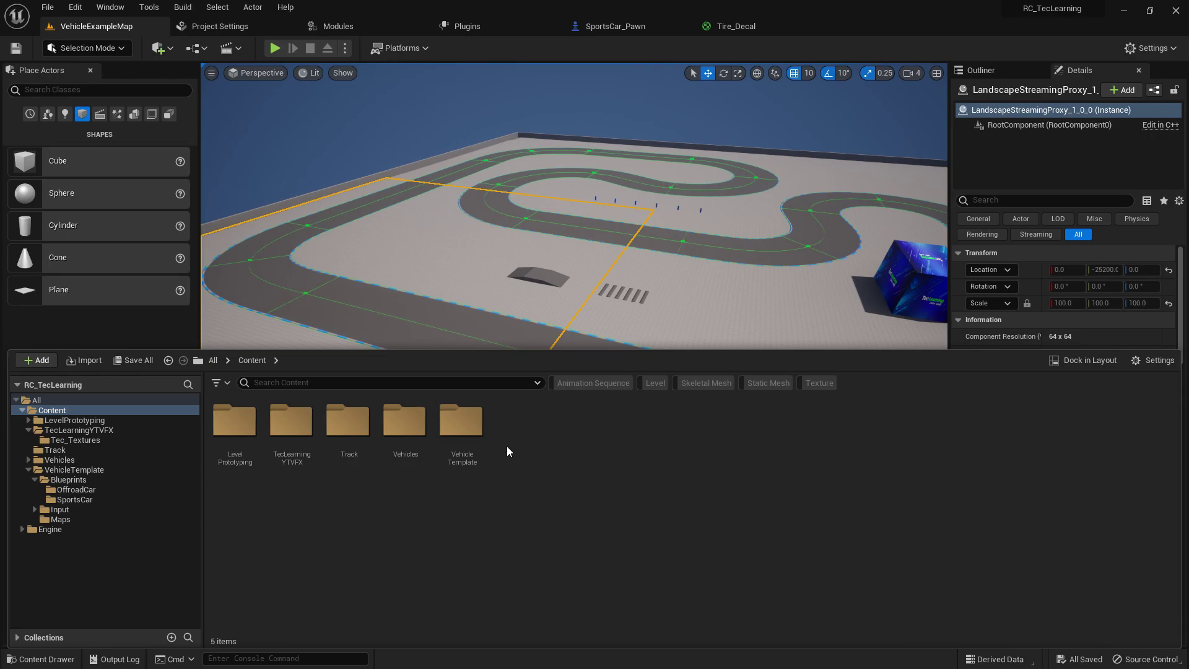
double_click(295, 445)
double_click(230, 421)
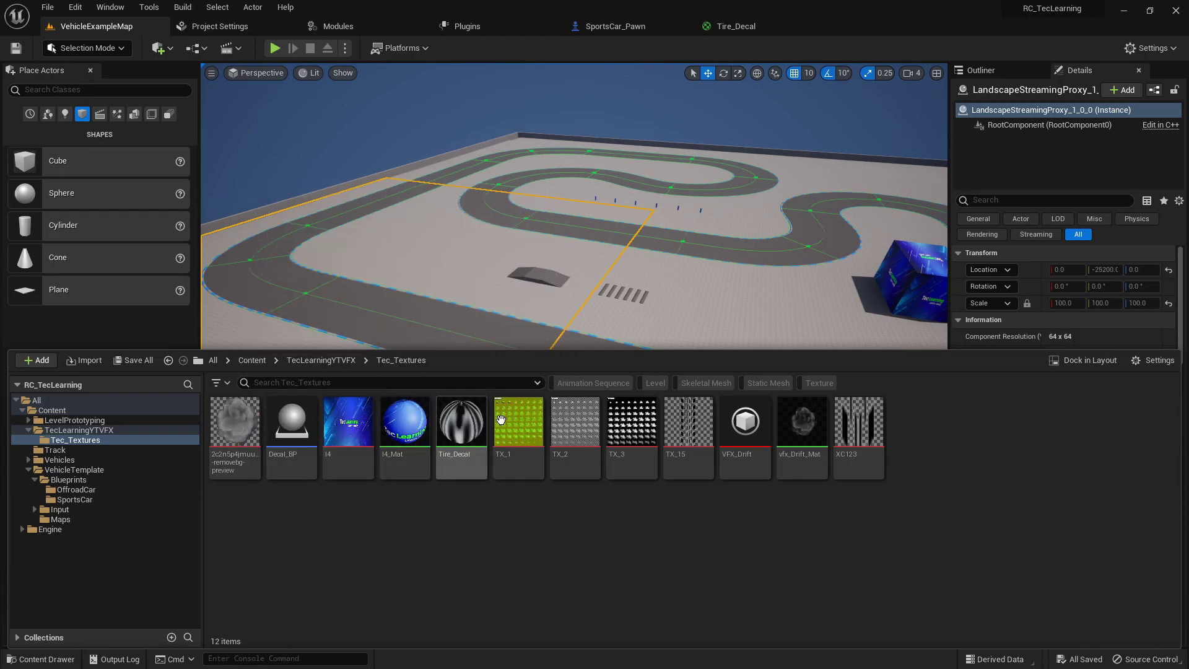
Open the VFX_Drift Niagara system, inspect its smoke effect in the preview, and close it.
click(744, 427)
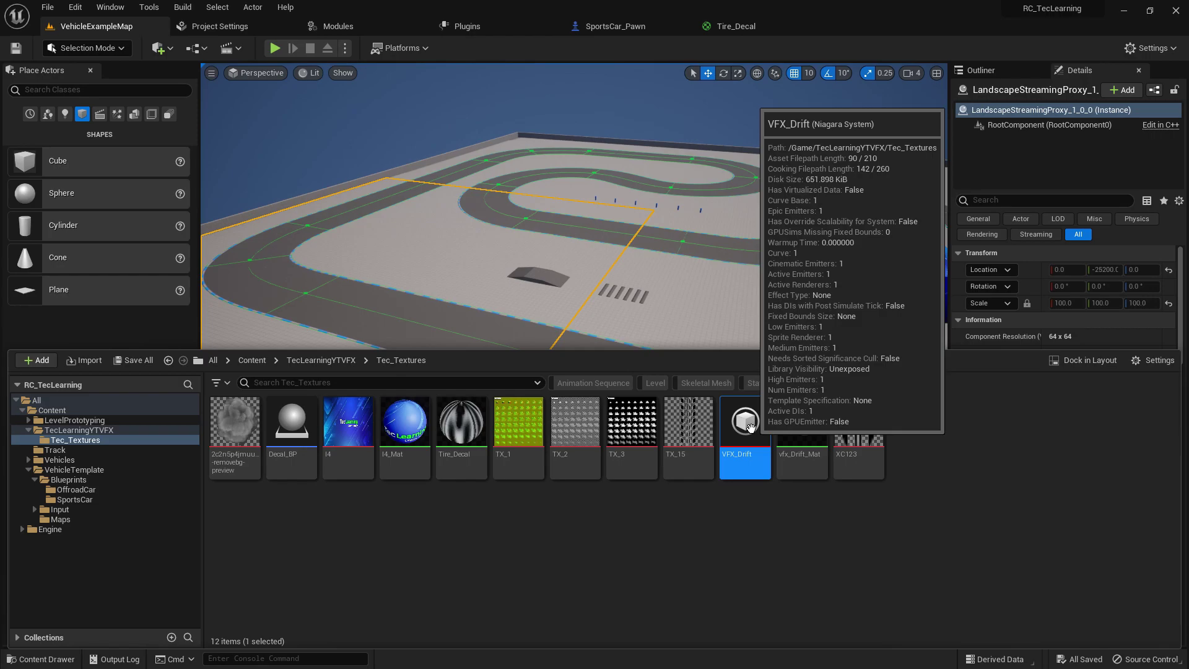
double_click(744, 427)
drag(95, 216, 217, 248)
drag(105, 180, 93, 245)
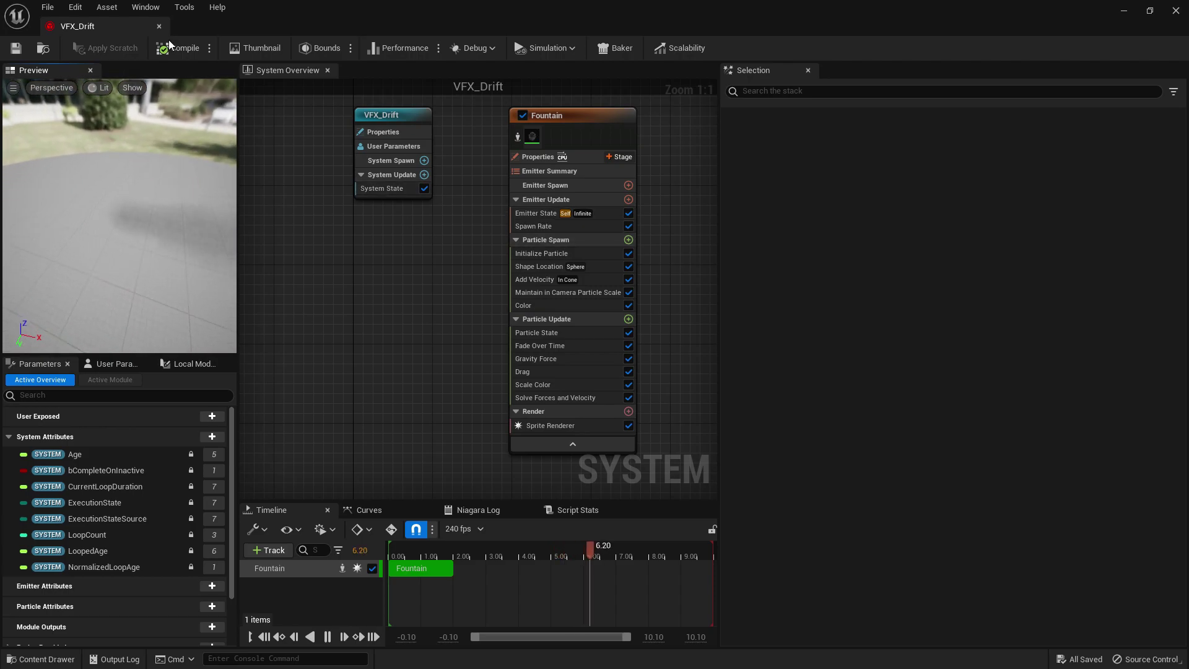
click(159, 27)
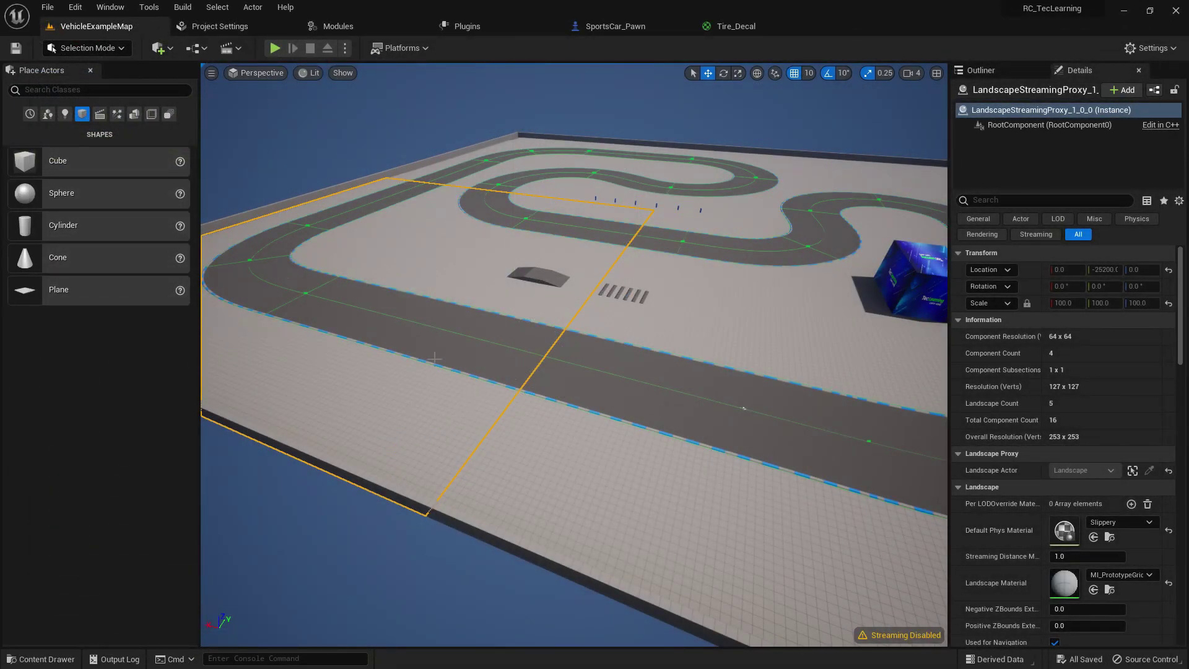
Review the assets in the Tec_Textures folder, including the TX_1, TX_2, TX_15 and XC123 textures.
click(44, 658)
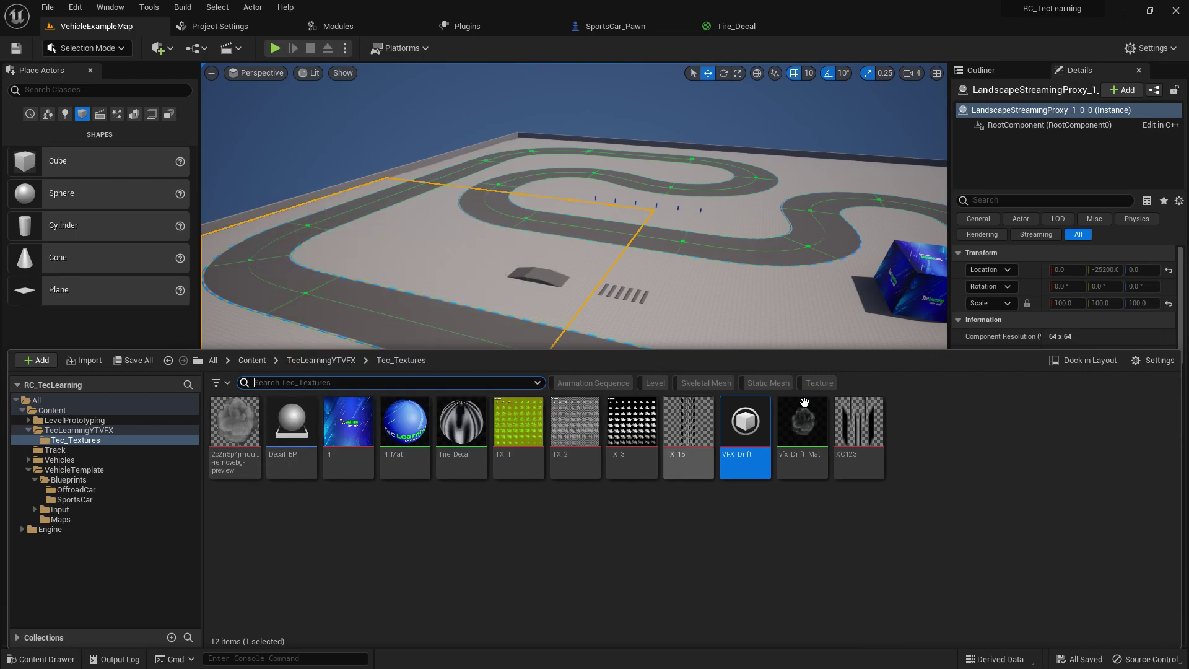
mouse_move(887, 413)
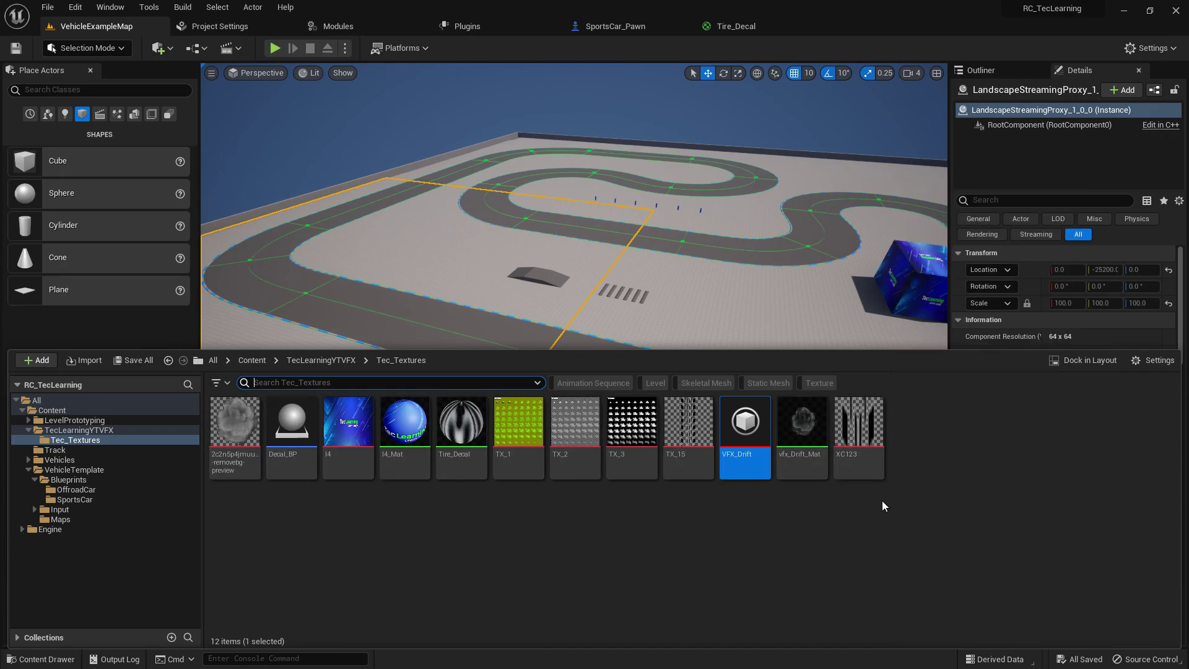
mouse_move(536, 453)
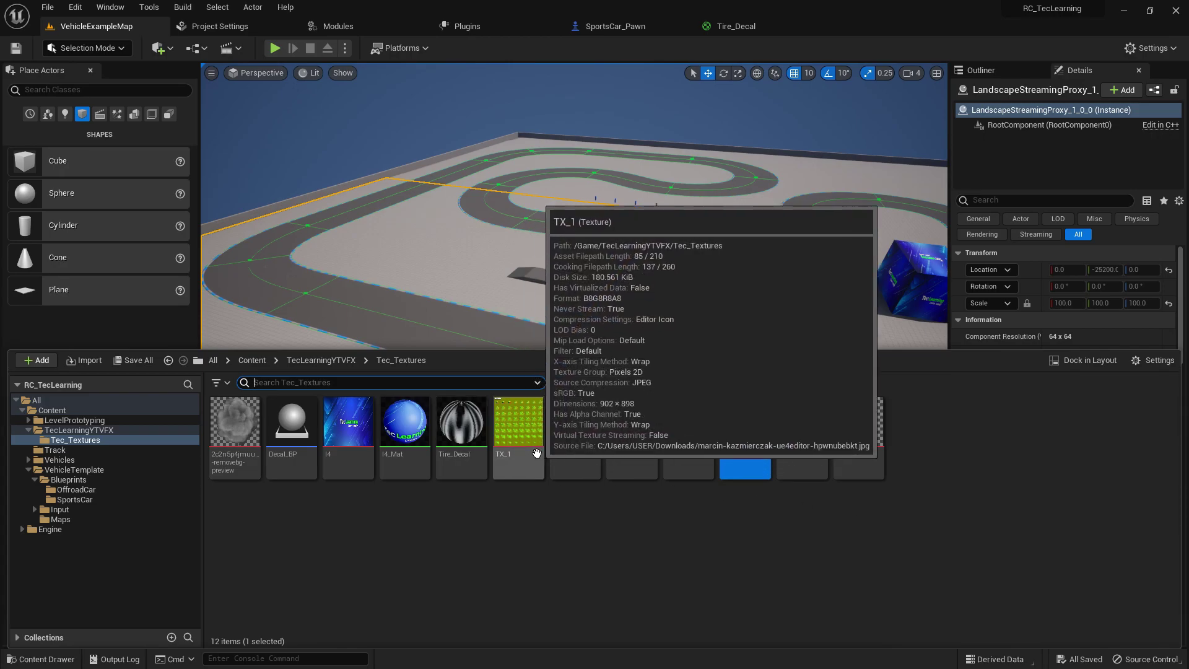
mouse_move(577, 439)
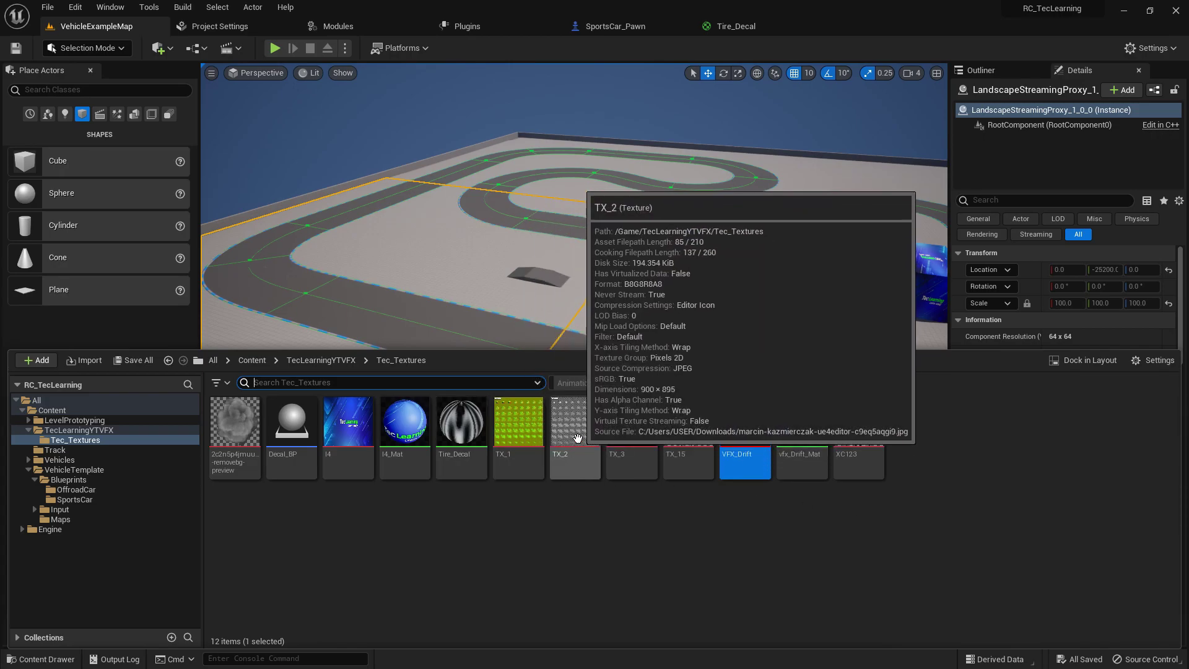
mouse_move(709, 476)
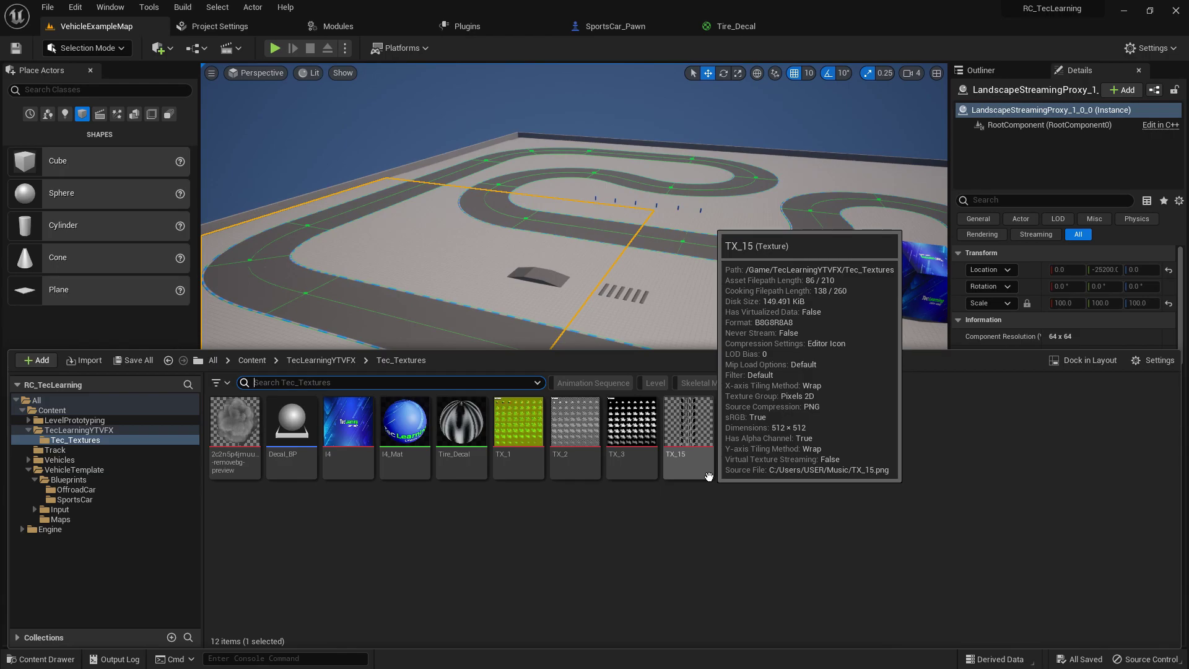
click(928, 465)
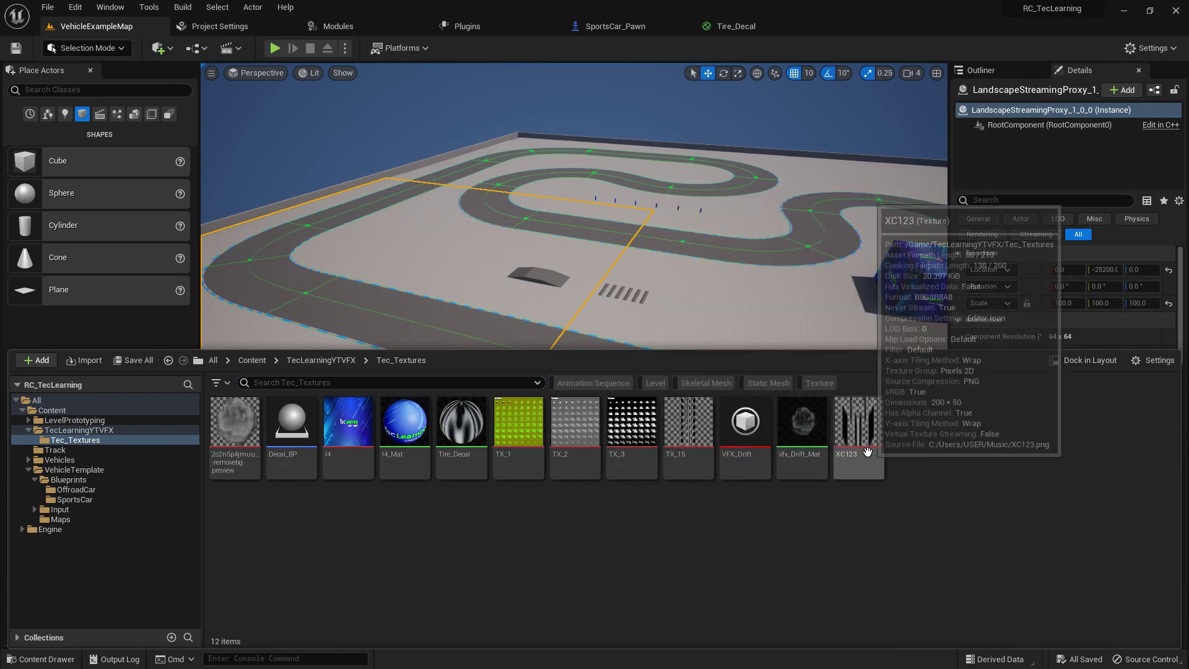
mouse_move(294, 418)
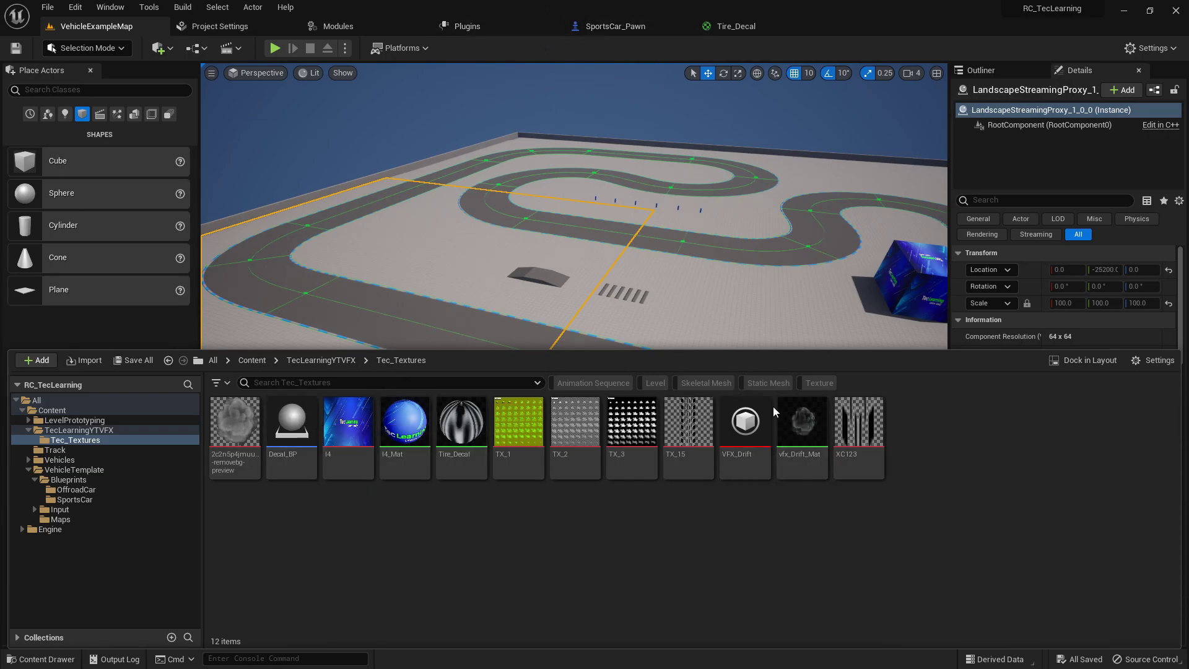
Reopen the VFX_Drift system to view the smoke from another angle, and close its editor.
double_click(745, 421)
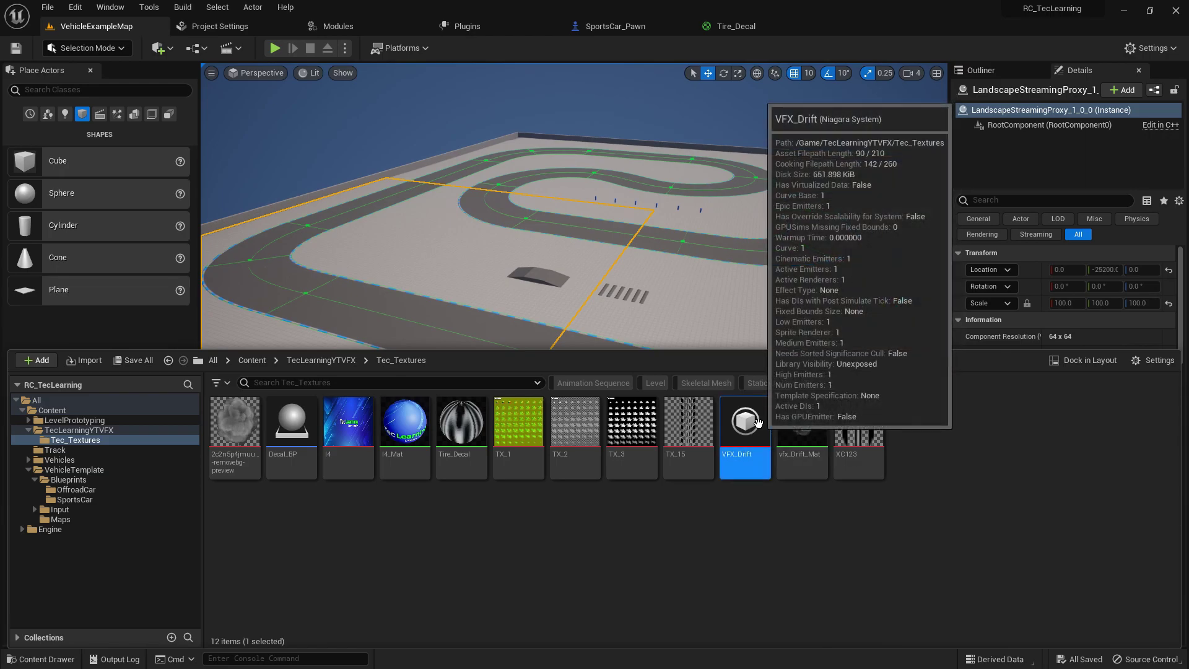
drag(100, 228, 207, 230)
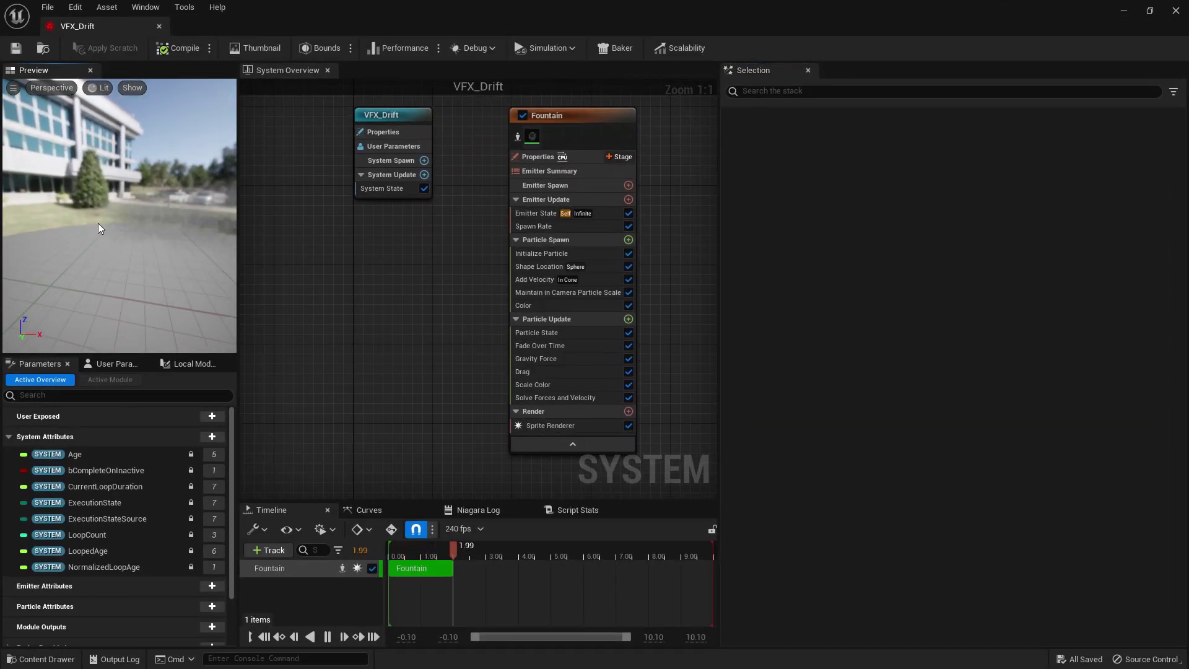
click(159, 26)
Browse from the root Content folder back into TecLearningYTVFX and its Tec_Textures folder.
click(41, 659)
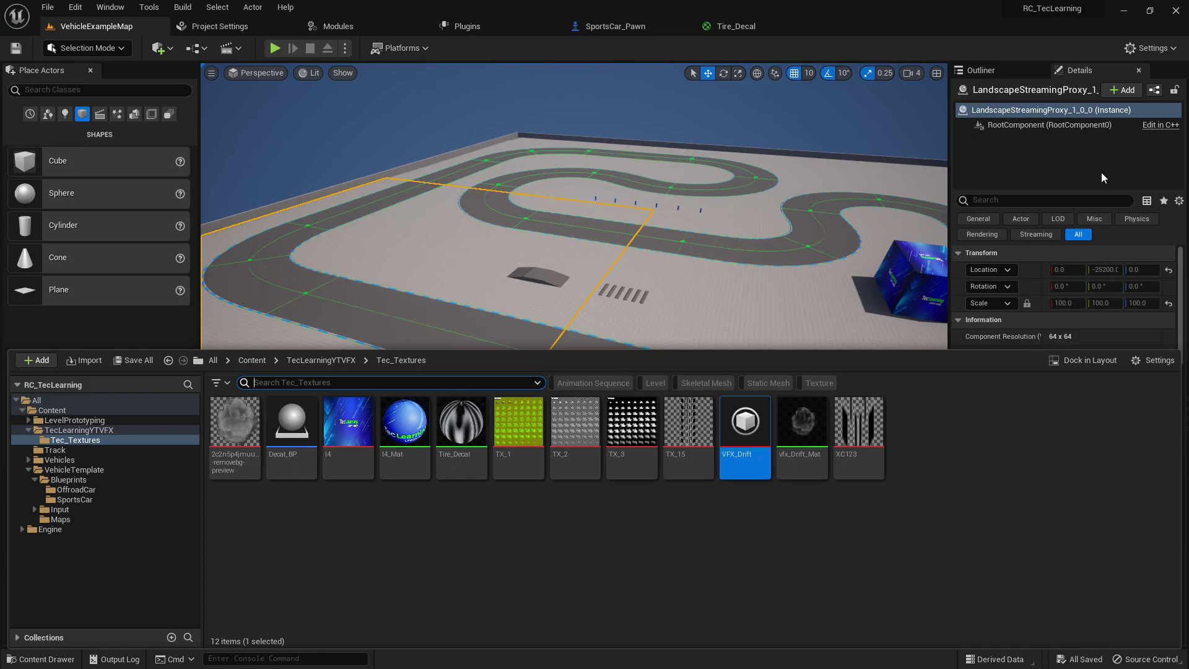
click(252, 360)
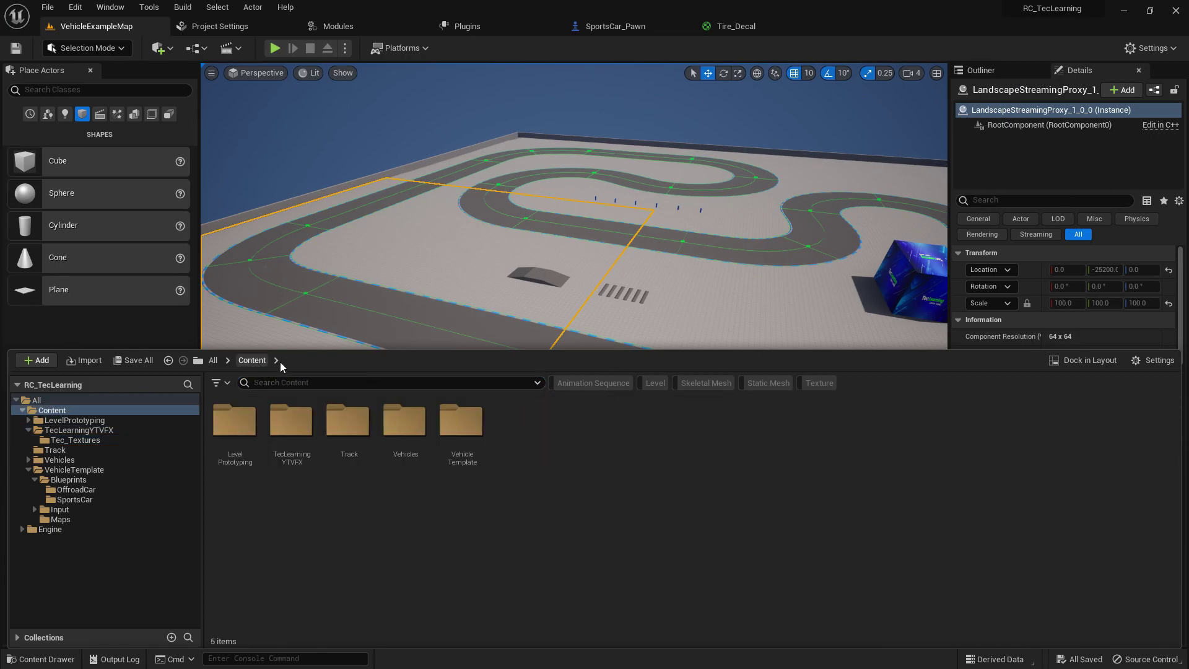
double_click(289, 433)
double_click(234, 421)
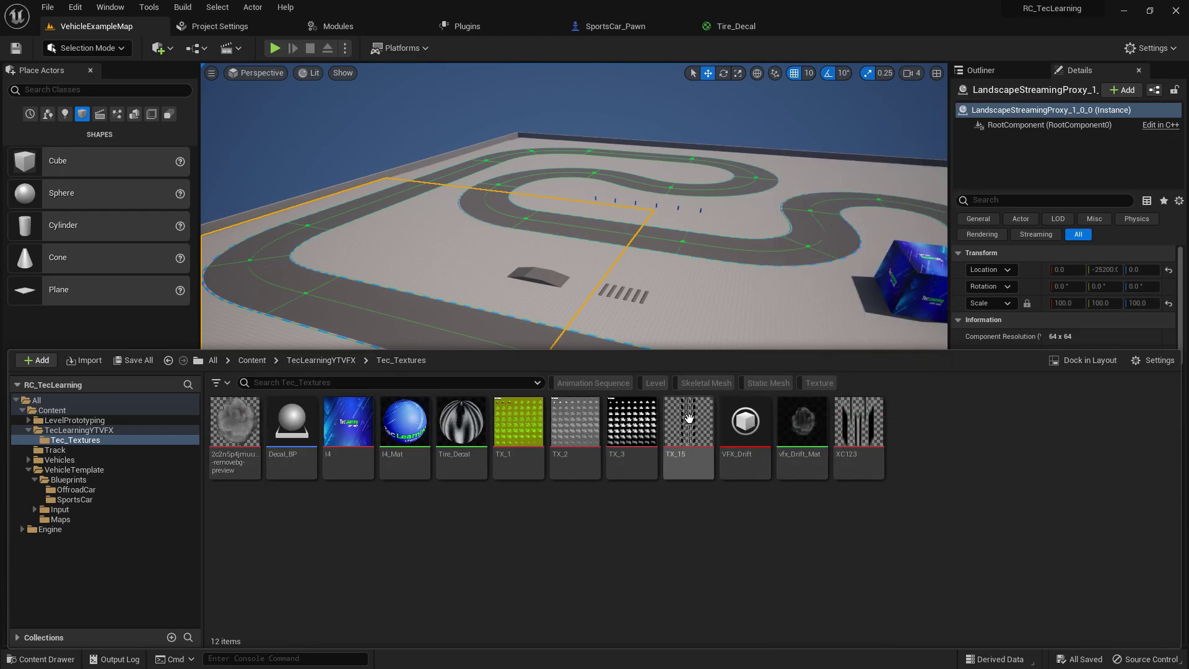
drag(744, 424, 738, 494)
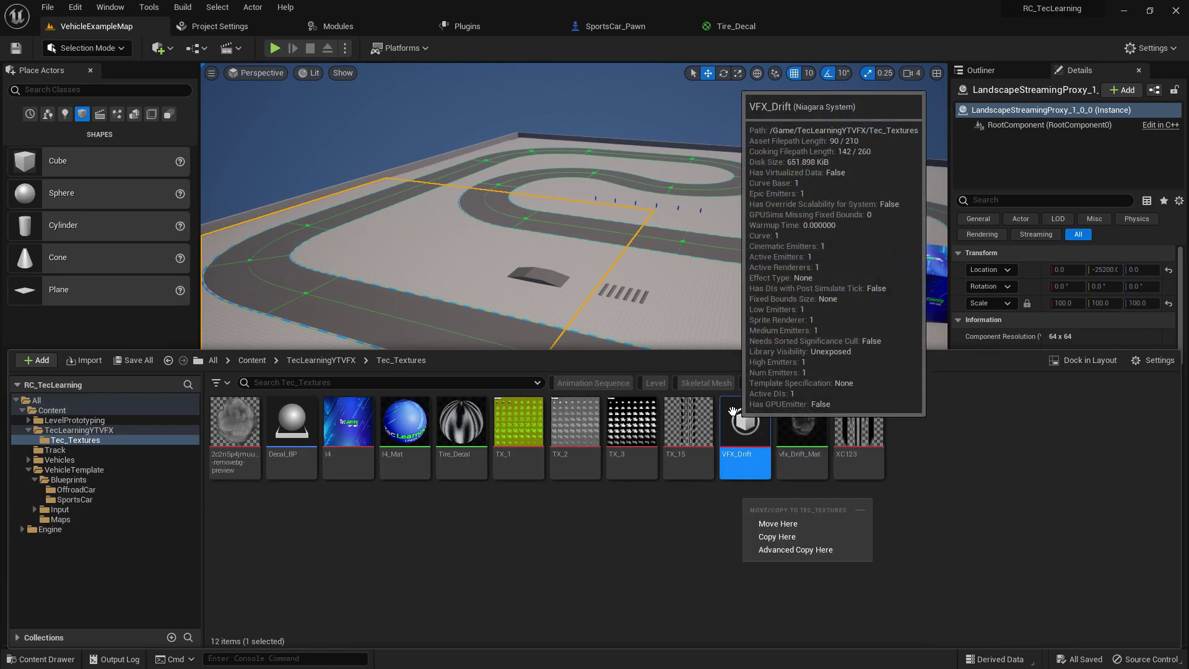
click(702, 495)
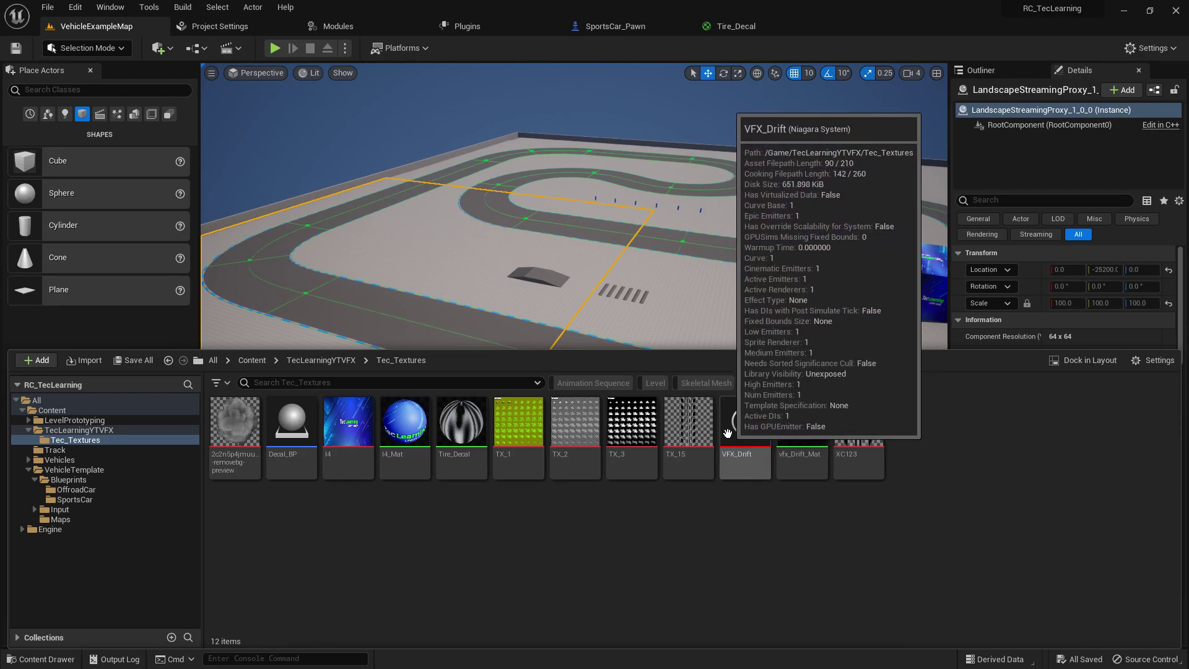
drag(740, 449, 793, 548)
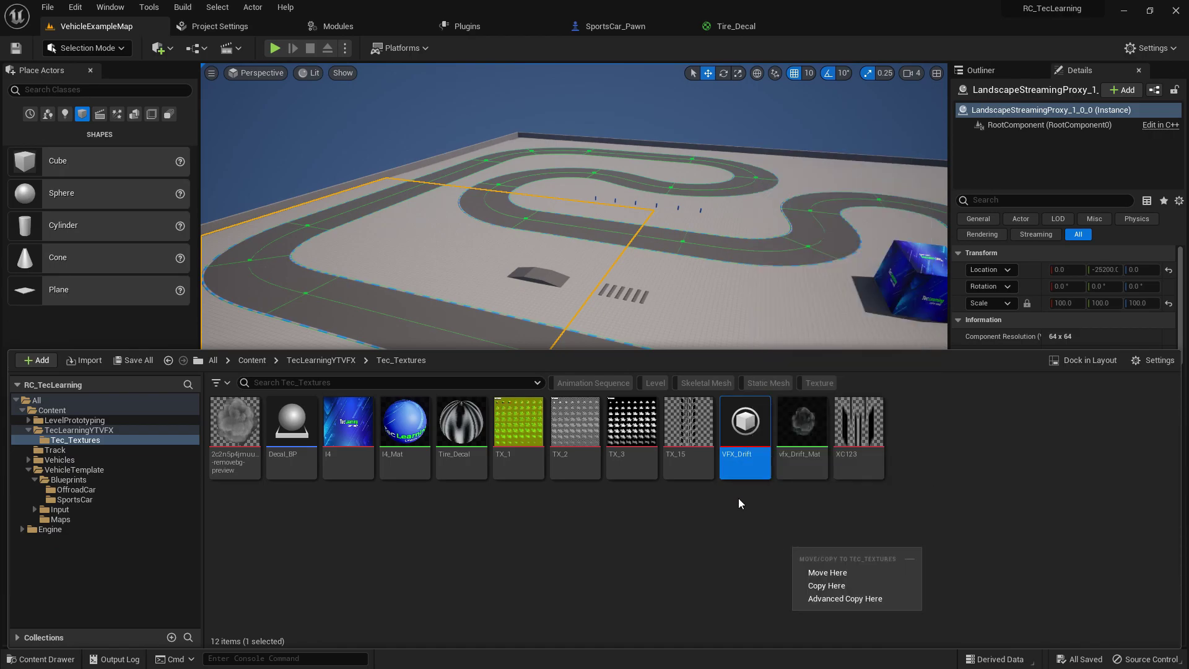
click(718, 517)
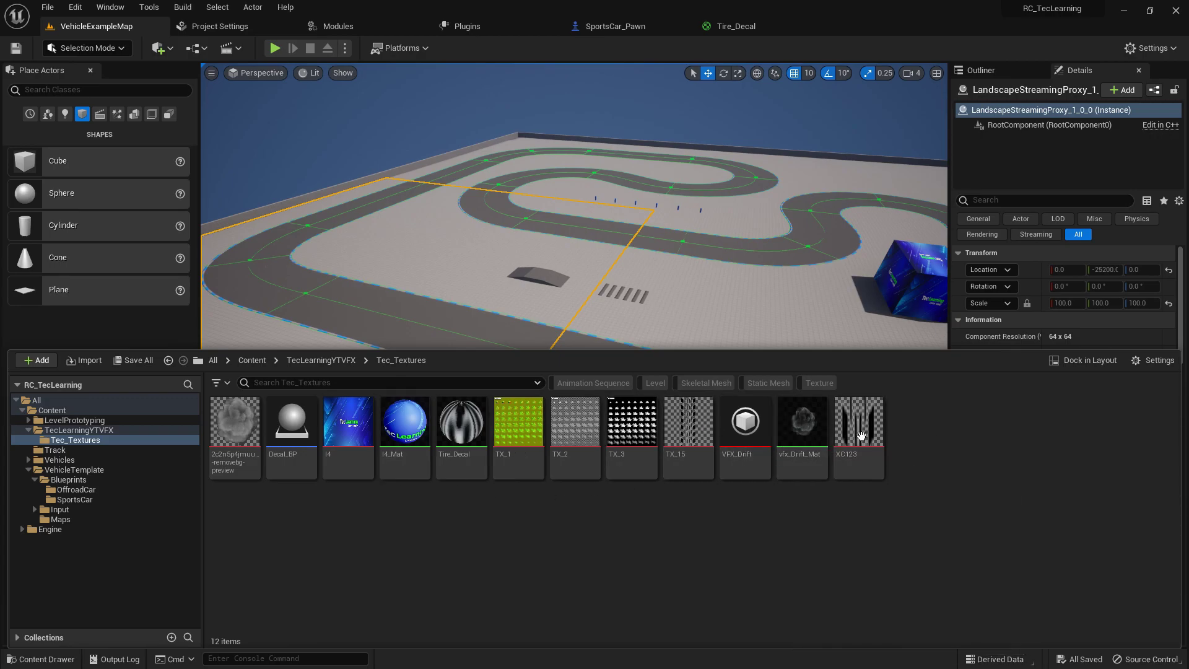
Open the VFX_Drift system and inspect the smoke colour picker in the Fountain emitter's Color module.
double_click(742, 421)
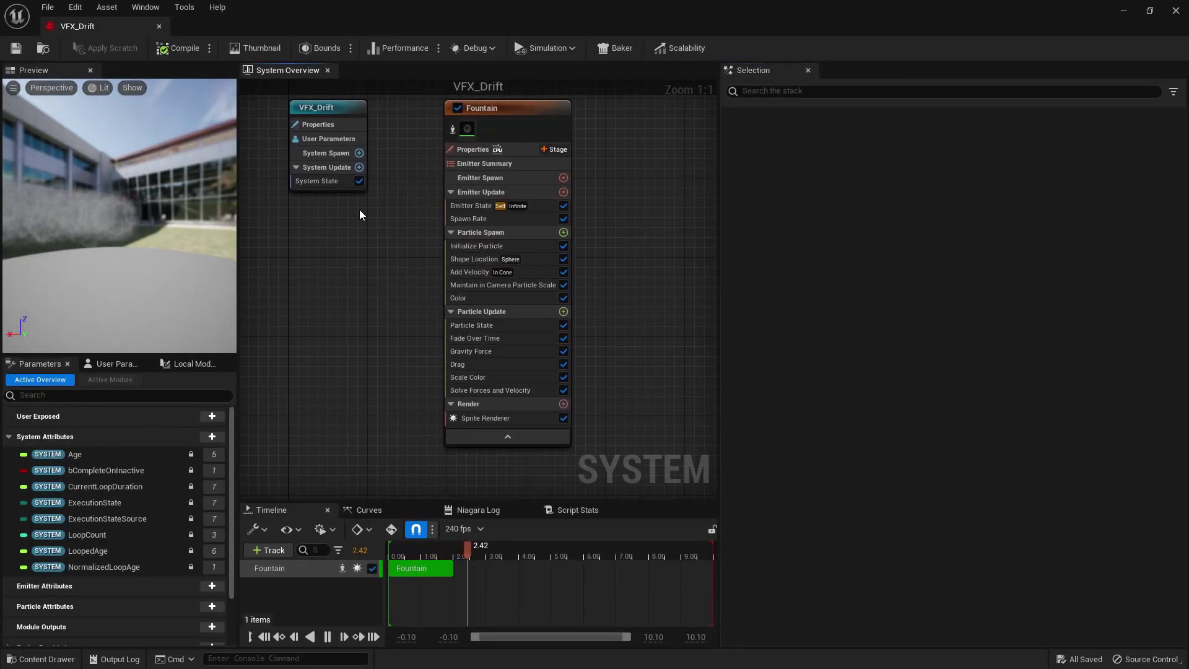
click(464, 297)
click(879, 161)
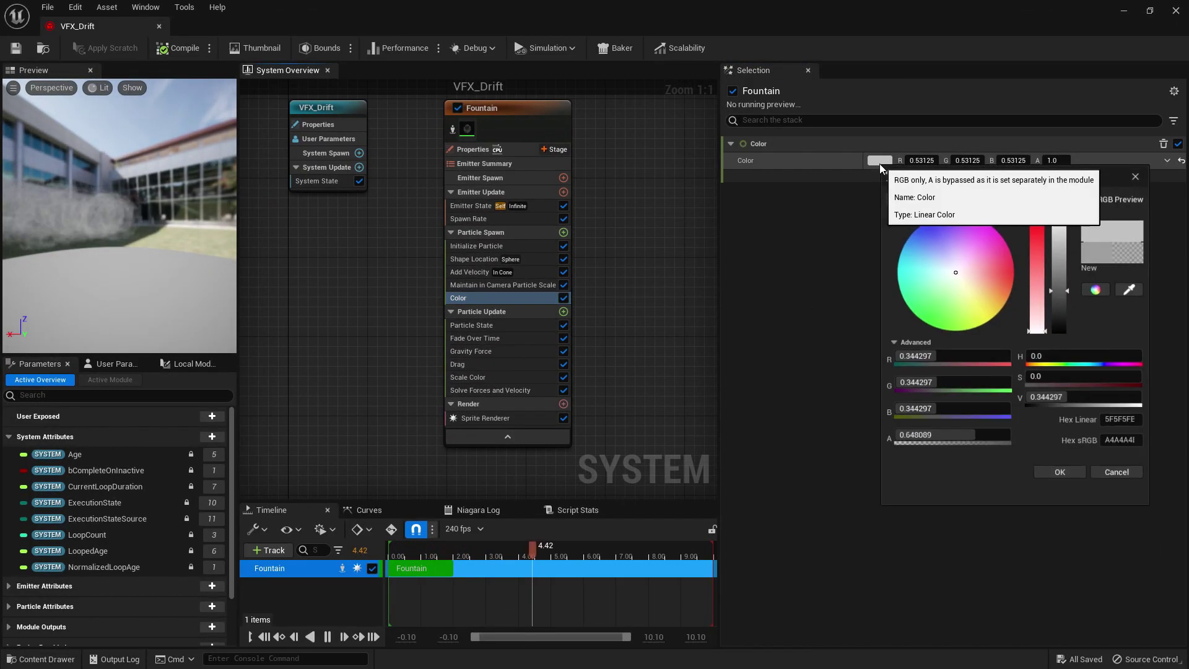
drag(1063, 278, 1057, 291)
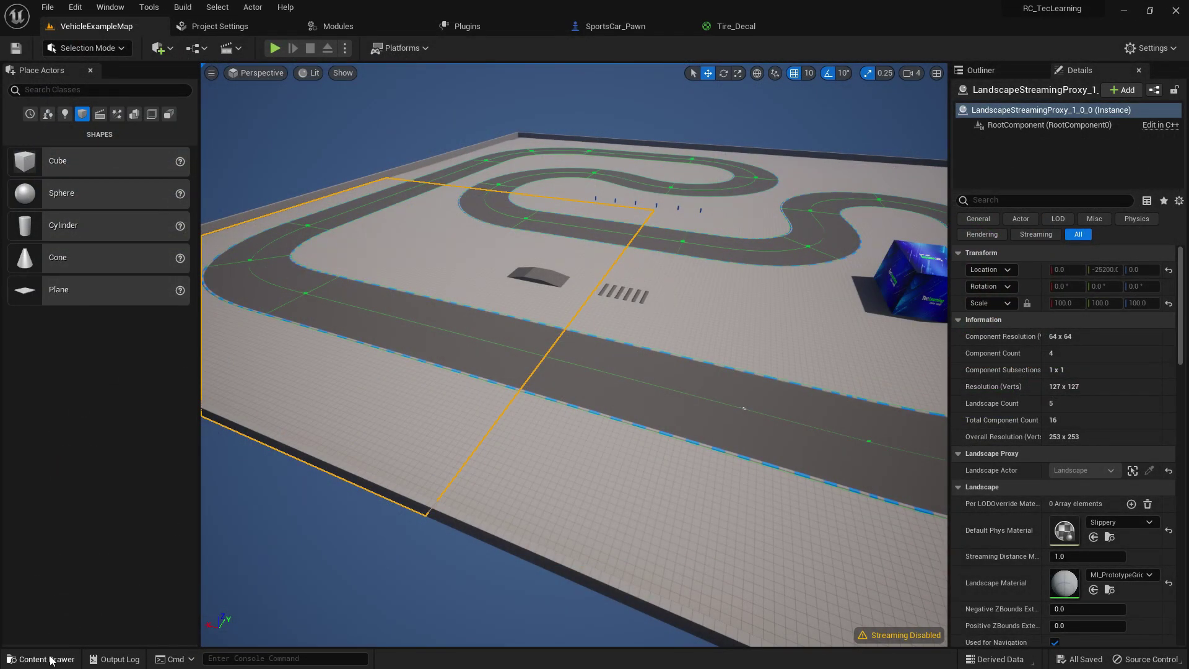
Open the Tire_Decal material with a plane as preview mesh, and inspect the XC123 texture it samples.
click(52, 660)
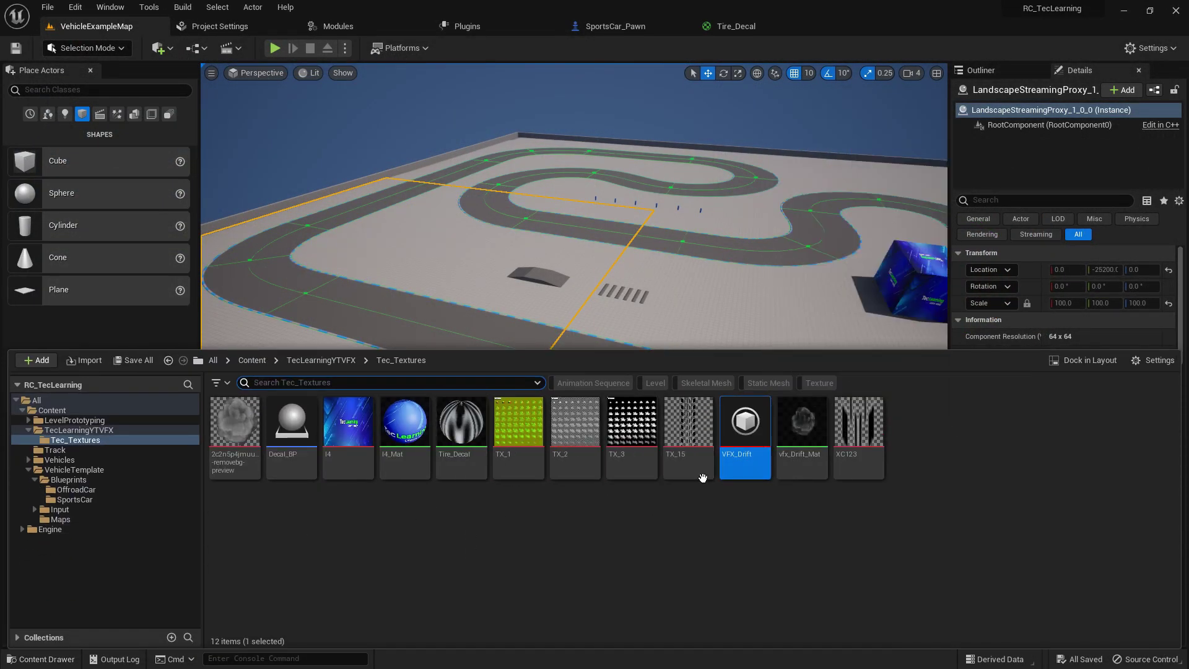
click(802, 427)
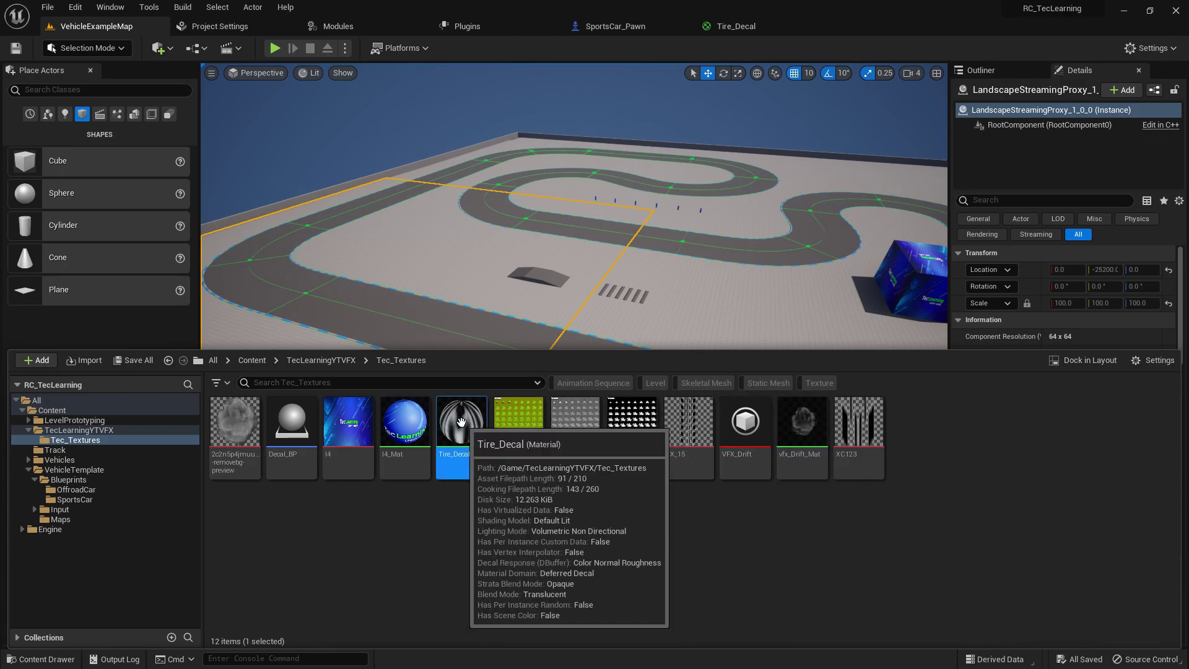
double_click(461, 427)
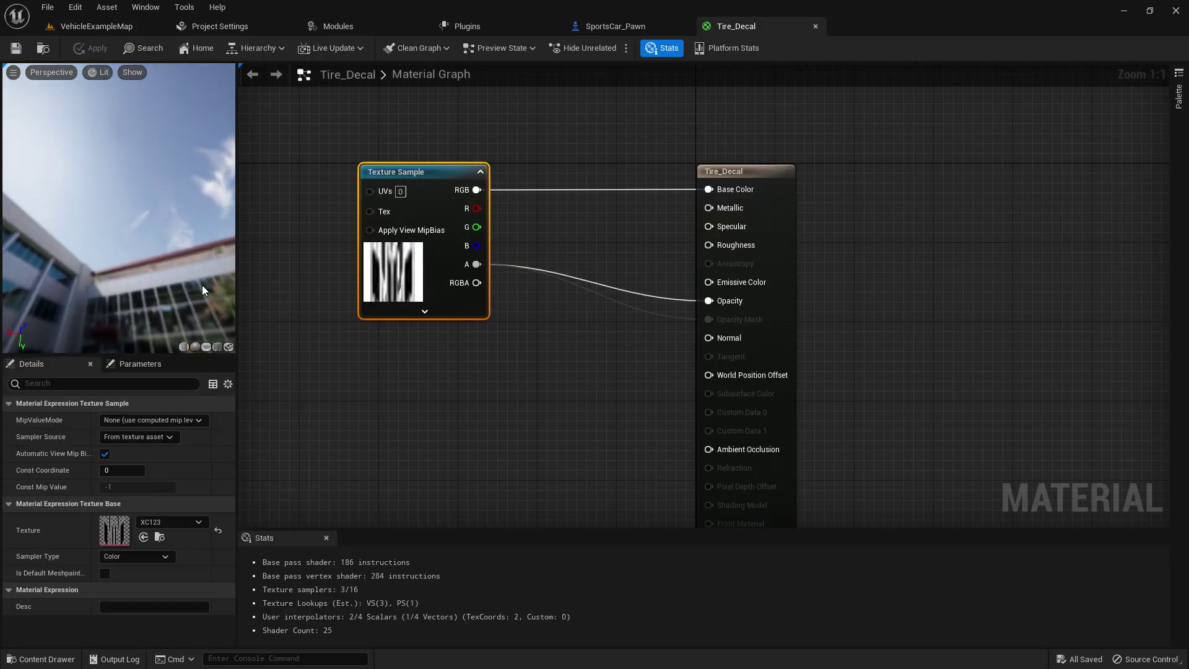
click(205, 347)
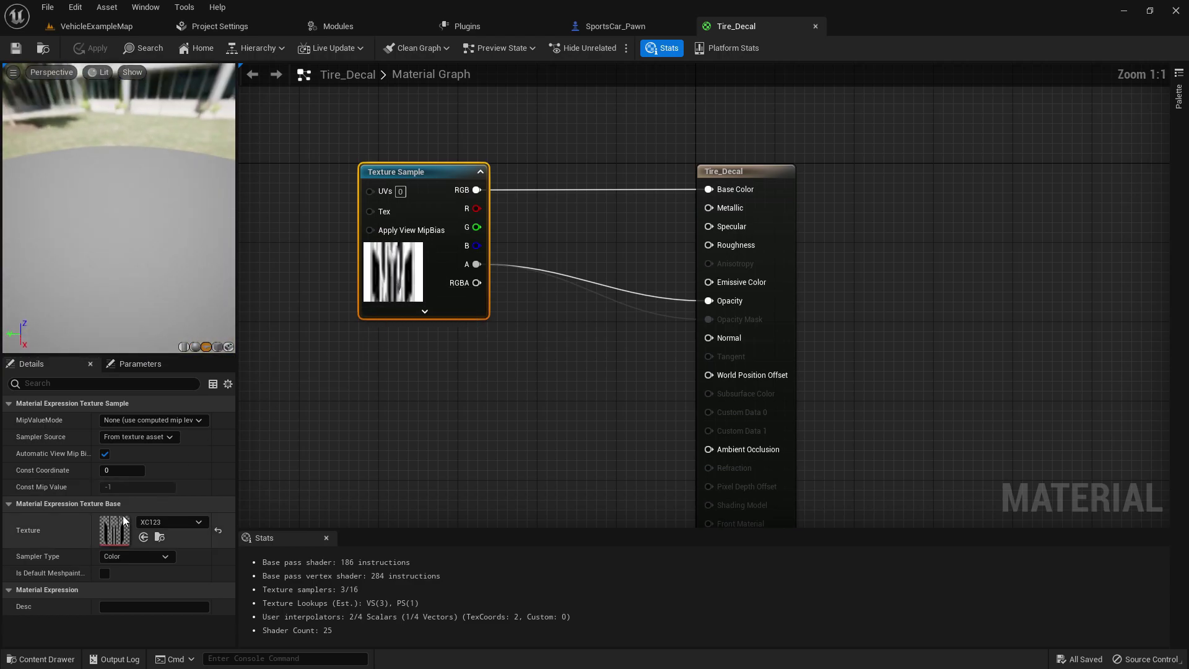
double_click(115, 523)
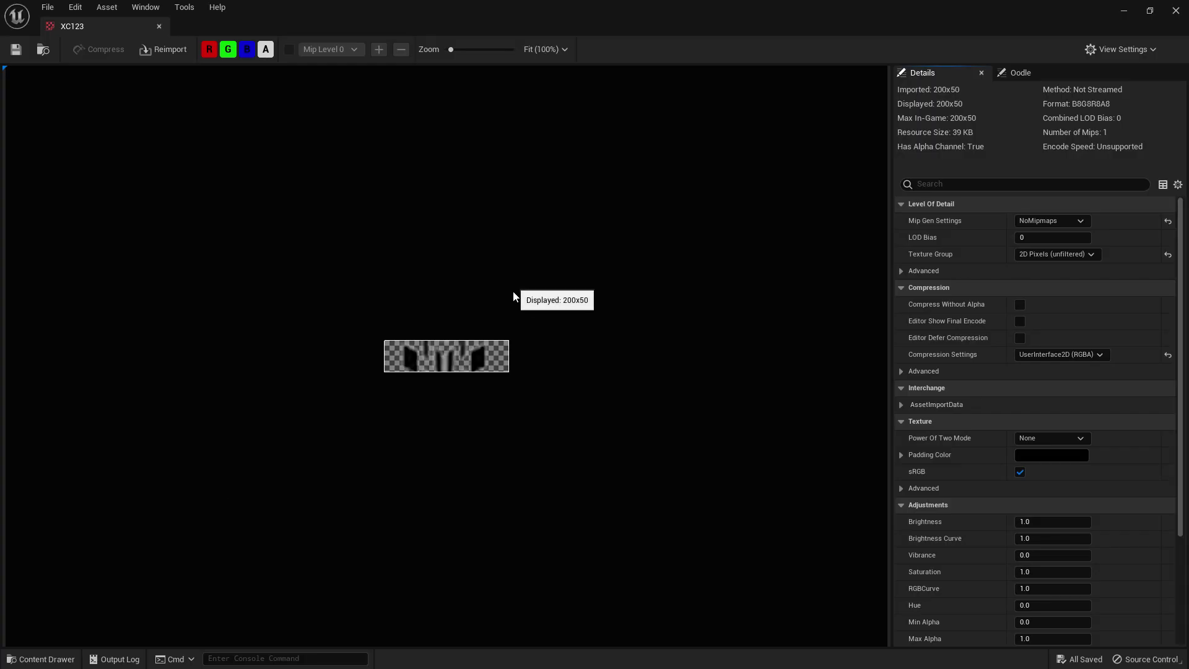
click(159, 26)
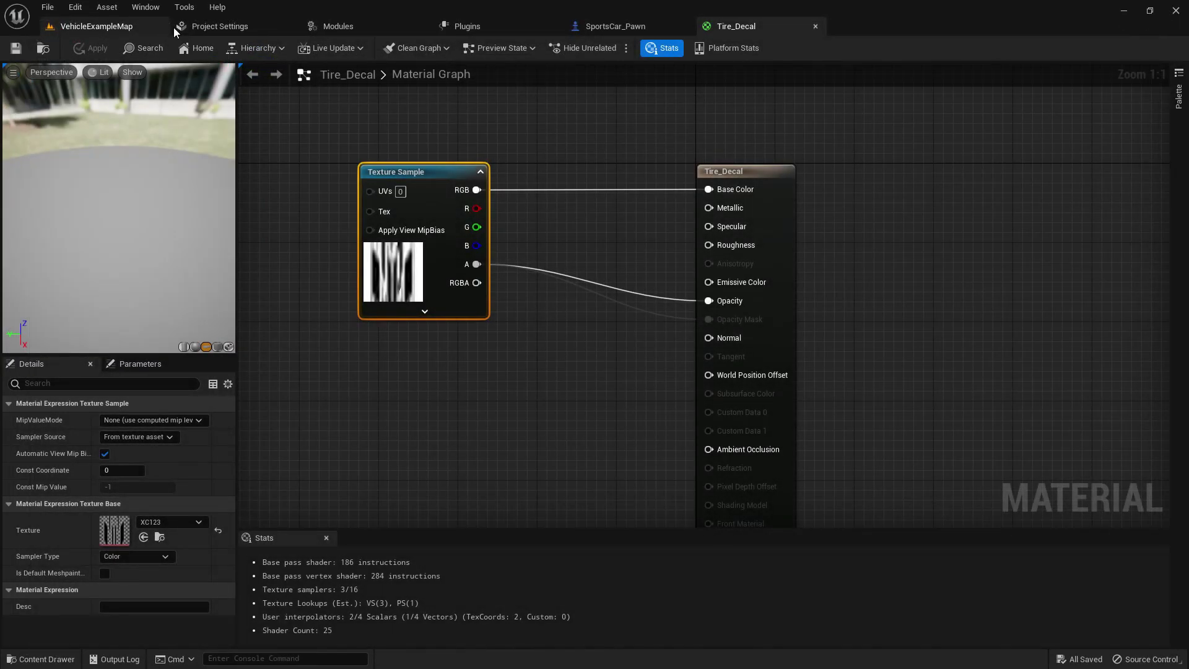
Examine the SportsCar_Pawn event graph from Event Tick through the rotation damping nodes to the Sequence node.
click(613, 26)
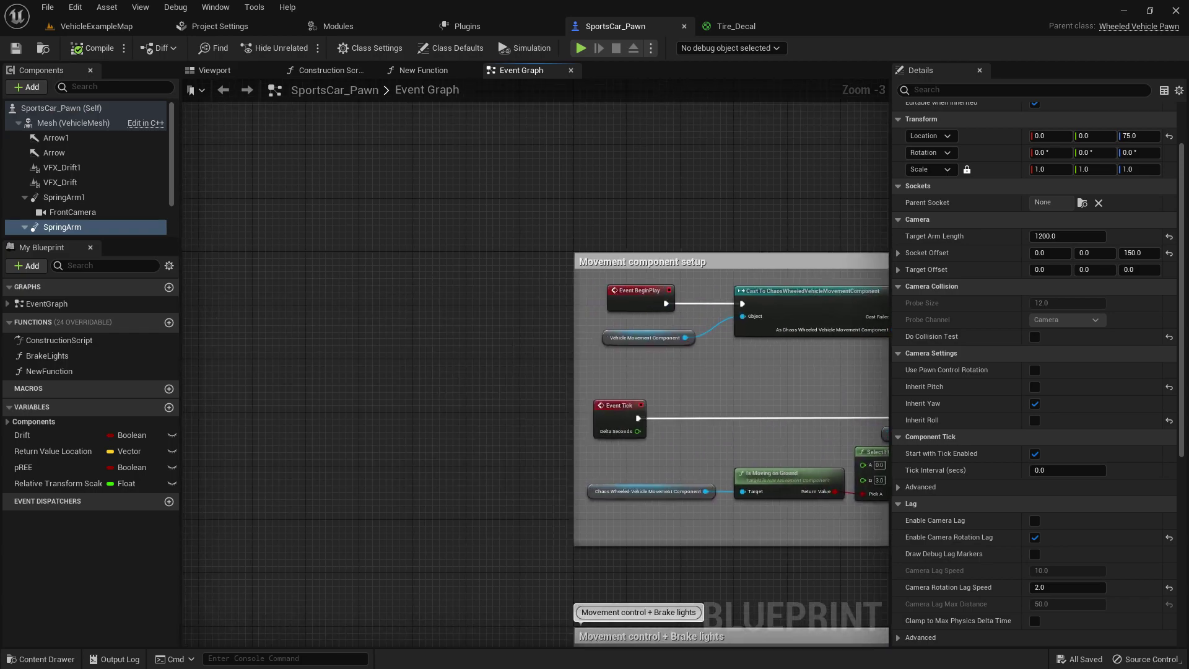
scroll(366, 345, up, 3)
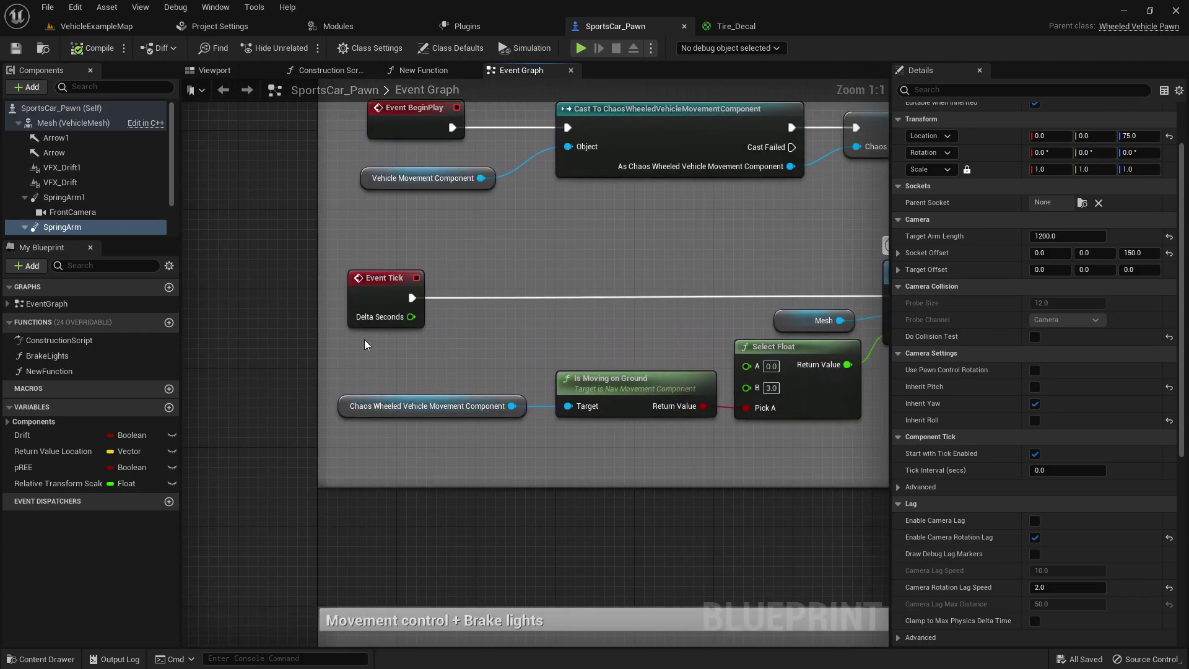
click(372, 303)
right_drag(319, 328, 239, 338)
right_drag(786, 347, 275, 357)
right_drag(743, 406, 642, 314)
click(409, 299)
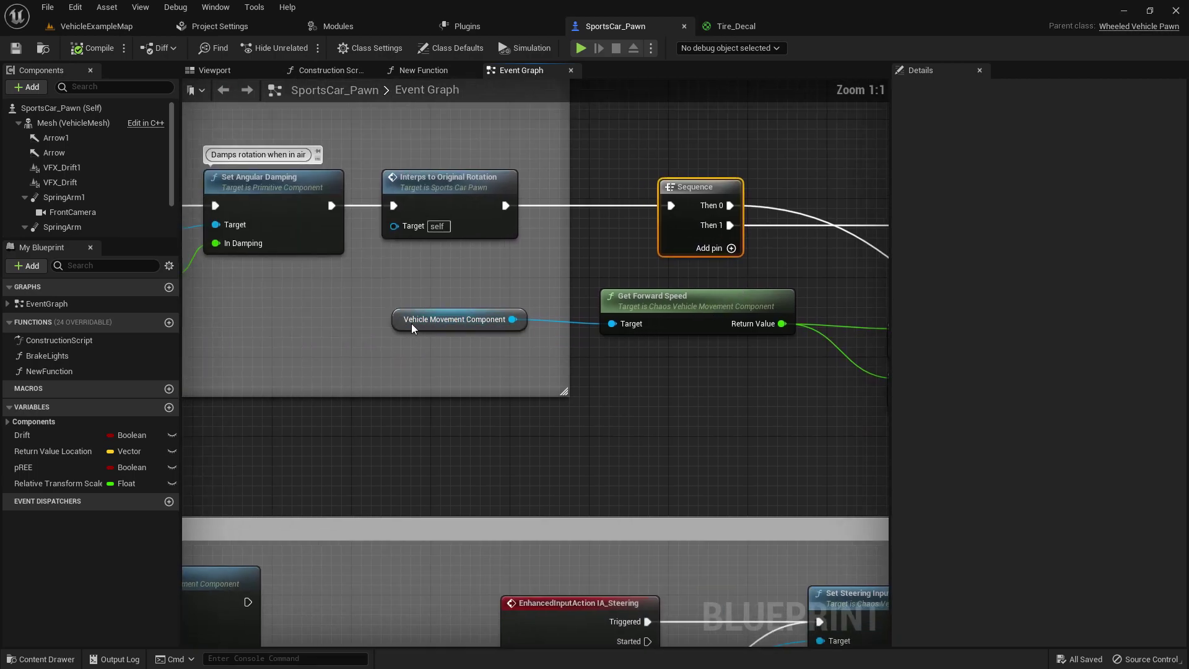
Move the Vehicle Movement Component node below Get Forward Speed, and shift the 2000.0 and 1800.0 comparison nodes closer to it.
drag(412, 328, 628, 378)
right_drag(695, 395, 412, 376)
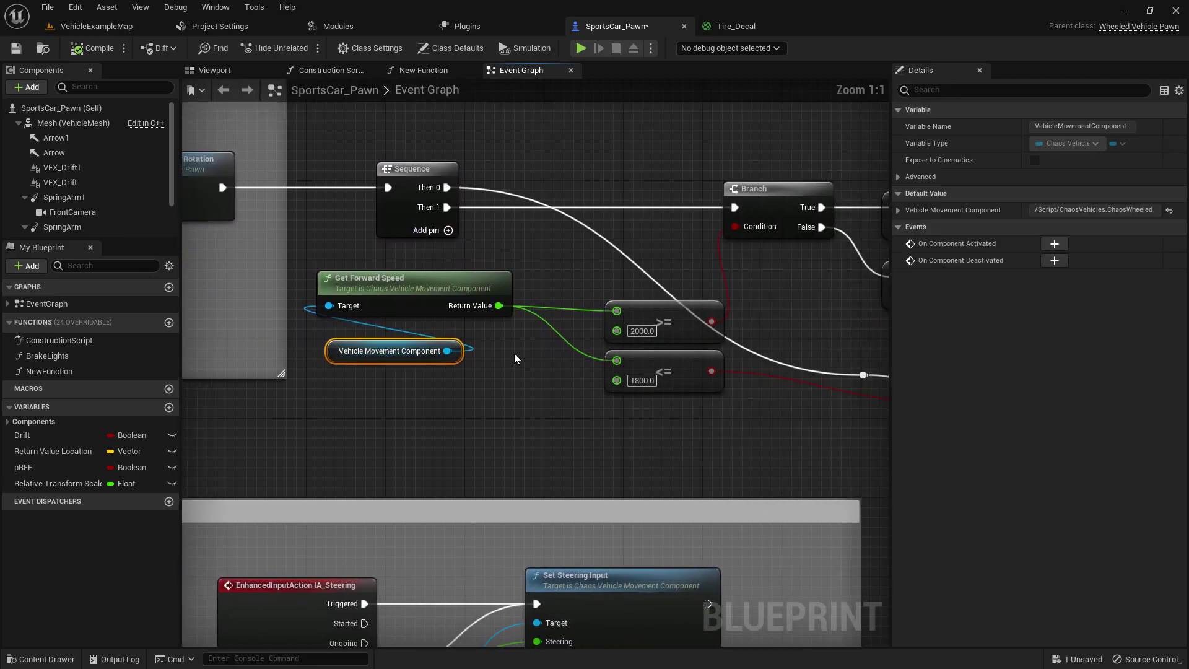
drag(677, 327, 647, 317)
drag(670, 369, 641, 370)
right_drag(641, 369, 476, 357)
click(532, 327)
Examine the Branch fed by the 2000.0 speed comparison and its two Drift SET nodes.
right_drag(393, 224, 452, 218)
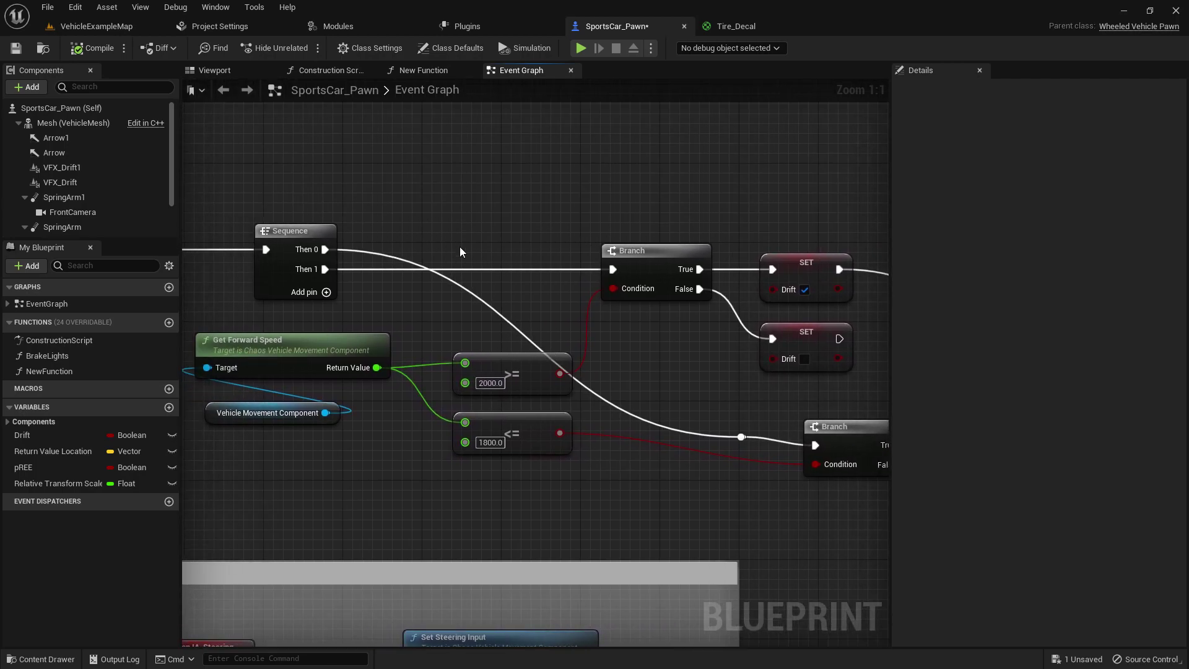
drag(674, 303, 808, 339)
click(807, 340)
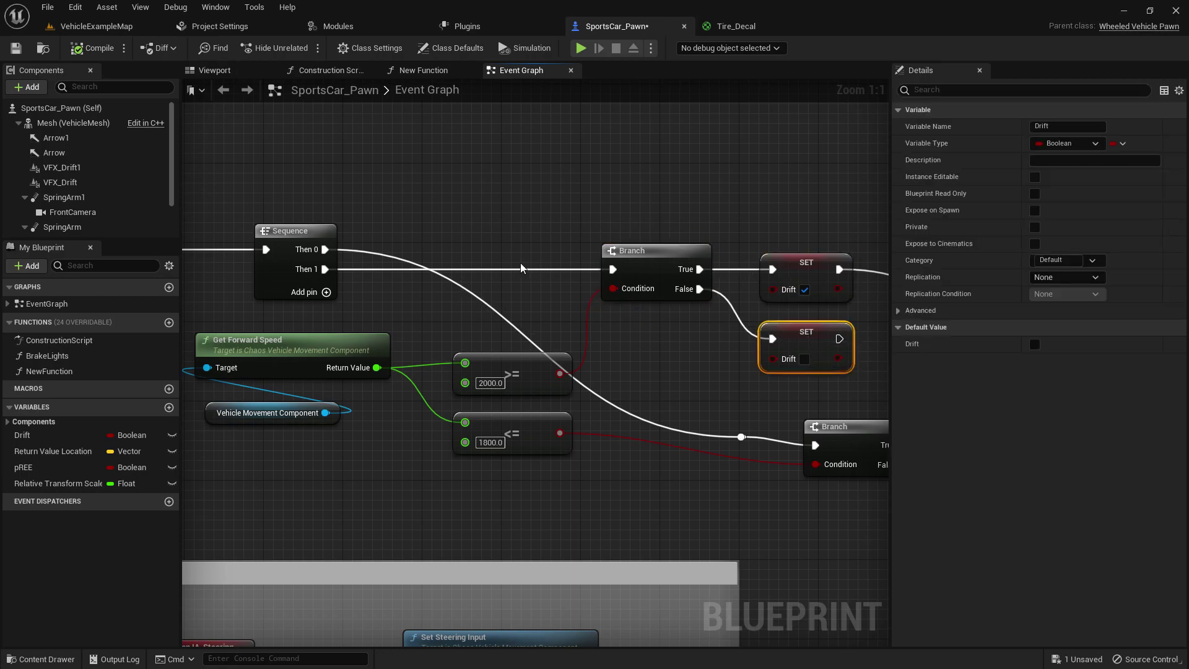
drag(440, 235, 699, 388)
click(313, 356)
right_drag(448, 361, 341, 370)
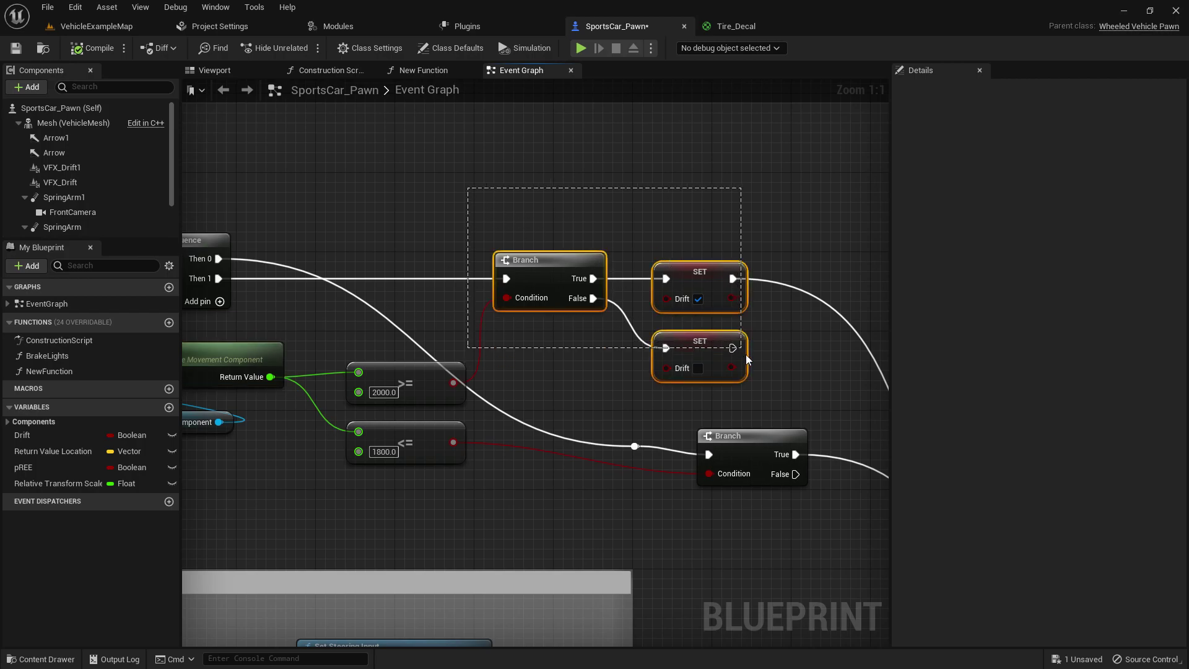
drag(750, 358, 748, 359)
Play VehicleExampleMap and drive the sports car at low speed, testing steering and the handbrake.
click(94, 28)
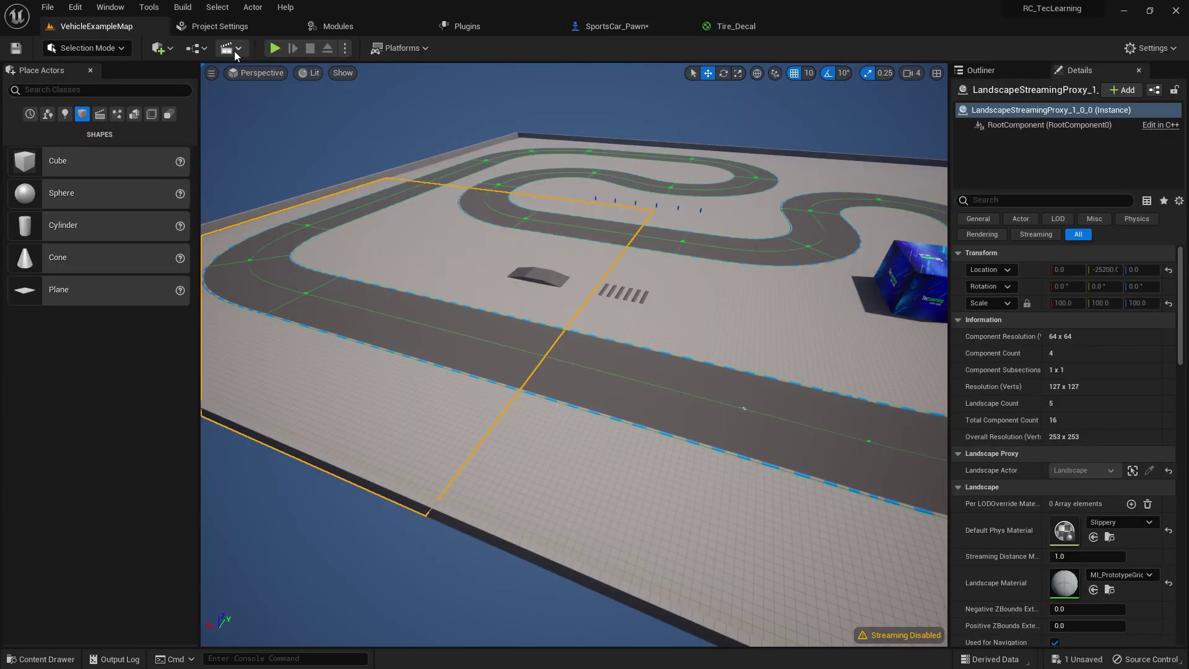
click(276, 48)
key(w)
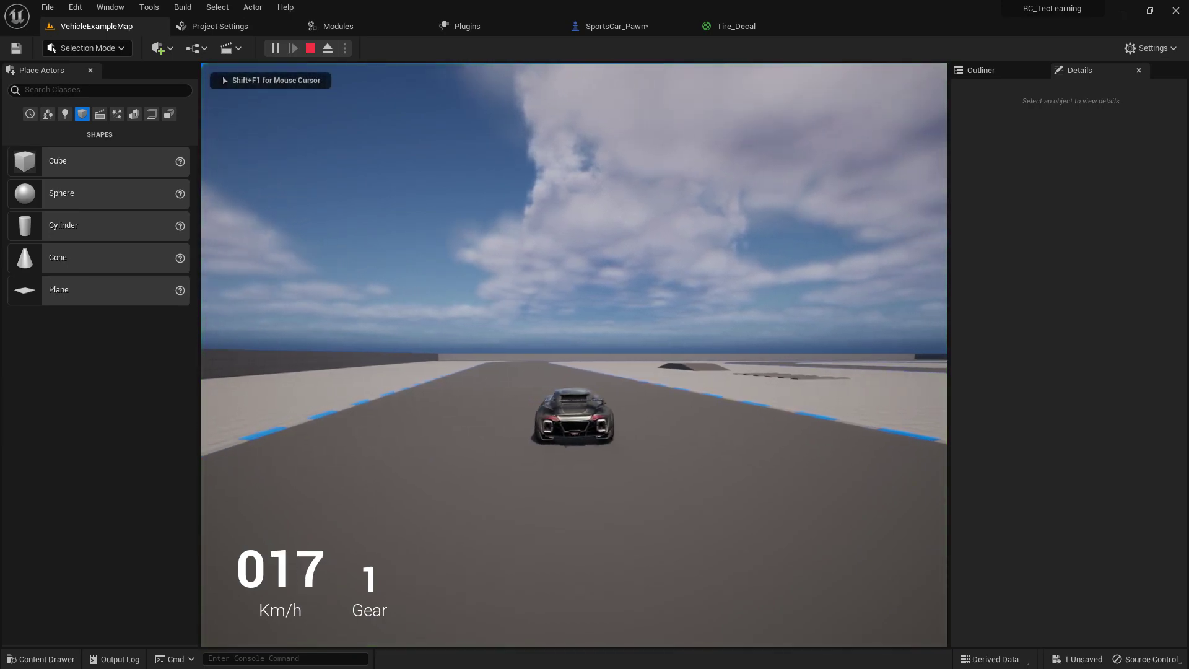
key(space)
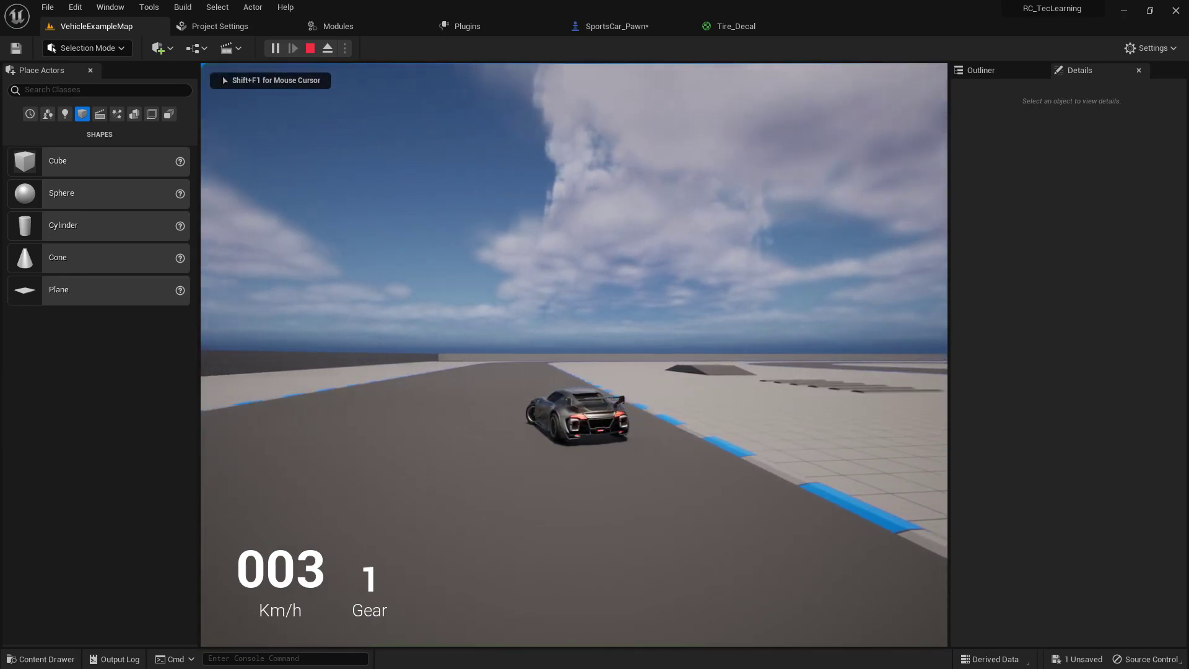
key(w)
key(d)
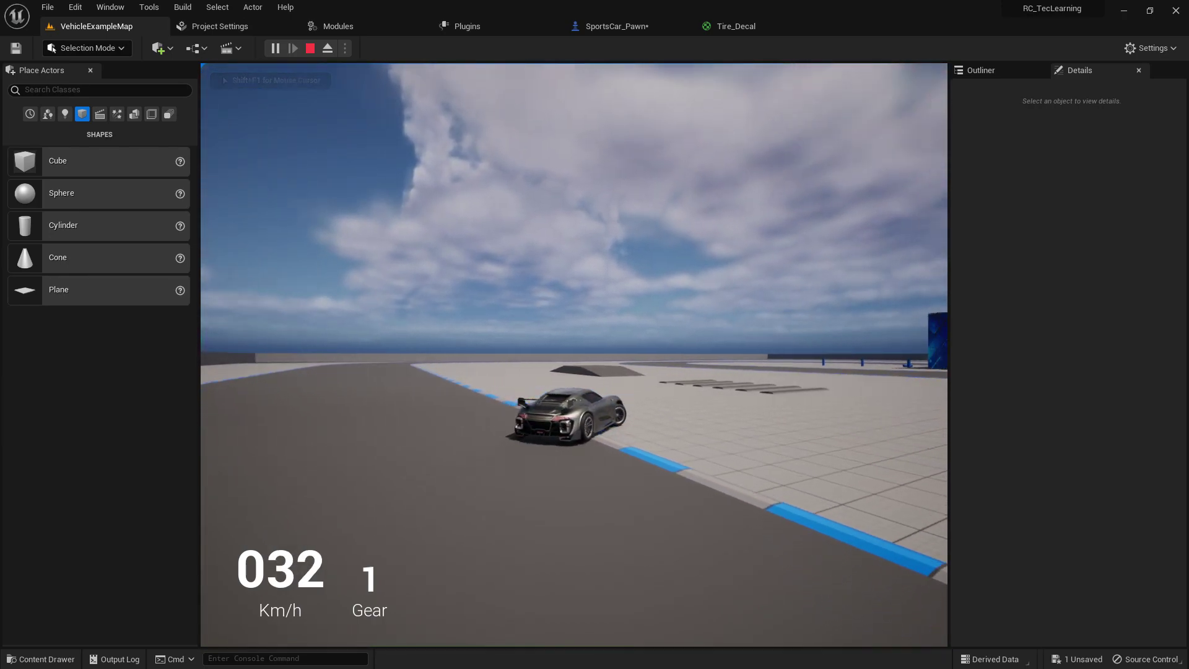
key(a)
key(space)
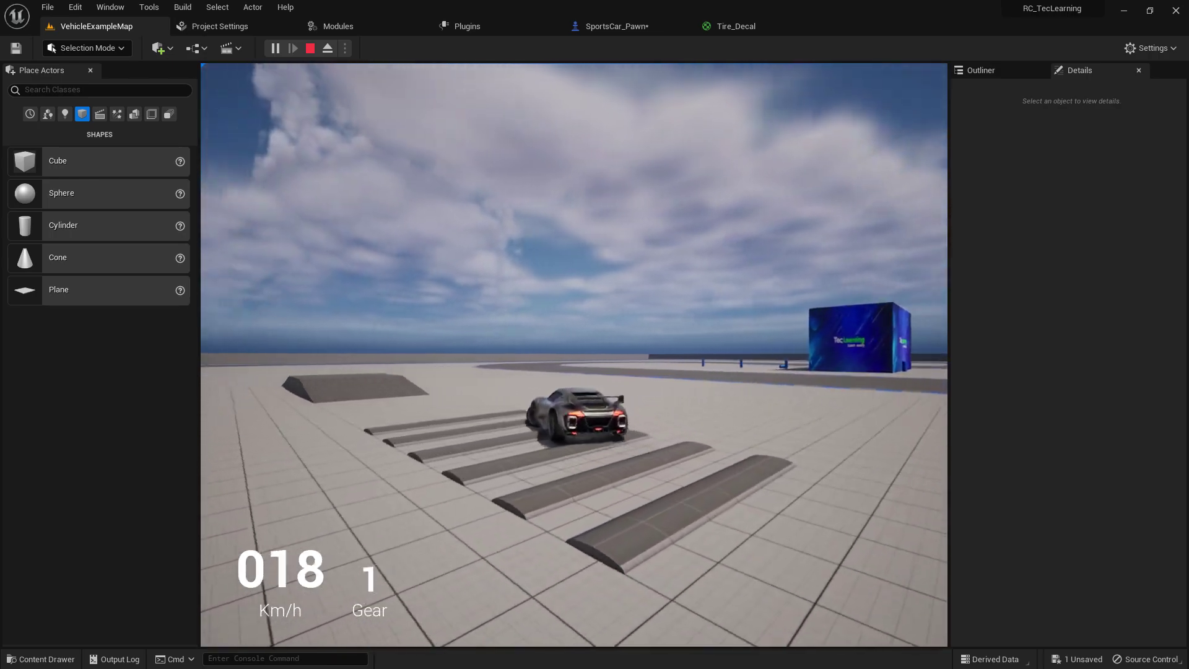
Accelerate the car across the open grid floor and handbrake it into a right-hand drift at high speed.
key(w)
key(w)
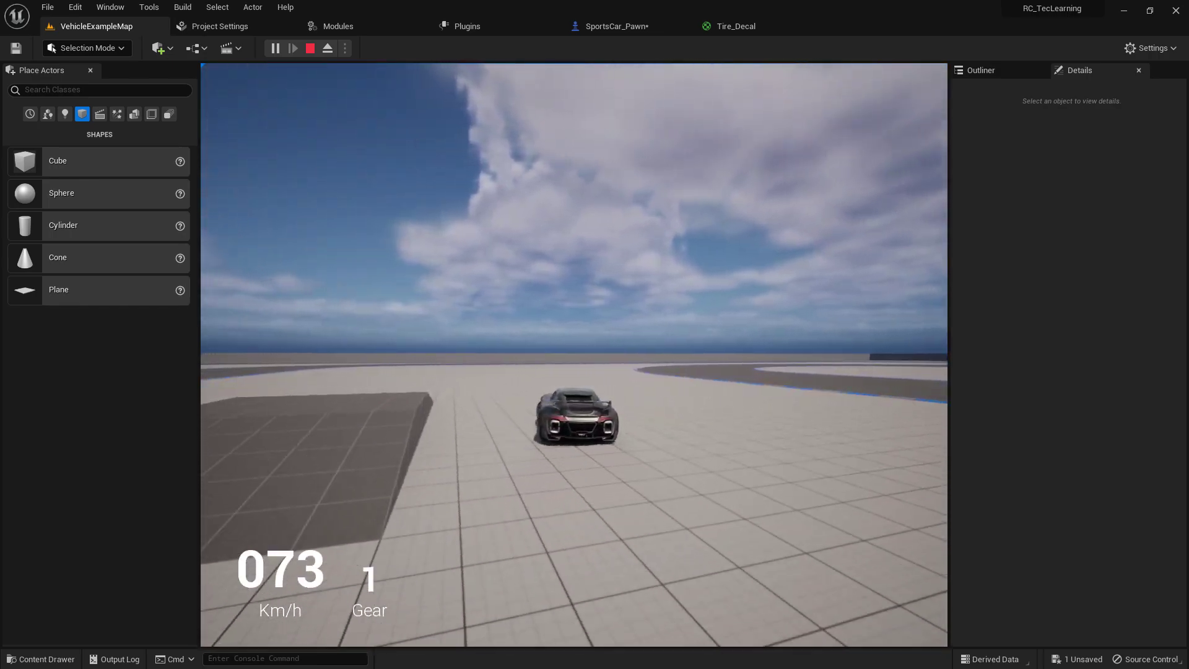
key(w)
key(d)
key(space)
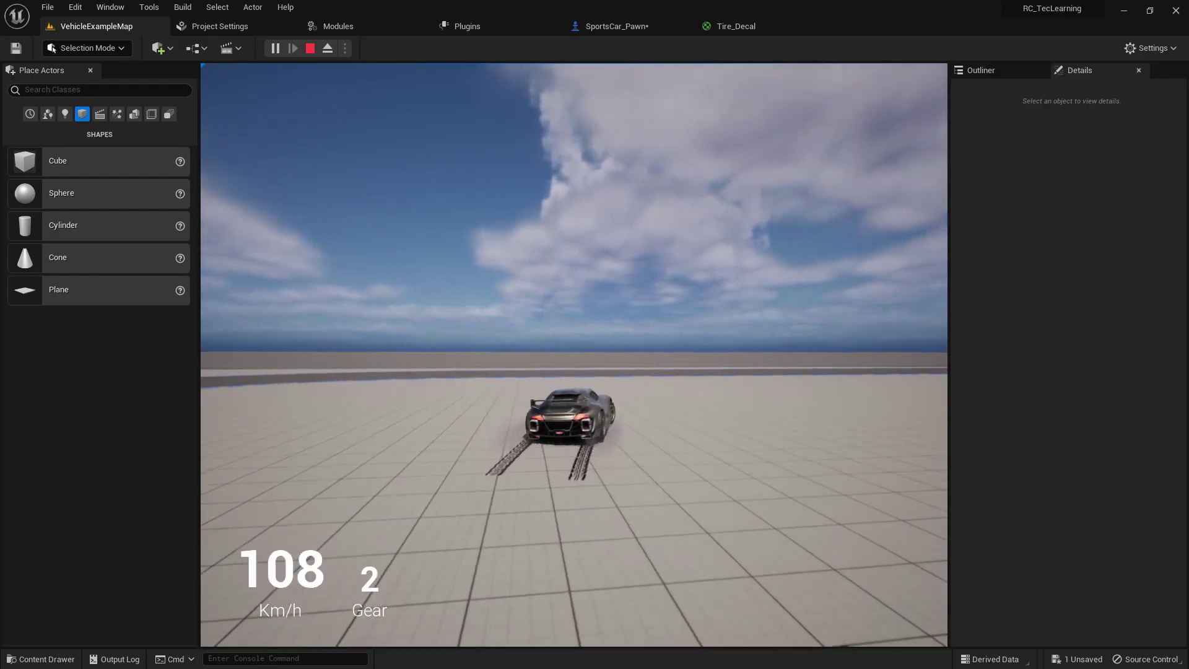
key(space)
key(d)
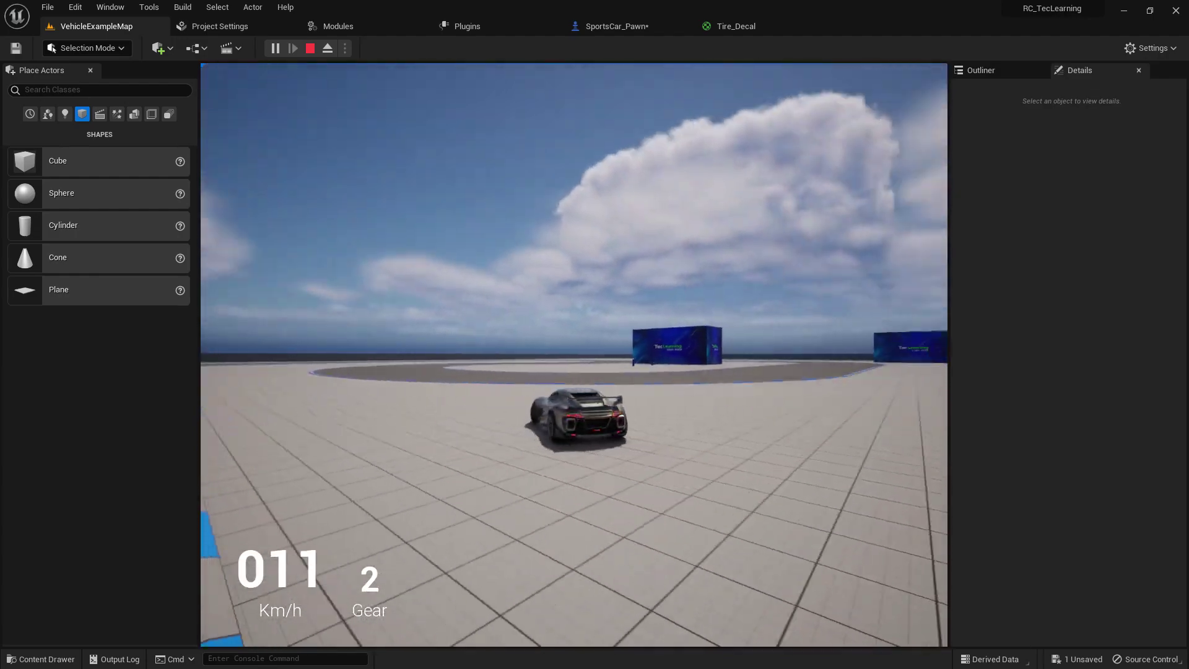
Speed along the track past the TecLearning blocks, handbrake into another right-hand drift, and accelerate away.
key(w)
key(w)
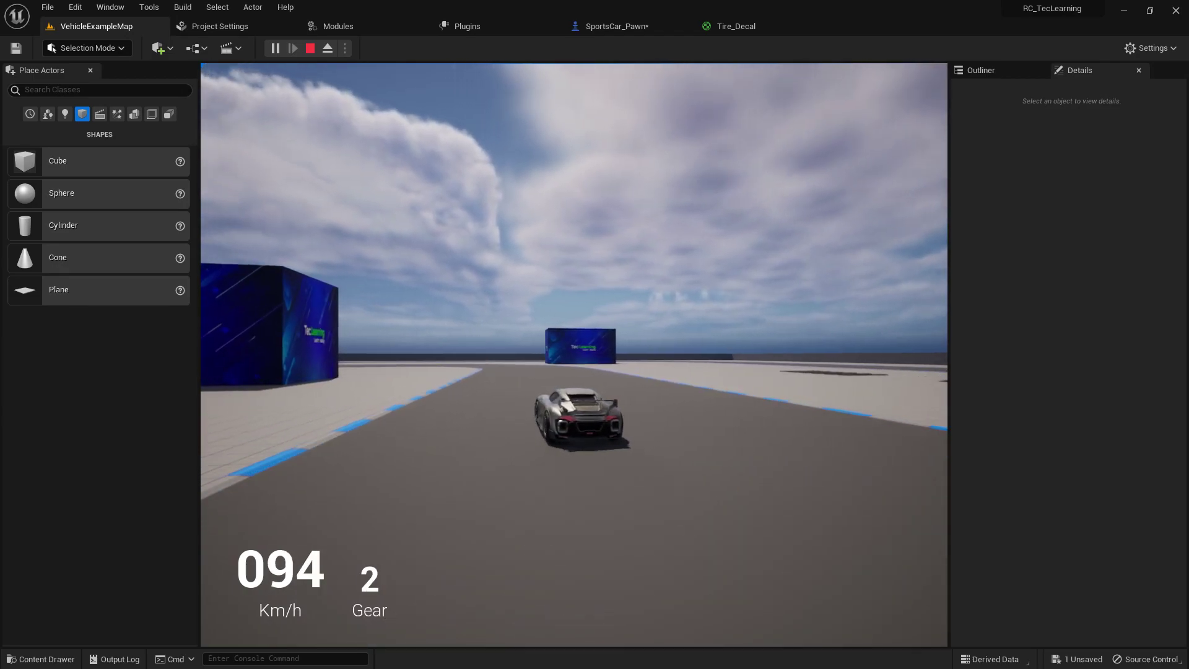
key(a)
key(w)
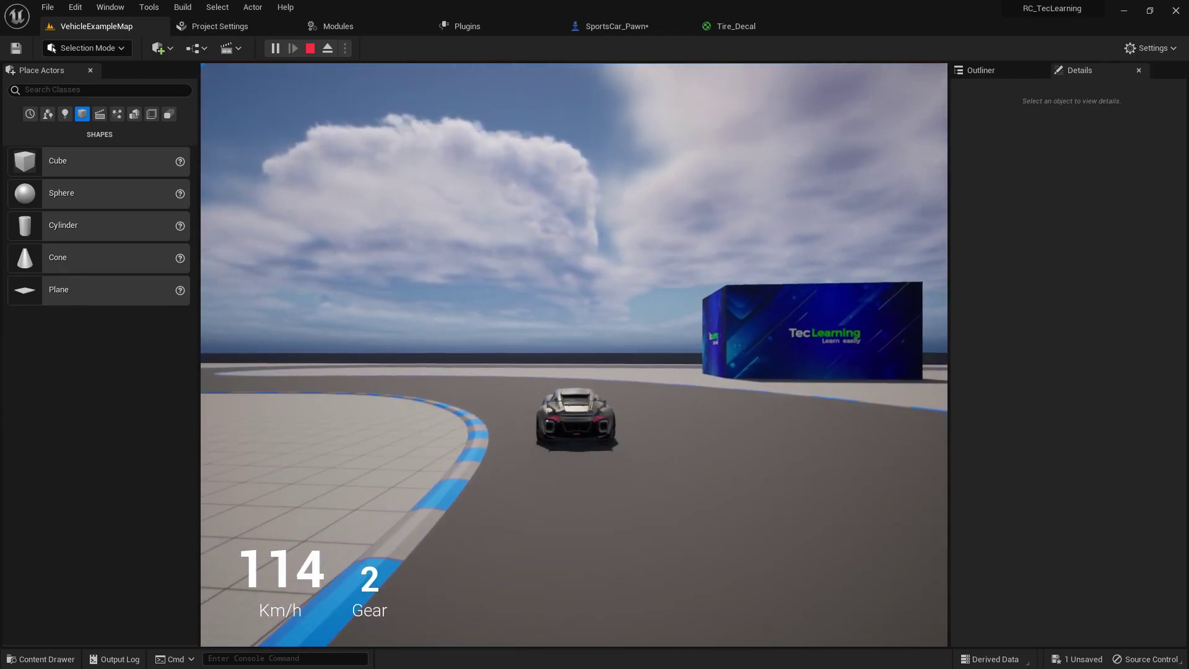
key(d)
key(space)
key(space)
key(d)
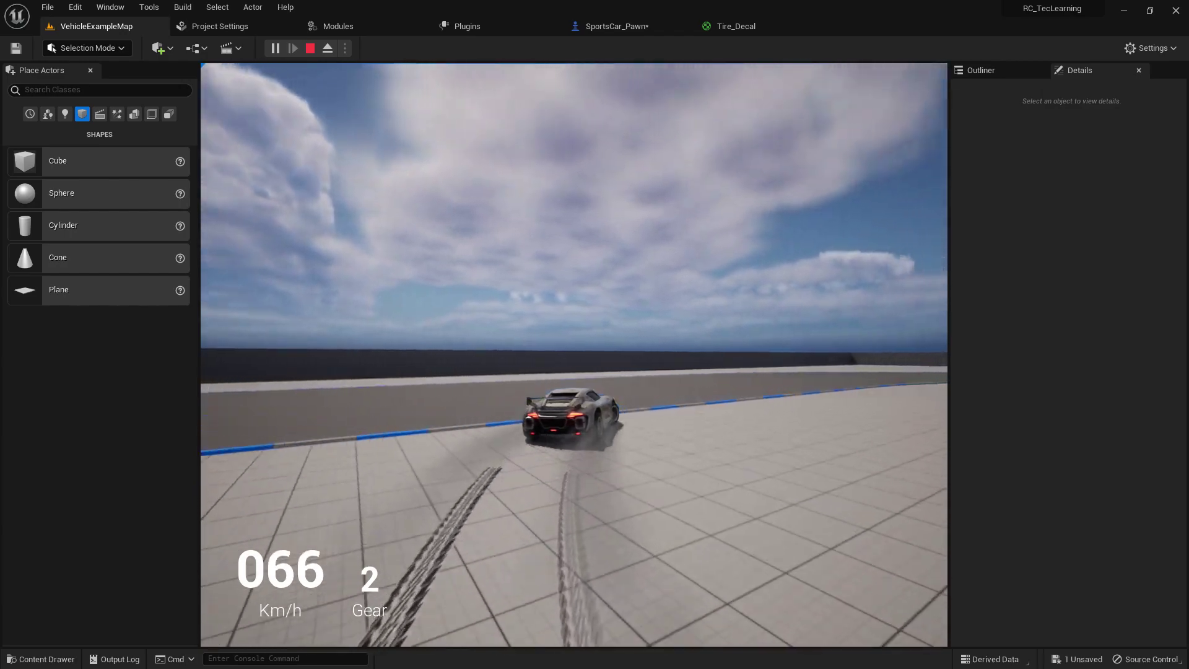
key(w)
key(w)
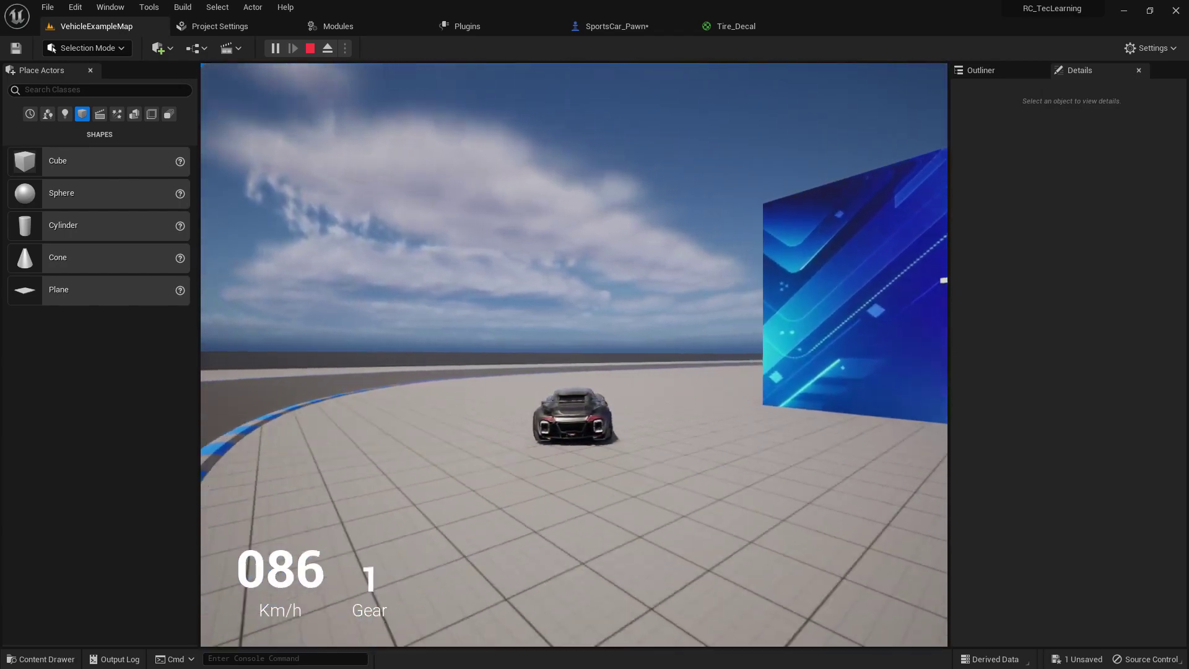
Handbrake the sports car into a right turn, accelerate toward the speed bumps, and brake into a left-hand drift beside them.
key(d)
key(space)
key(w)
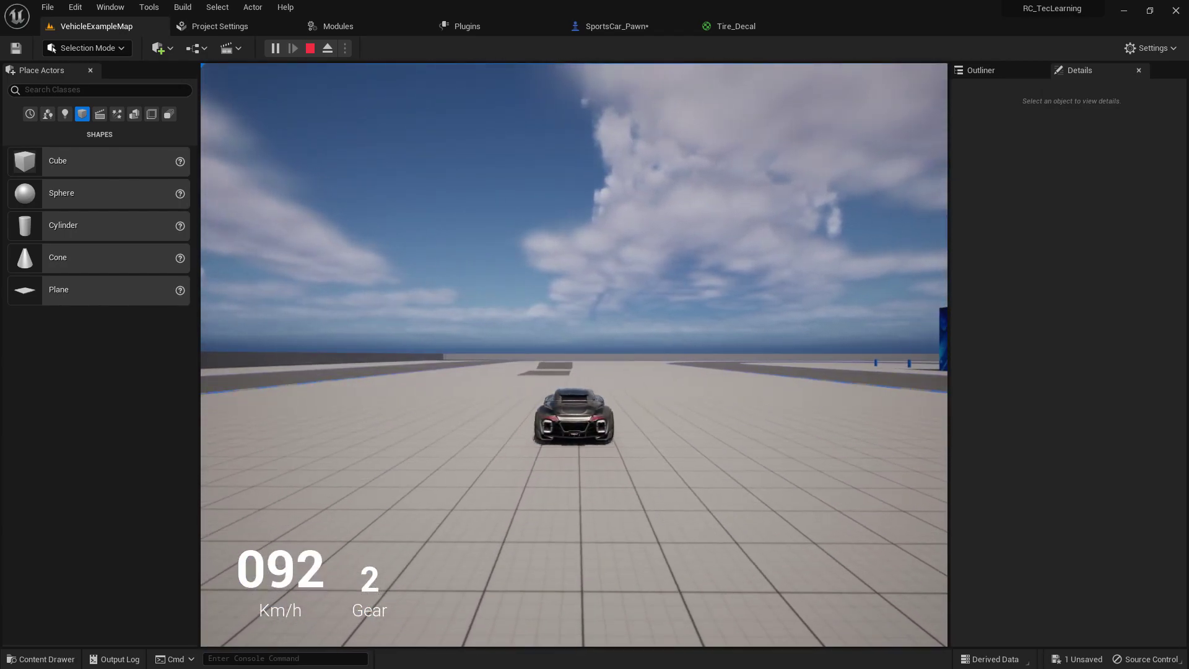
key(a)
key(space)
key(s)
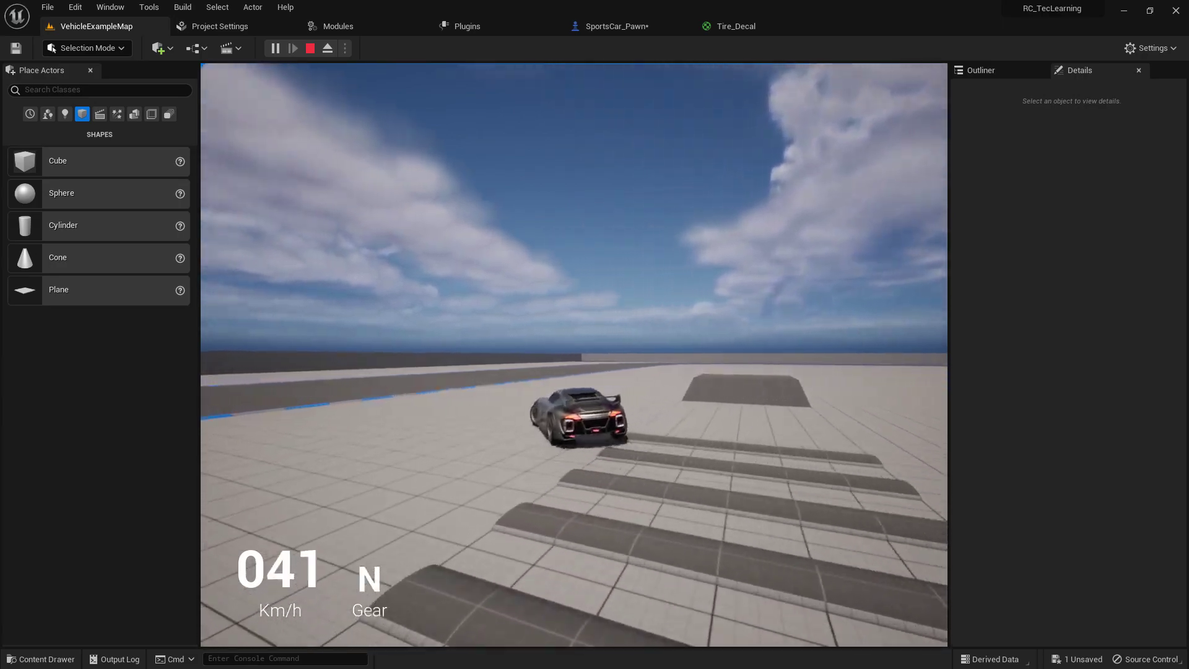
Swing the car around near the ramp, accelerate back across the grid floor, and end the play session.
key(s)
key(w)
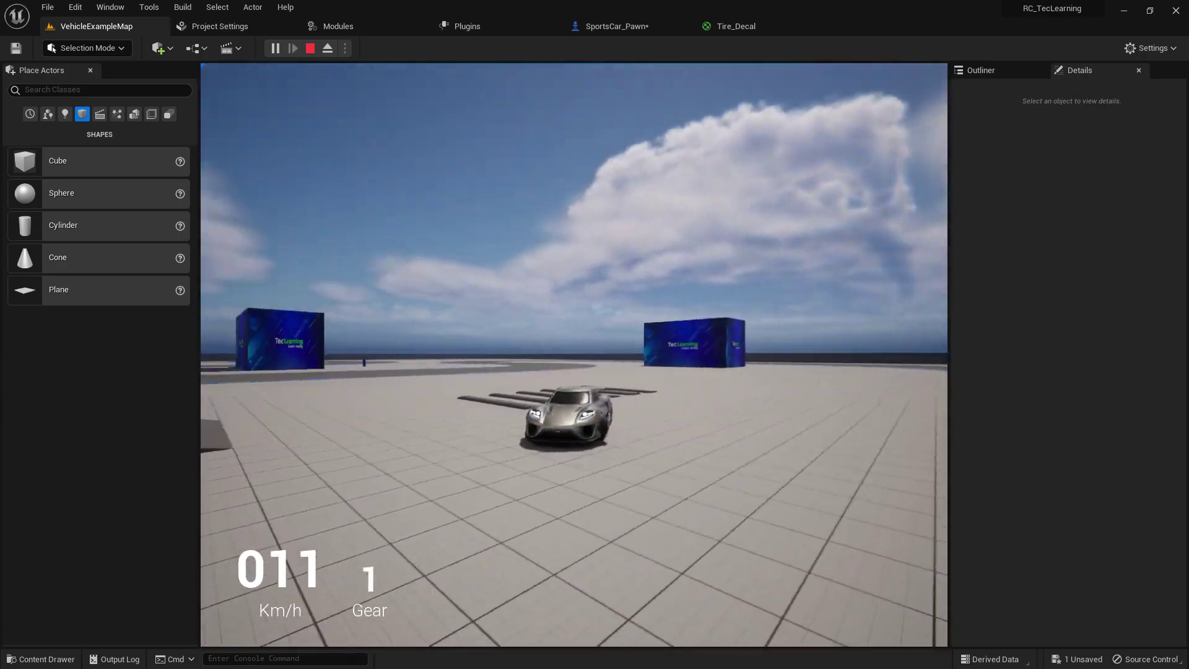
key(w)
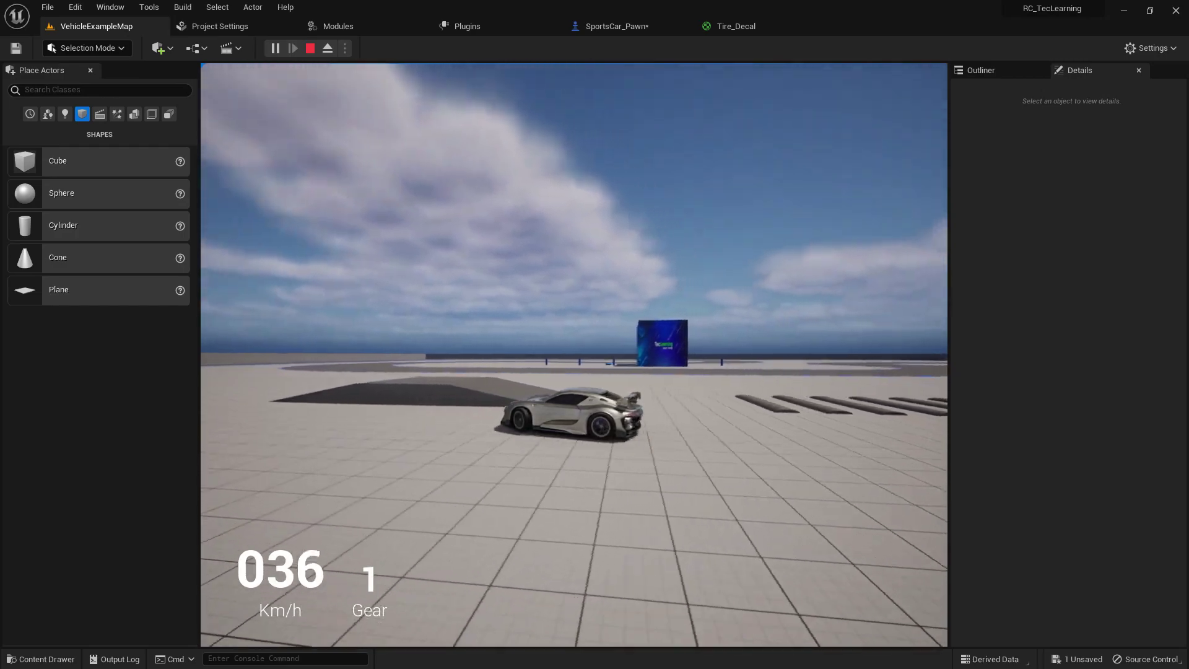
key(w)
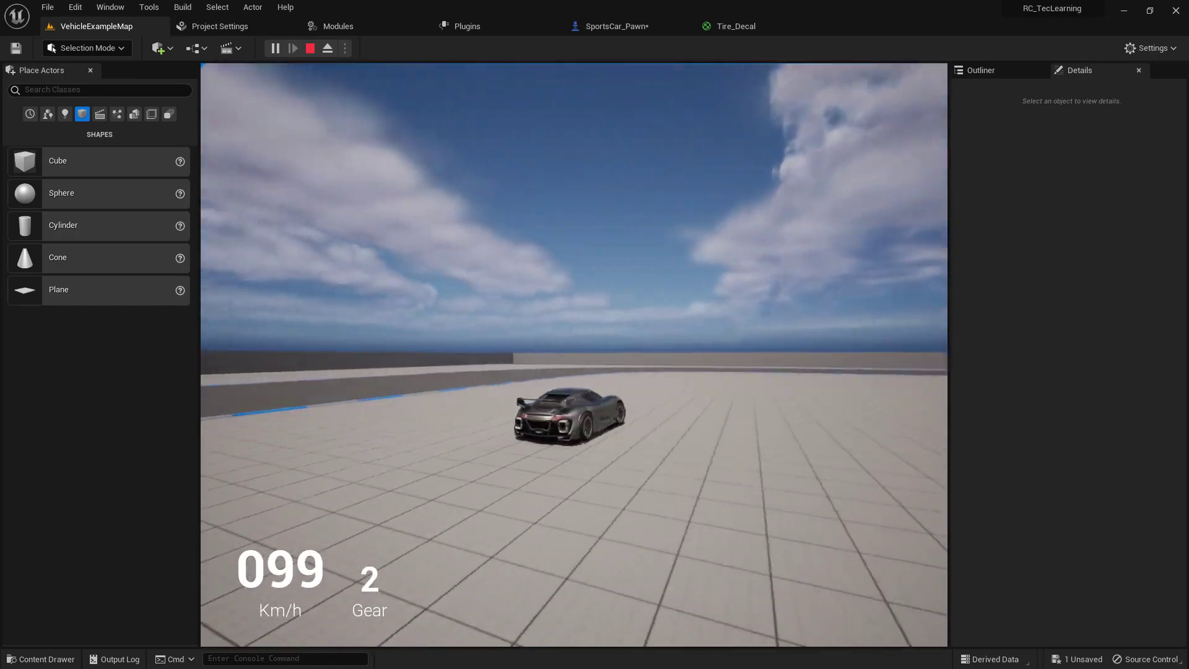
key(Escape)
Return to the SportsCar_Pawn Event Graph and examine the Drift SET nodes on the Branch's True and False outputs.
click(614, 27)
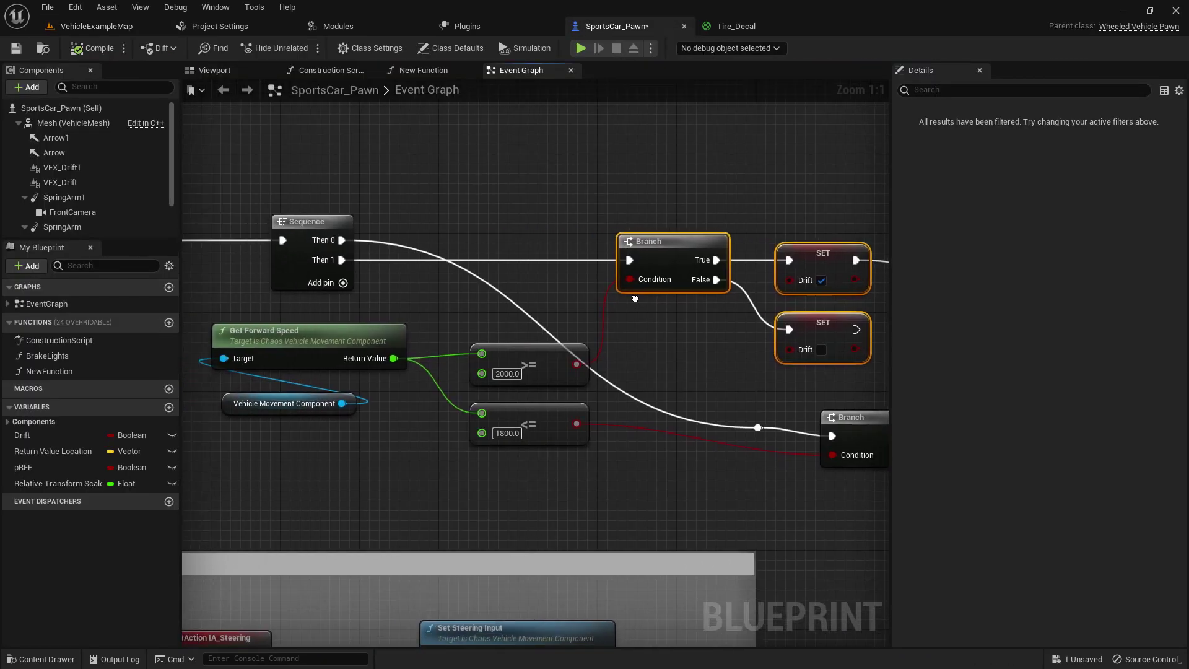
drag(396, 173, 738, 334)
right_drag(738, 334, 612, 326)
right_drag(436, 319, 559, 341)
ctrl+scroll(573, 373, up, 1)
scroll(573, 373, up, 4)
click(674, 234)
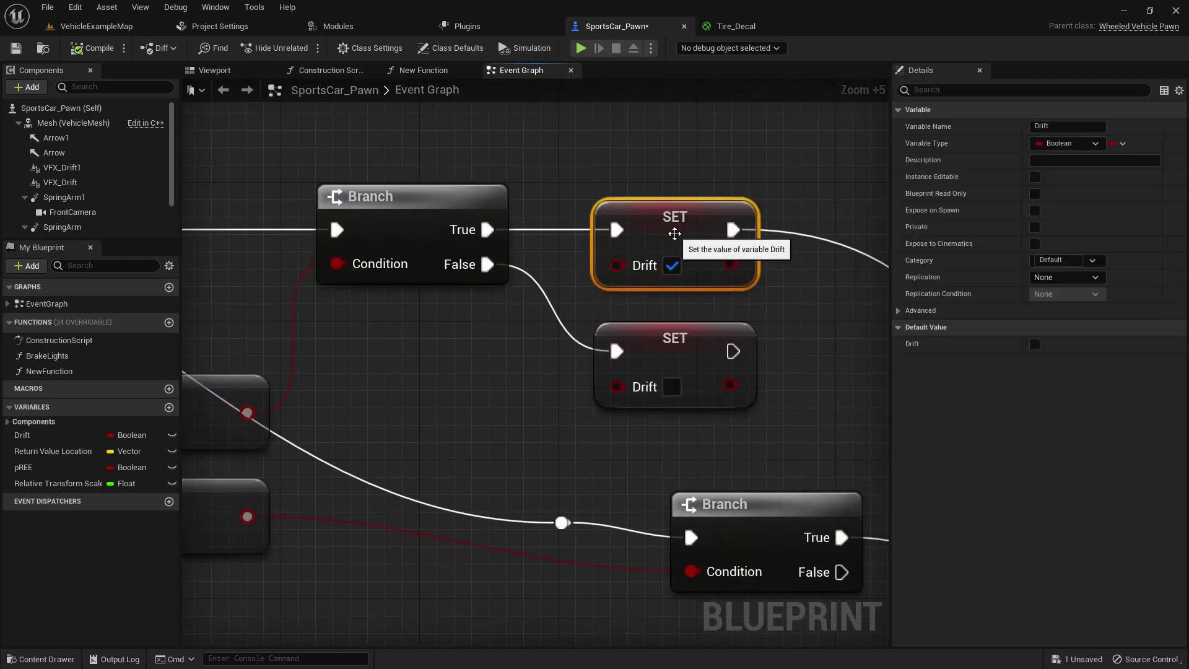
right_drag(380, 221, 607, 275)
right_drag(886, 291, 581, 302)
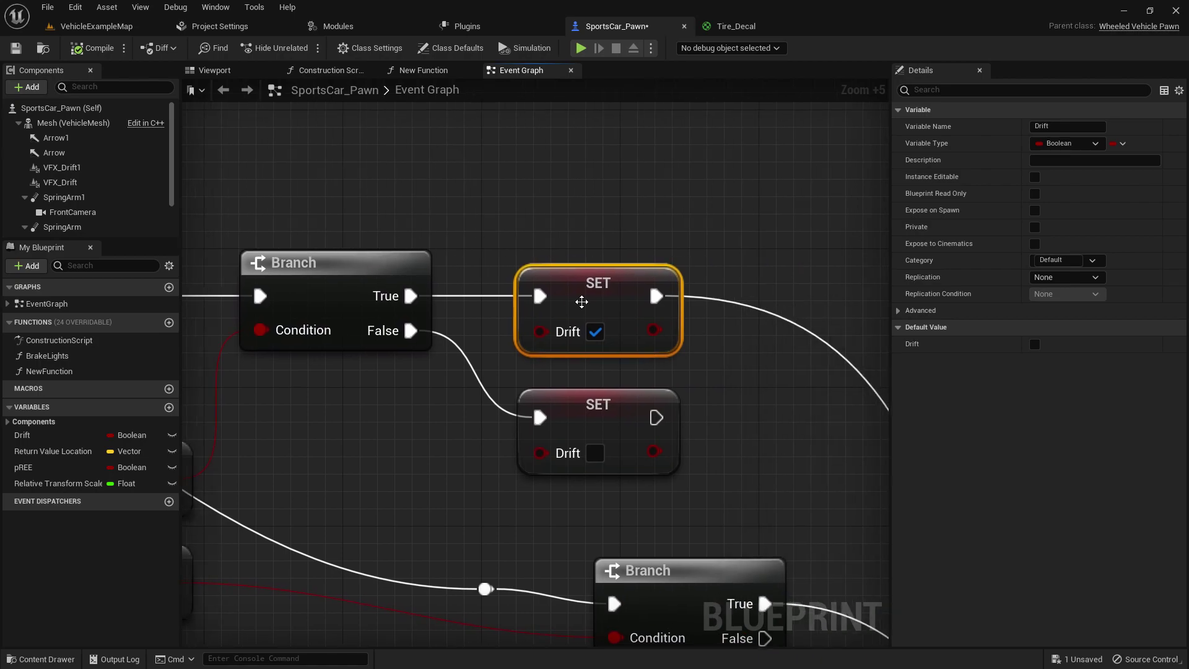
click(625, 412)
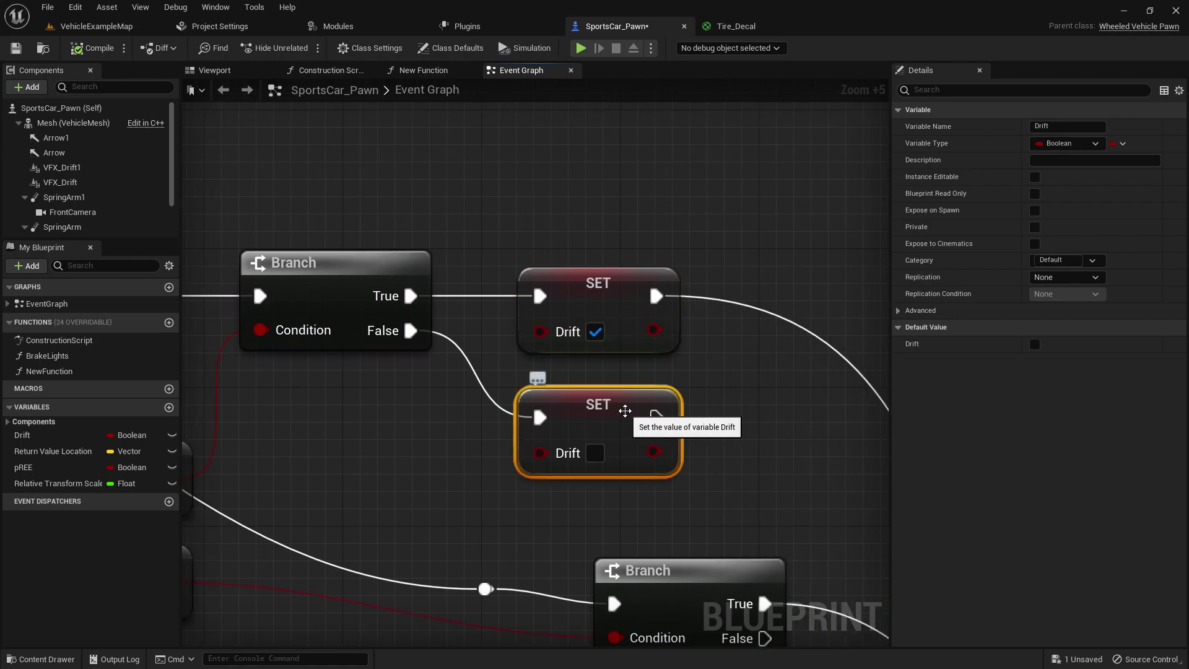
Examine the 1800.0 less-or-equal speed comparison and the Branch it feeds.
scroll(625, 374, down, 3)
right_drag(682, 397, 204, 323)
right_drag(620, 434, 392, 146)
scroll(435, 366, down, 4)
right_drag(563, 443, 276, 380)
right_drag(429, 390, 889, 538)
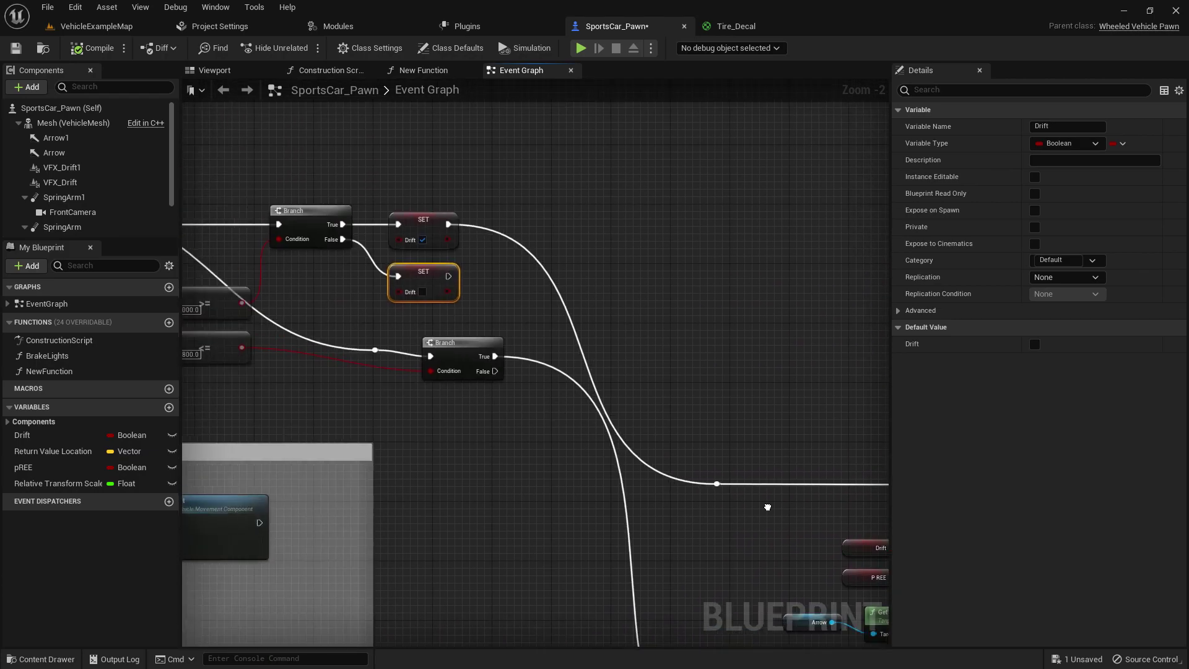
scroll(521, 357, up, 2)
right_drag(519, 344, 890, 365)
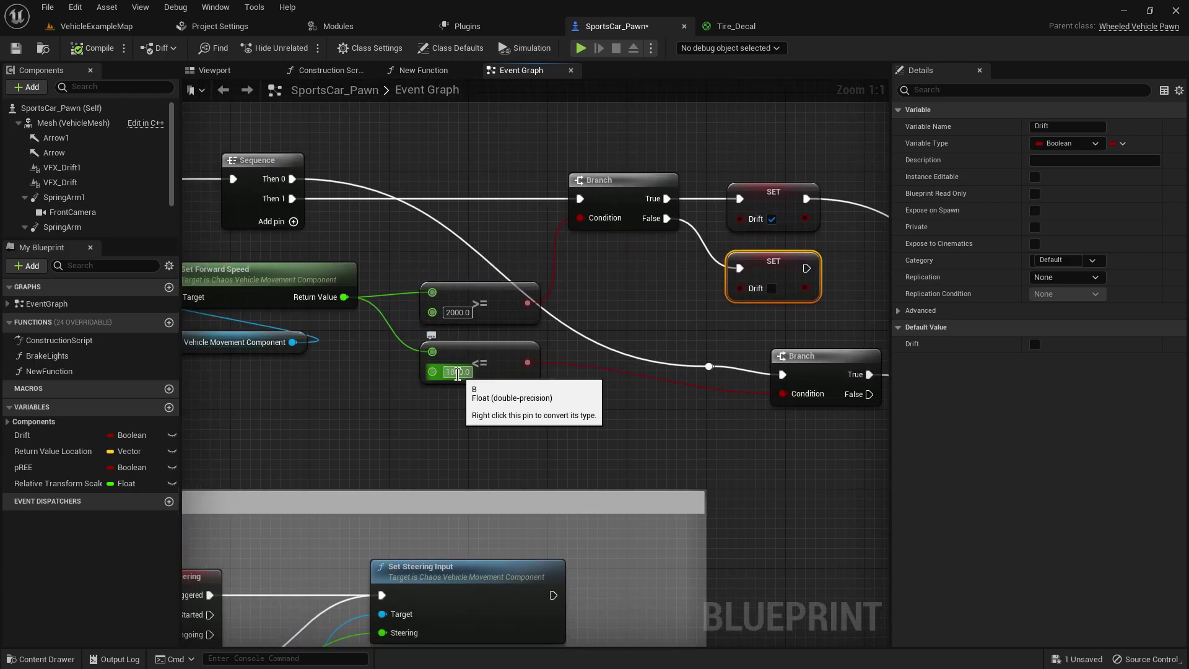
scroll(486, 381, up, 4)
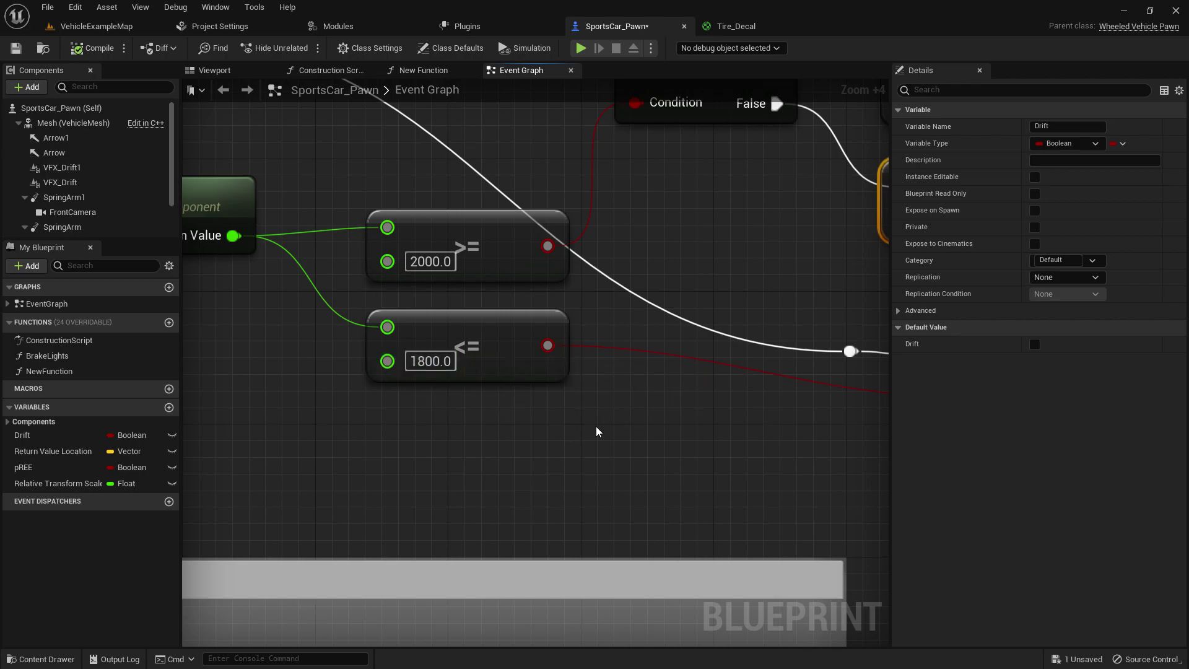
Trace the low-speed Branch's True output to the Set Active node that deactivates VFX Drift and VFX Drift 1.
scroll(597, 431, down, 5)
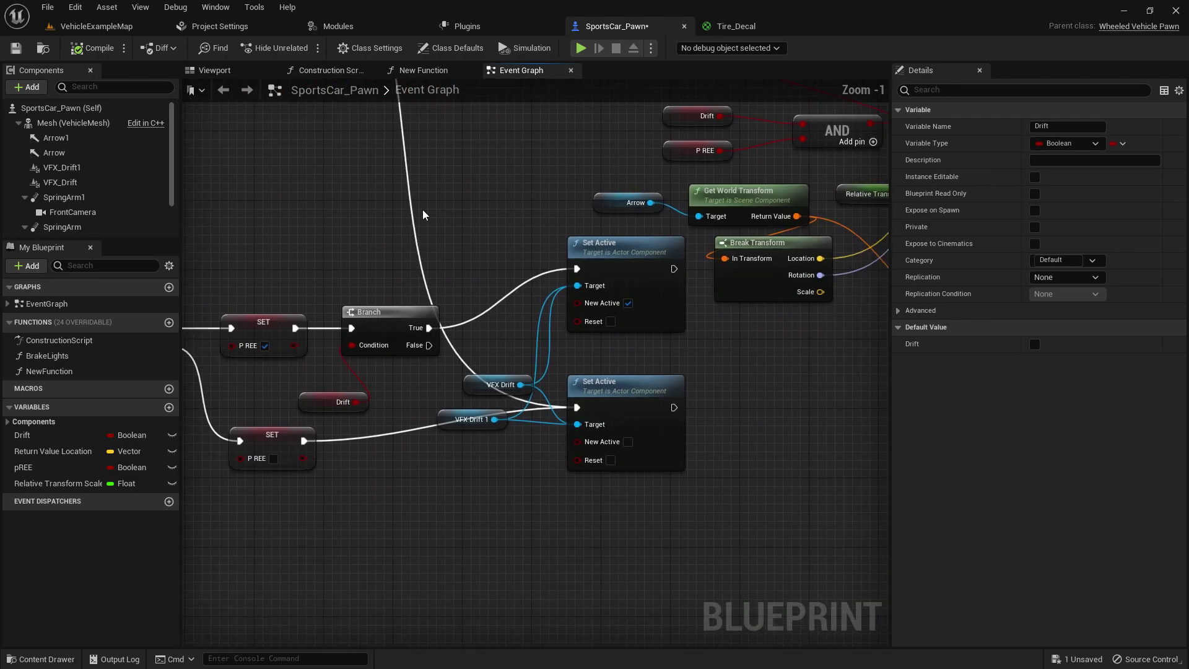
drag(606, 399, 696, 439)
right_drag(419, 221, 703, 550)
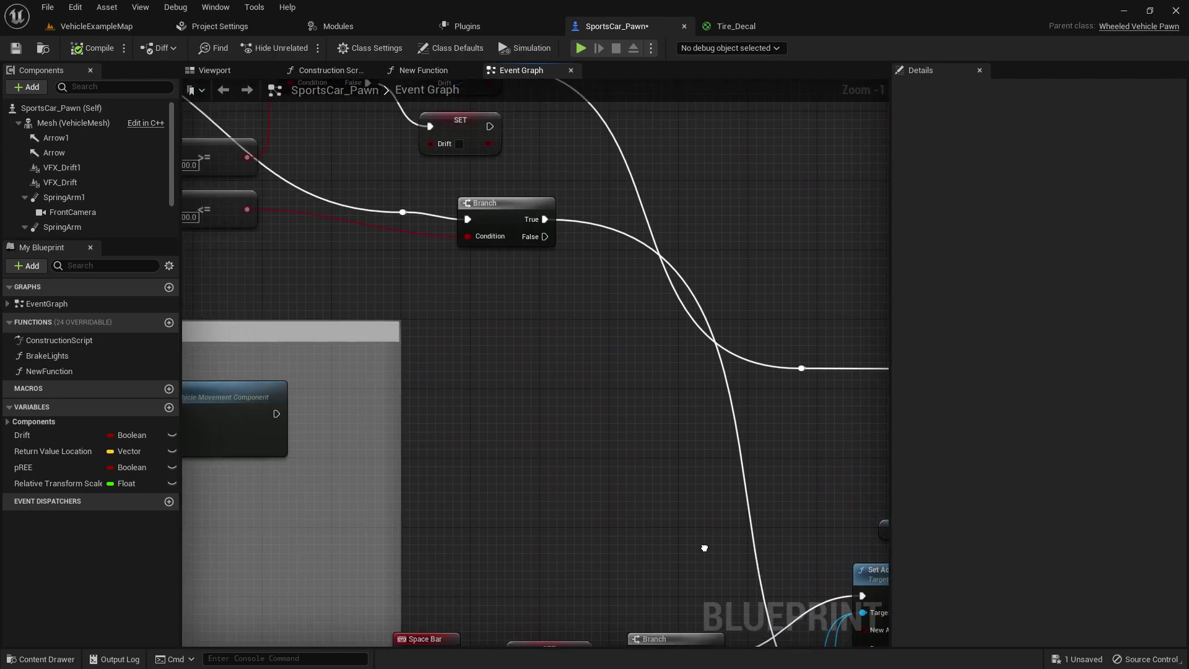
right_drag(514, 241, 103, 172)
right_drag(407, 257, 663, 485)
Follow the Drift execution line to the Branch whose condition combines Drift and P REE through an AND node.
right_drag(282, 225, 294, 169)
scroll(607, 341, up, 1)
scroll(607, 341, up, 1)
right_drag(777, 399, 857, 276)
right_drag(273, 164, 426, 219)
scroll(640, 321, down, 3)
right_drag(672, 416, 461, 386)
scroll(461, 386, up, 2)
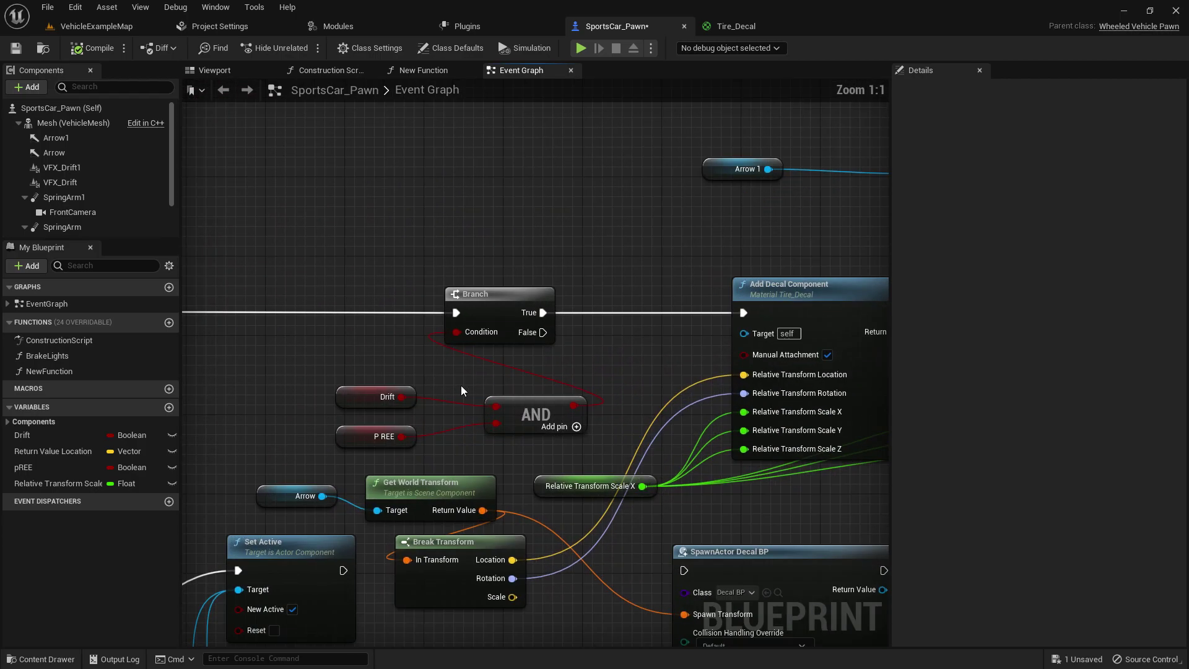
right_drag(339, 336, 368, 306)
scroll(416, 322, up, 3)
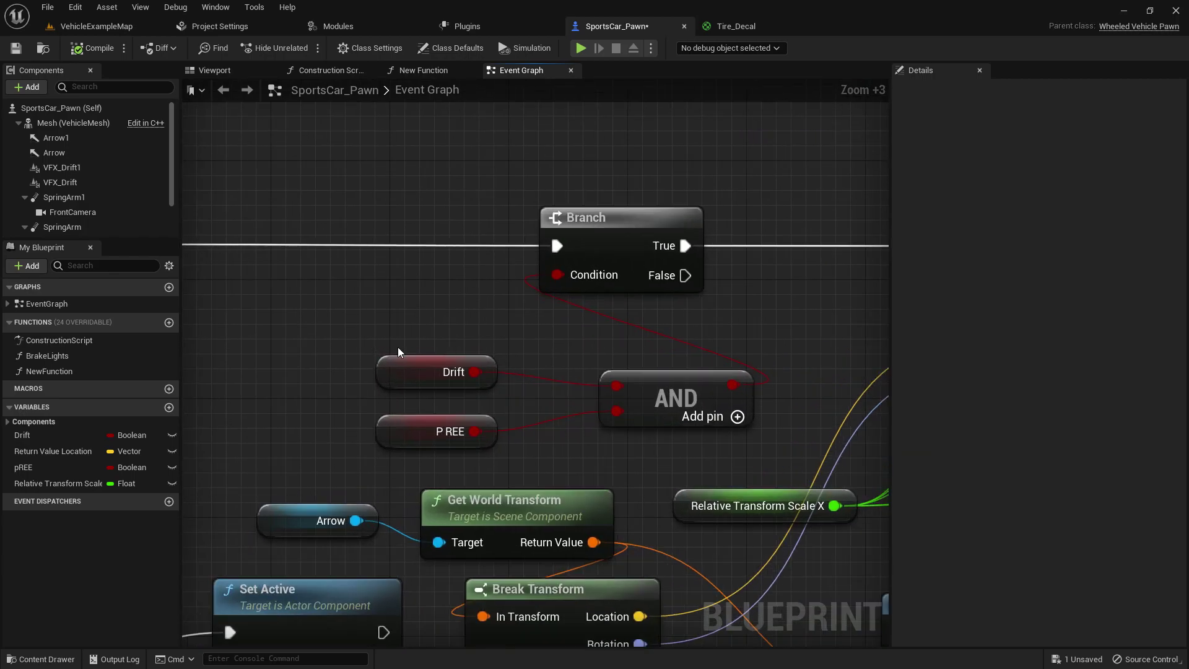
Rename the pREE Boolean variable to "Brak Pressing" and compile the Blueprint.
click(389, 363)
click(407, 426)
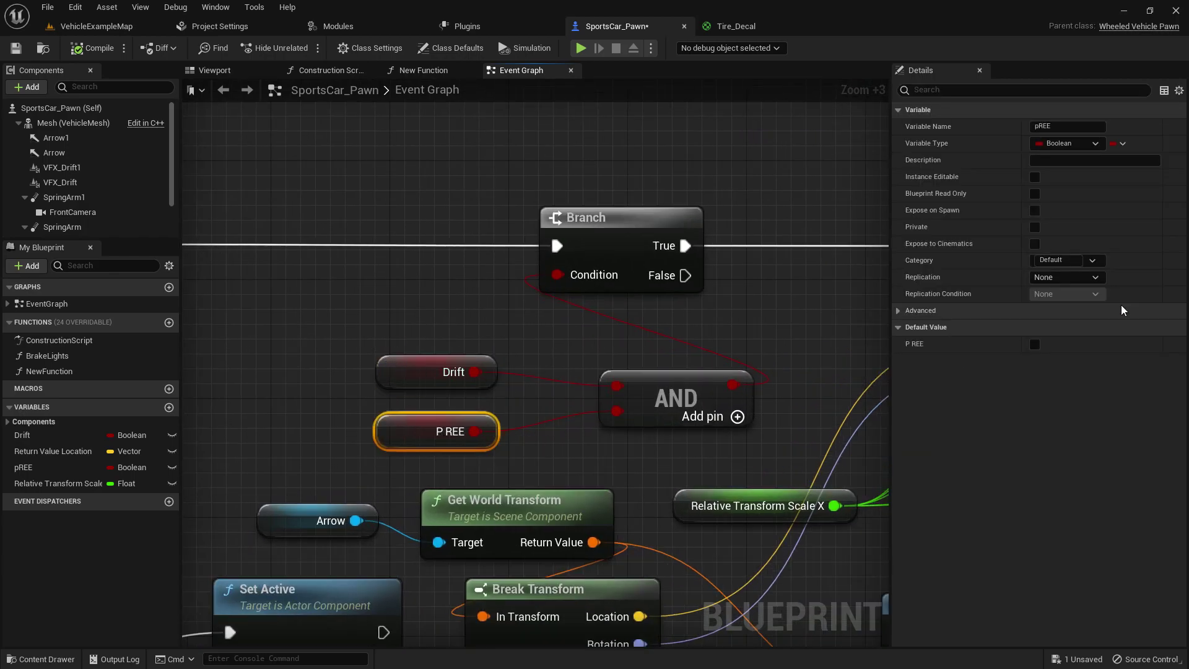
click(1059, 127)
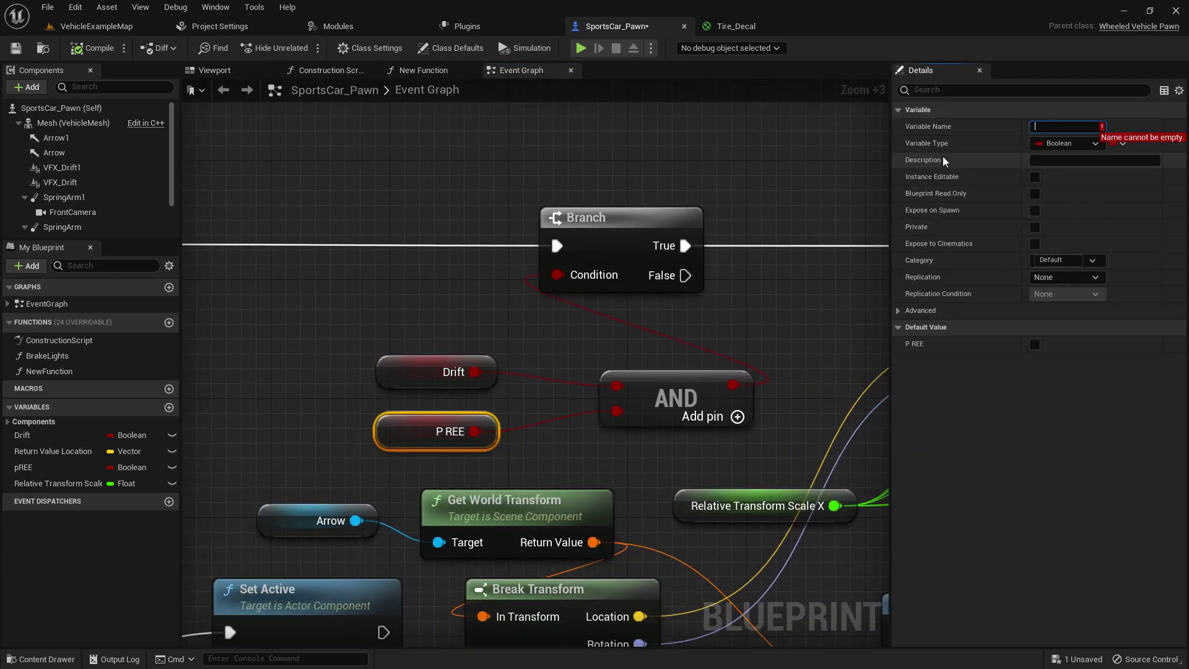
text(Brak Pressing)
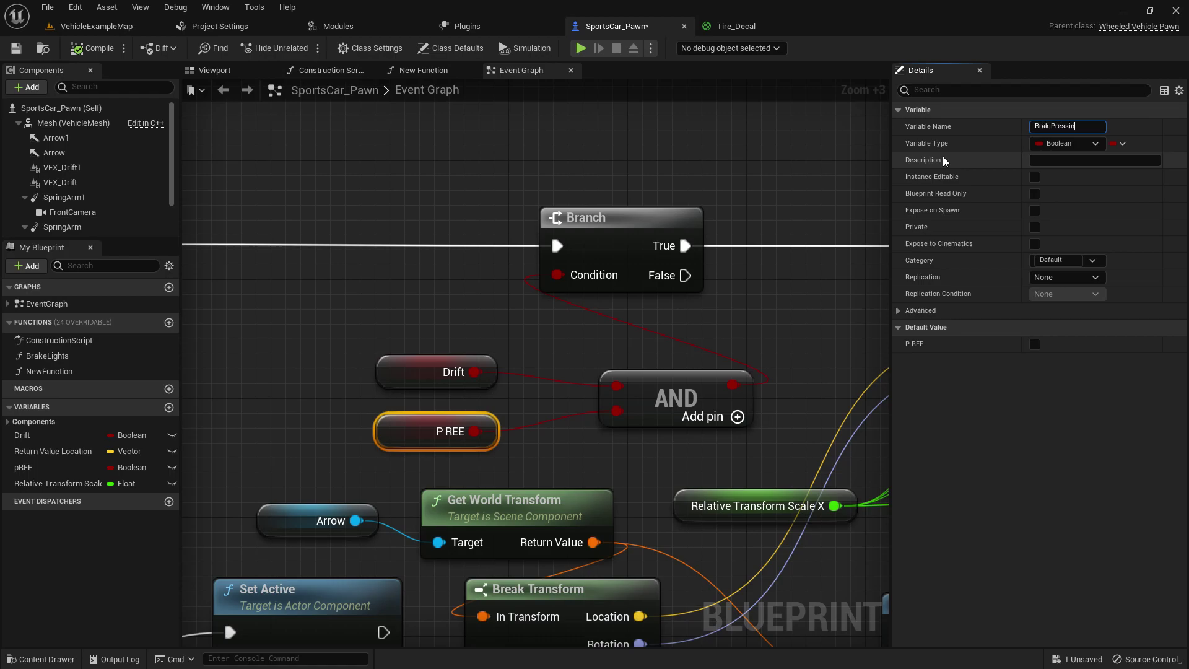
key(Return)
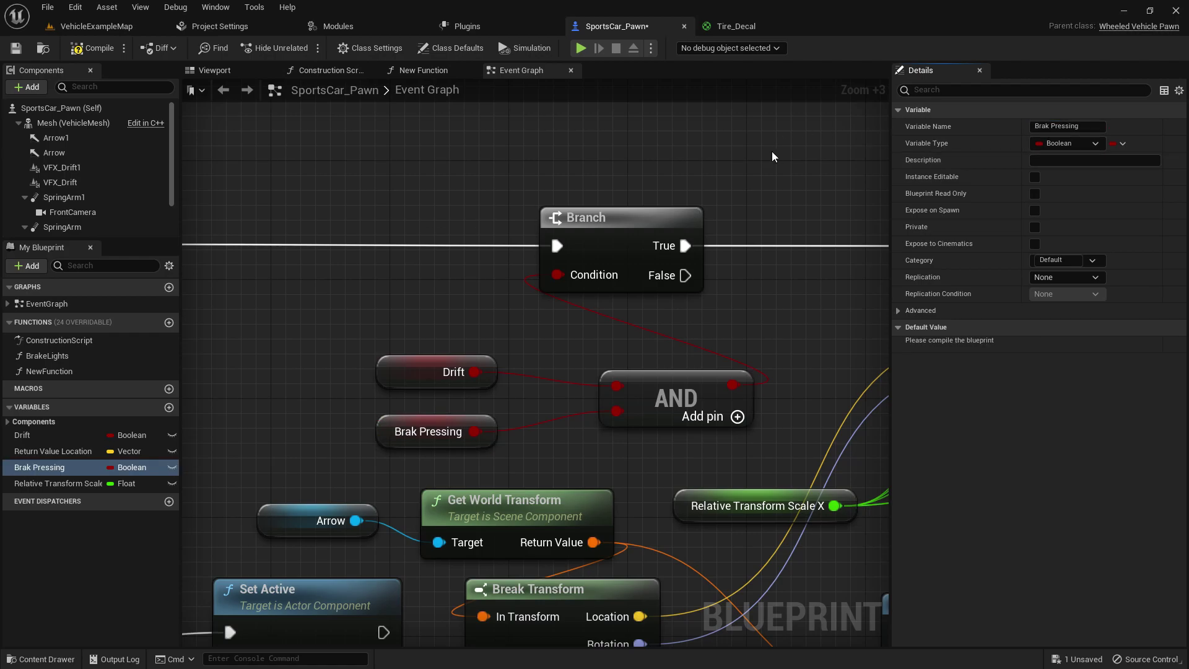
right_drag(437, 386, 375, 364)
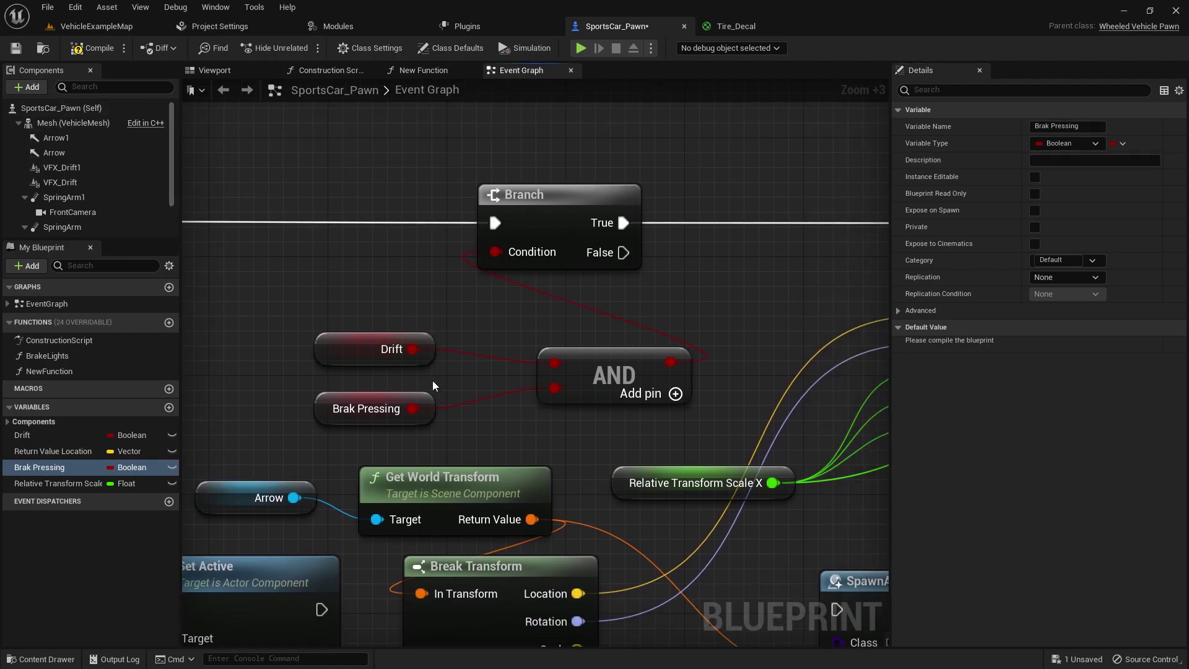
click(80, 49)
Examine how Drift and Brak Pressing pass through the AND node into the Branch leading to Add Decal Component.
right_drag(474, 327, 398, 328)
scroll(536, 376, up, 1)
drag(316, 333, 441, 445)
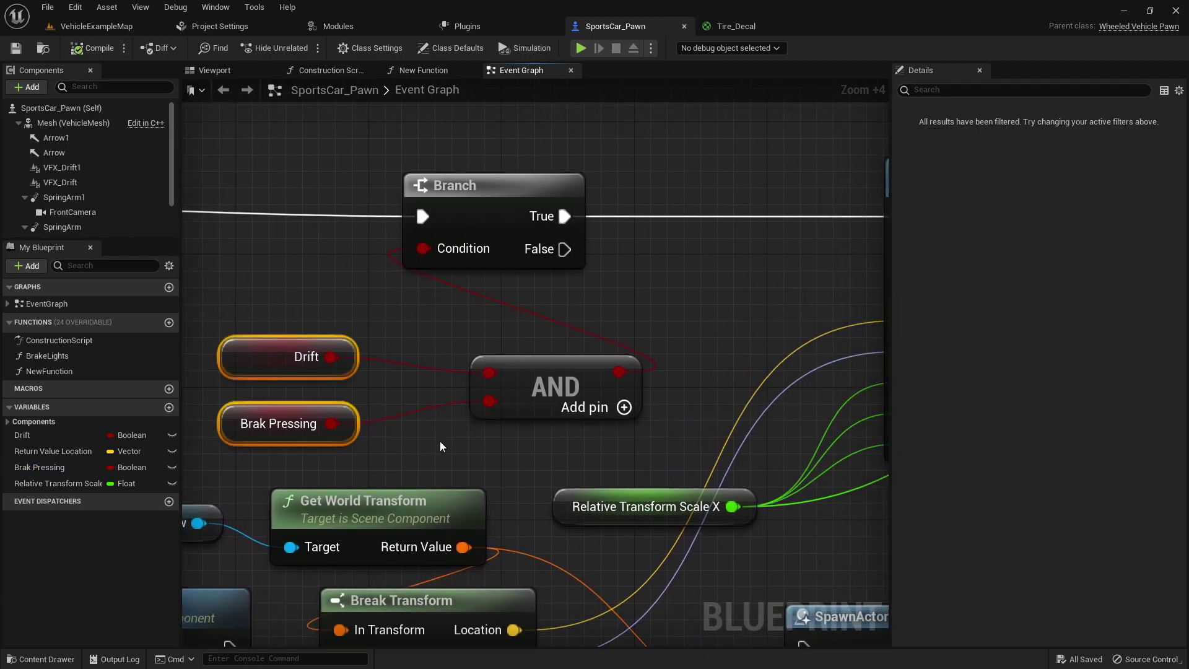
click(389, 303)
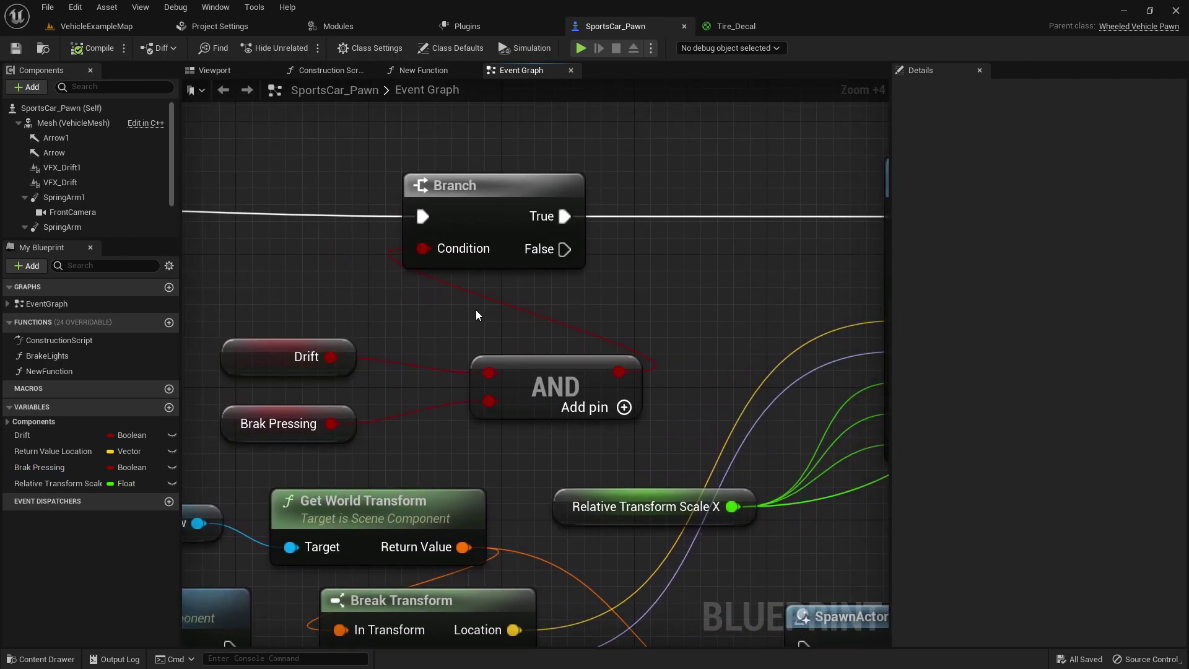
right_drag(304, 260, 318, 304)
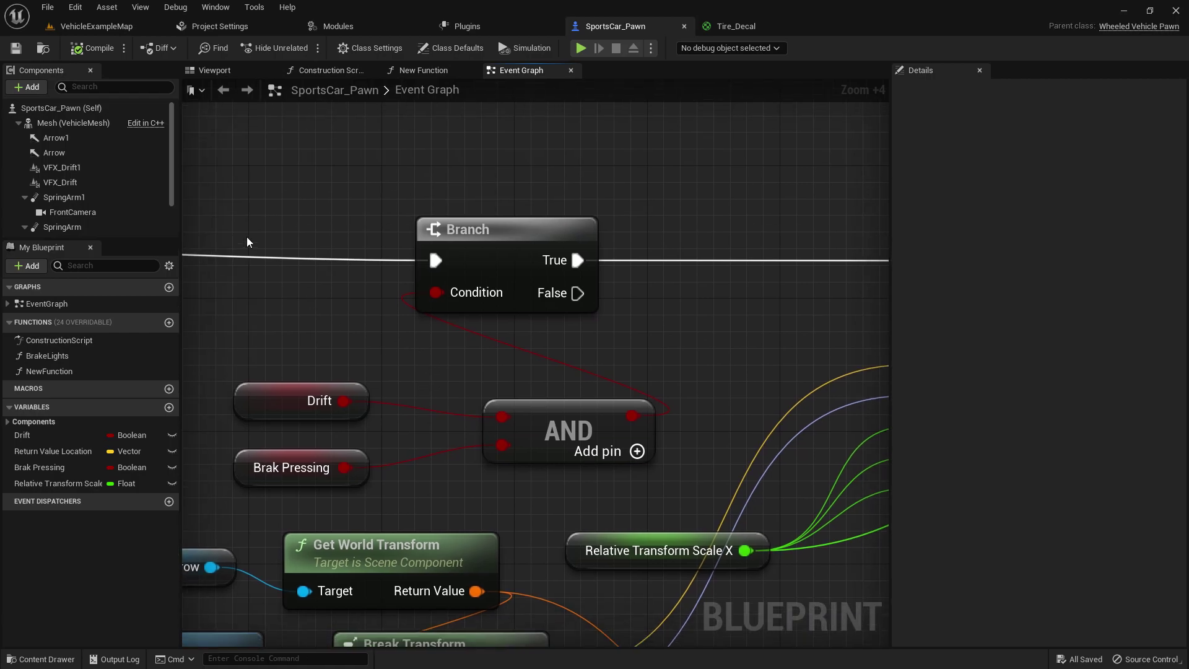
drag(247, 236, 669, 472)
right_drag(796, 369, 341, 349)
scroll(340, 349, down, 1)
right_drag(410, 300, 567, 302)
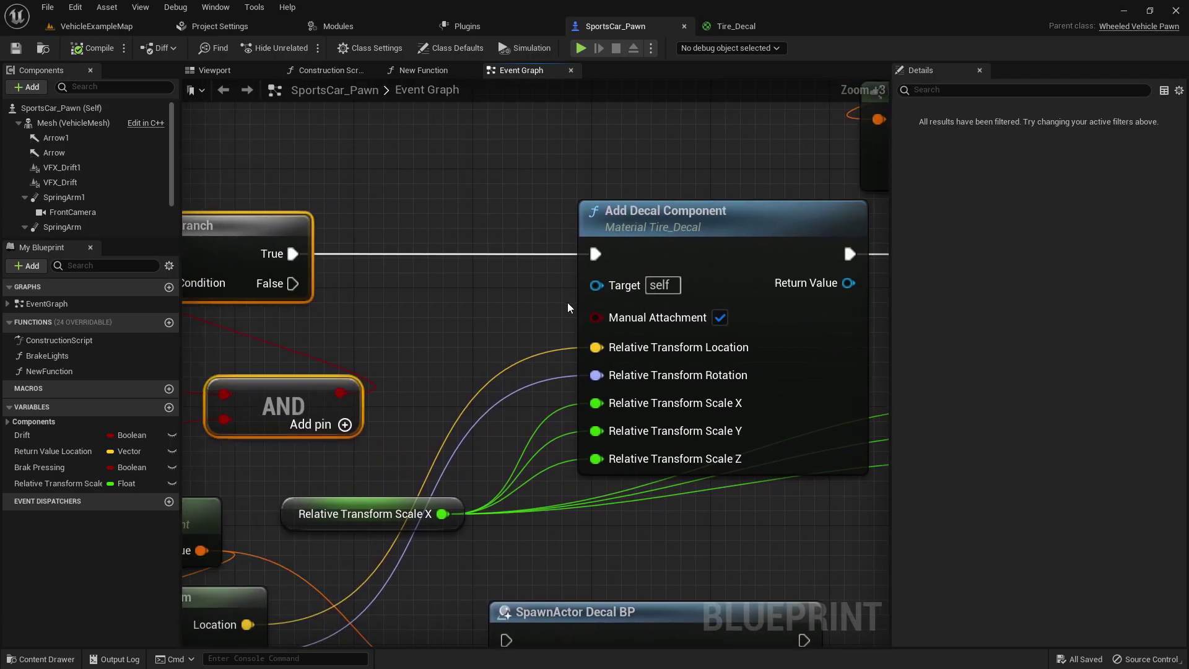
Inspect both Add Decal Component nodes and locate the first one's Tire_Decal material in the content browser.
click(696, 230)
scroll(396, 334, down, 4)
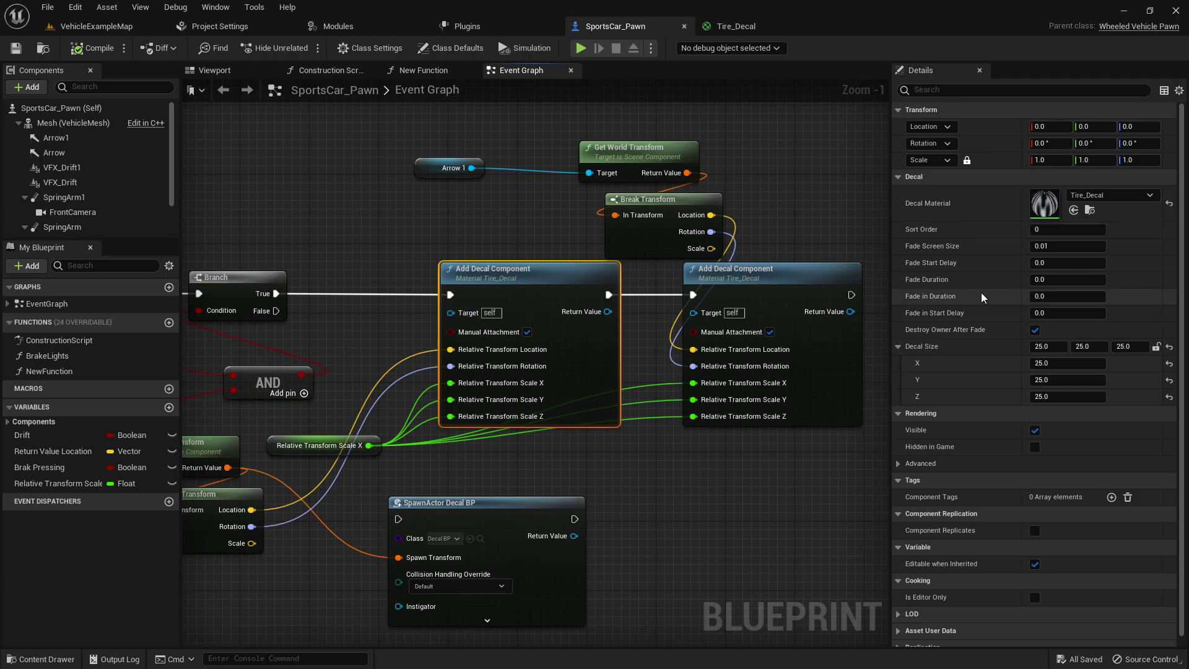
click(1088, 210)
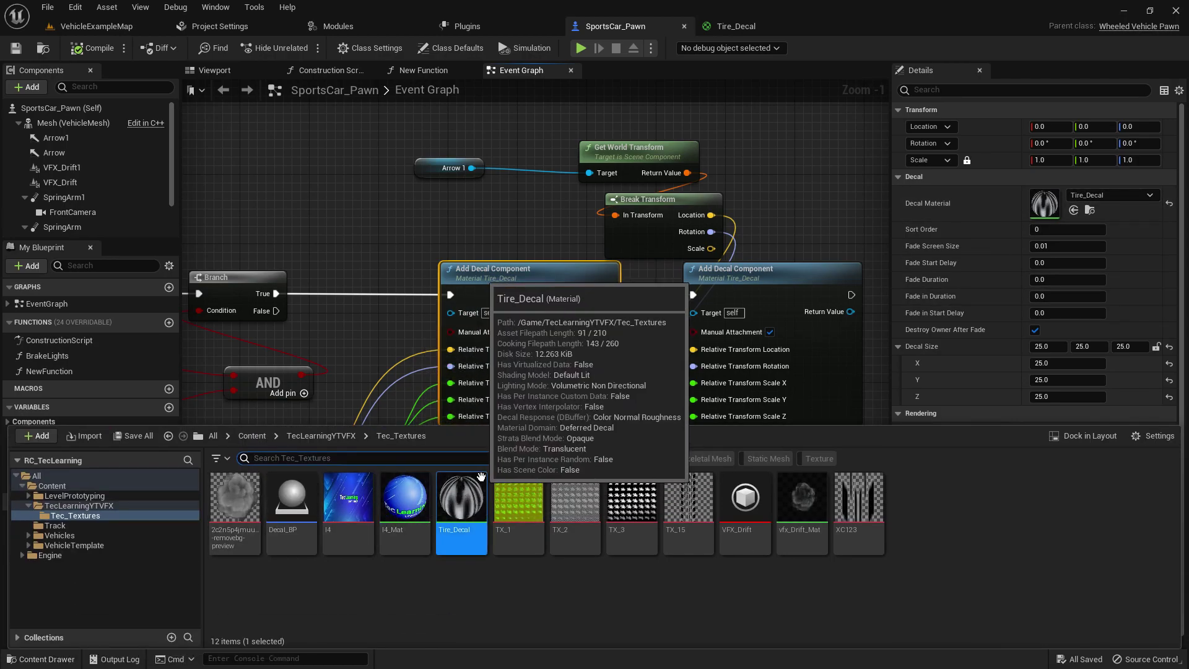
right_drag(393, 392, 388, 381)
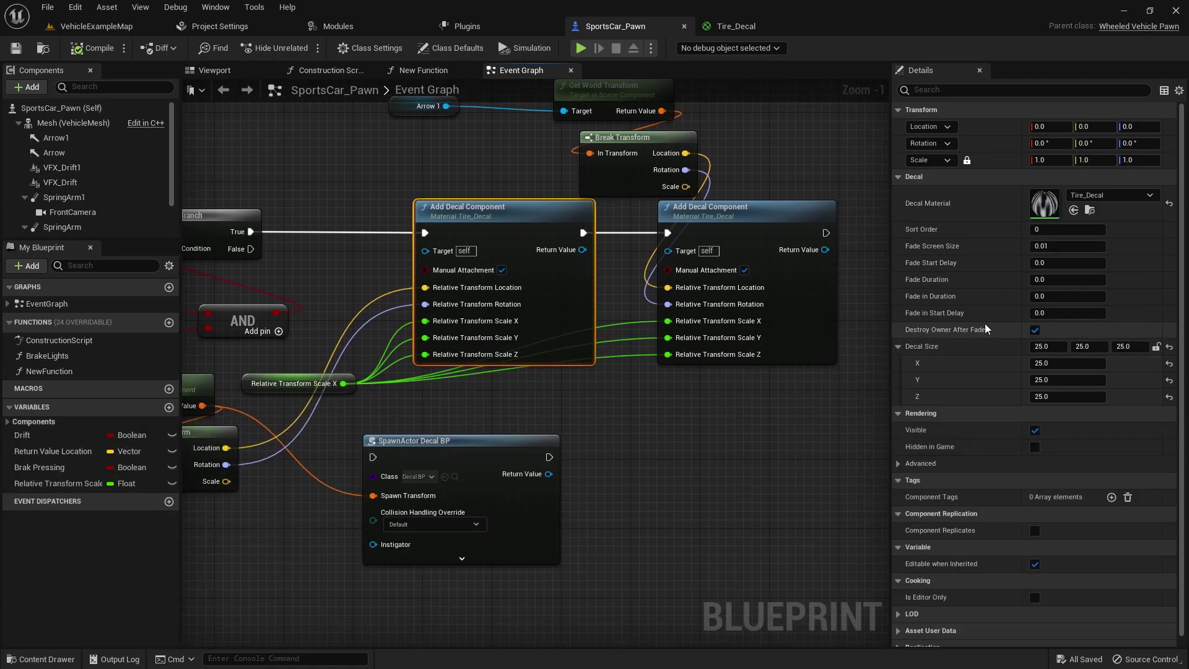
scroll(569, 300, up, 1)
right_drag(569, 301, 337, 305)
click(578, 270)
Delete the unconnected SpawnActor Decal BP node from the Event Graph.
right_drag(481, 365, 788, 315)
right_drag(263, 514, 551, 441)
right_drag(643, 446, 791, 318)
click(735, 362)
key(Delete)
right_drag(666, 398, 793, 393)
right_drag(839, 298, 818, 449)
Show the pawn's 3D preview, select VFX_Drift1, and examine the smoke and arrows behind the car up close.
click(226, 71)
scroll(278, 143, up, 6)
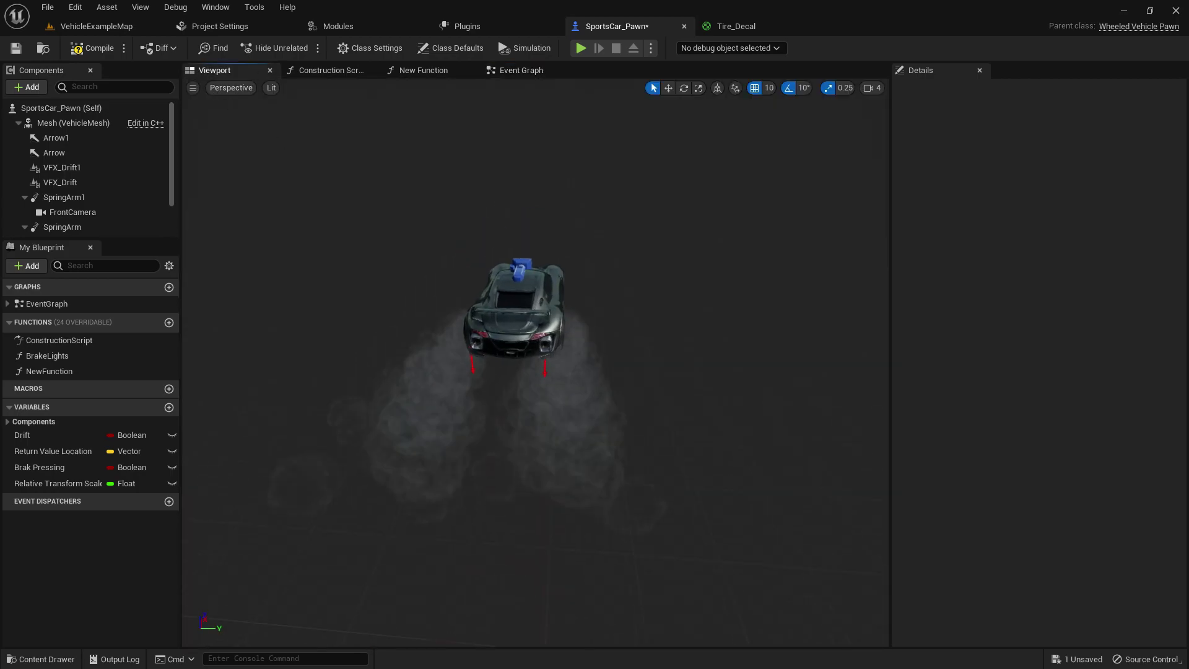
click(29, 171)
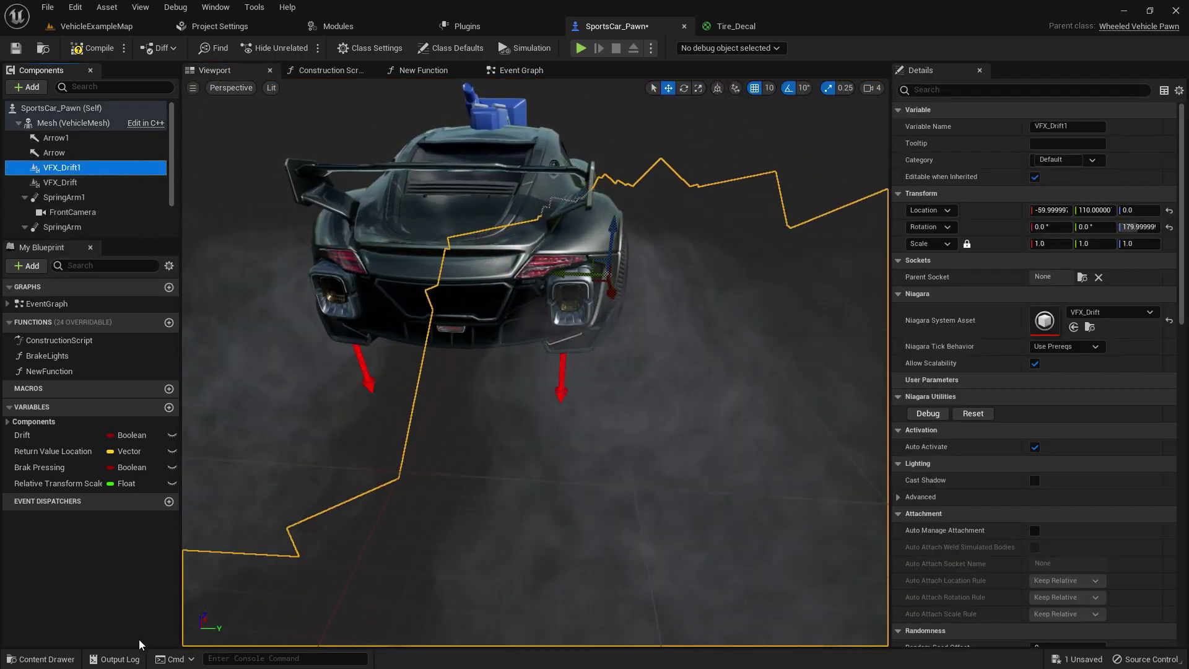
click(43, 659)
right_drag(523, 371, 180, 402)
key(w)
key(w)
key(d)
key(w)
key(d)
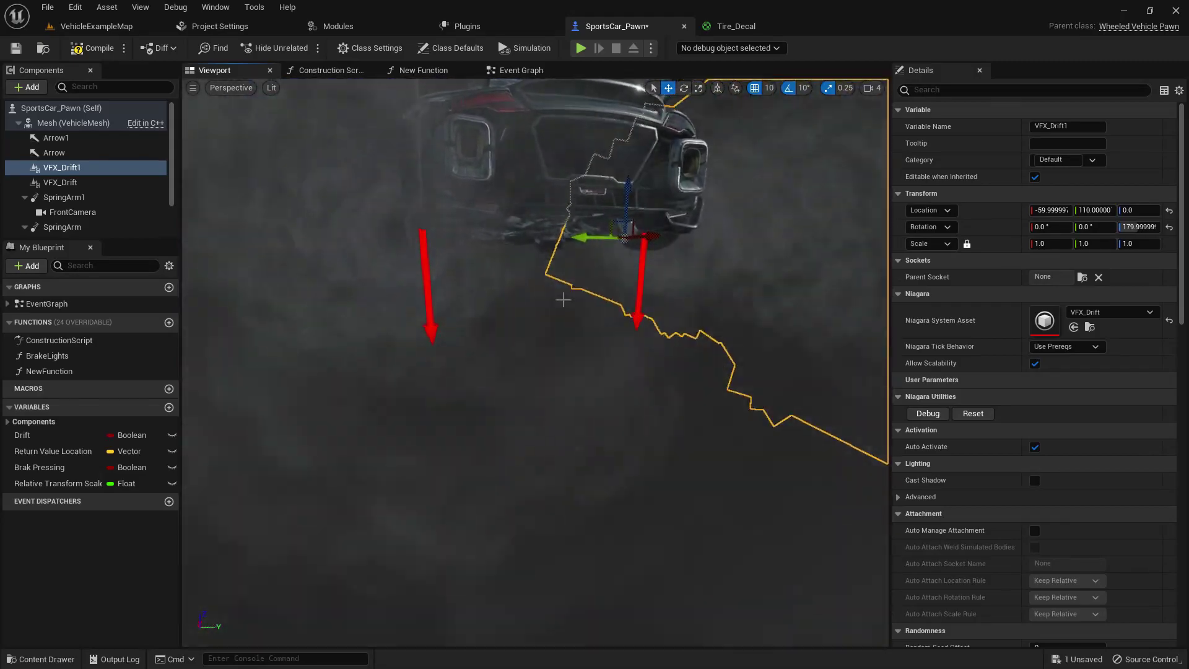
Inspect the VFX_Drift smoke and the Arrow component positioned under the rear wheels.
click(438, 239)
right_drag(439, 238, 412, 231)
click(439, 238)
click(439, 238)
key(a)
key(w)
key(d)
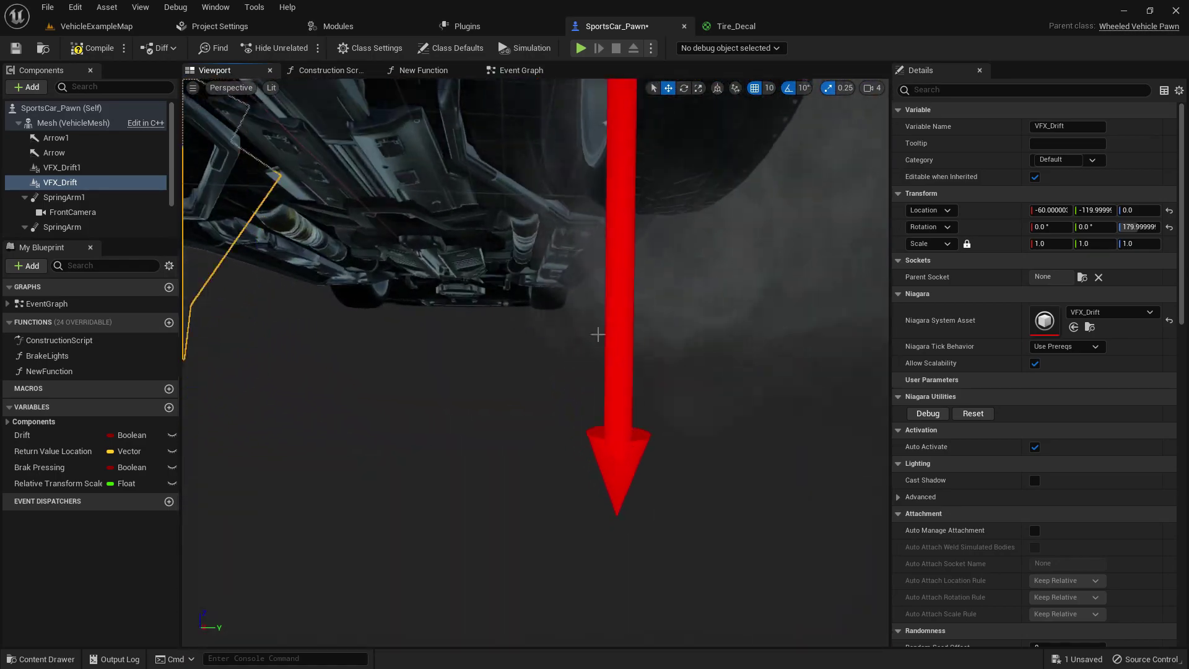
click(658, 449)
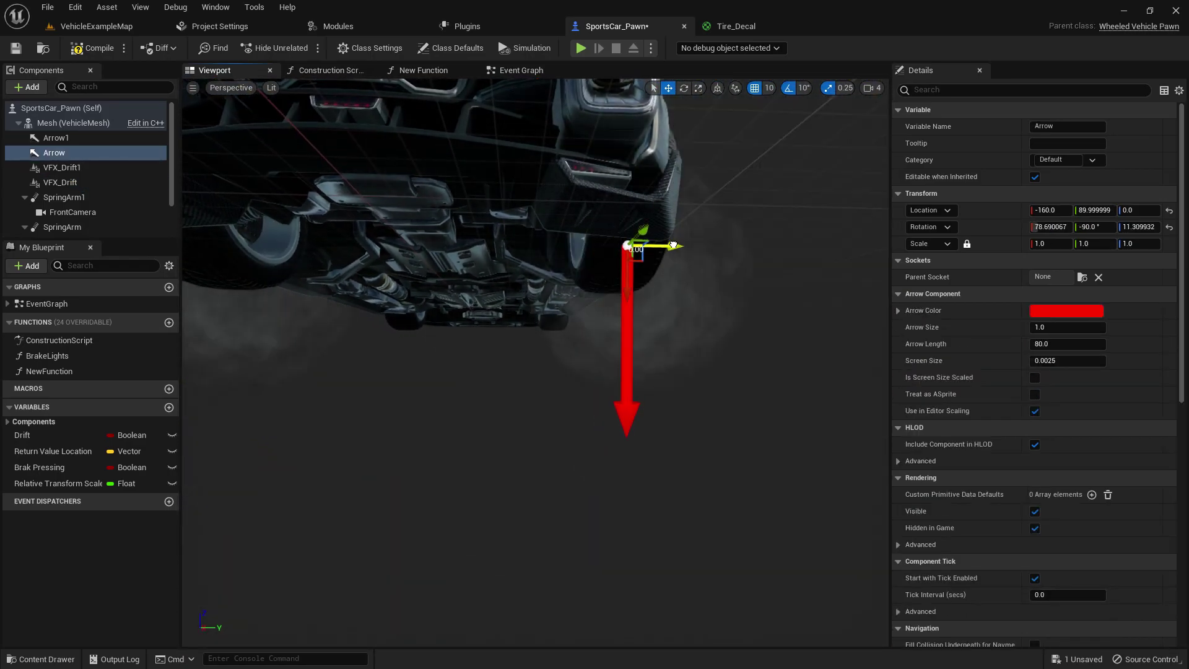
drag(673, 246, 675, 255)
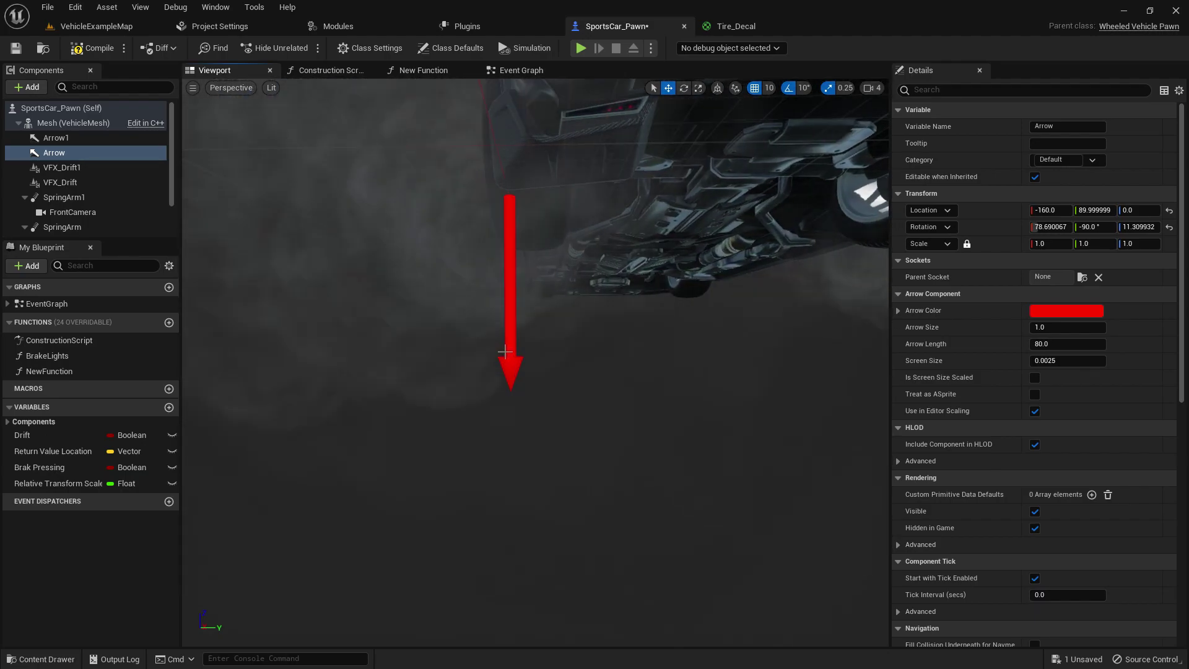
click(525, 338)
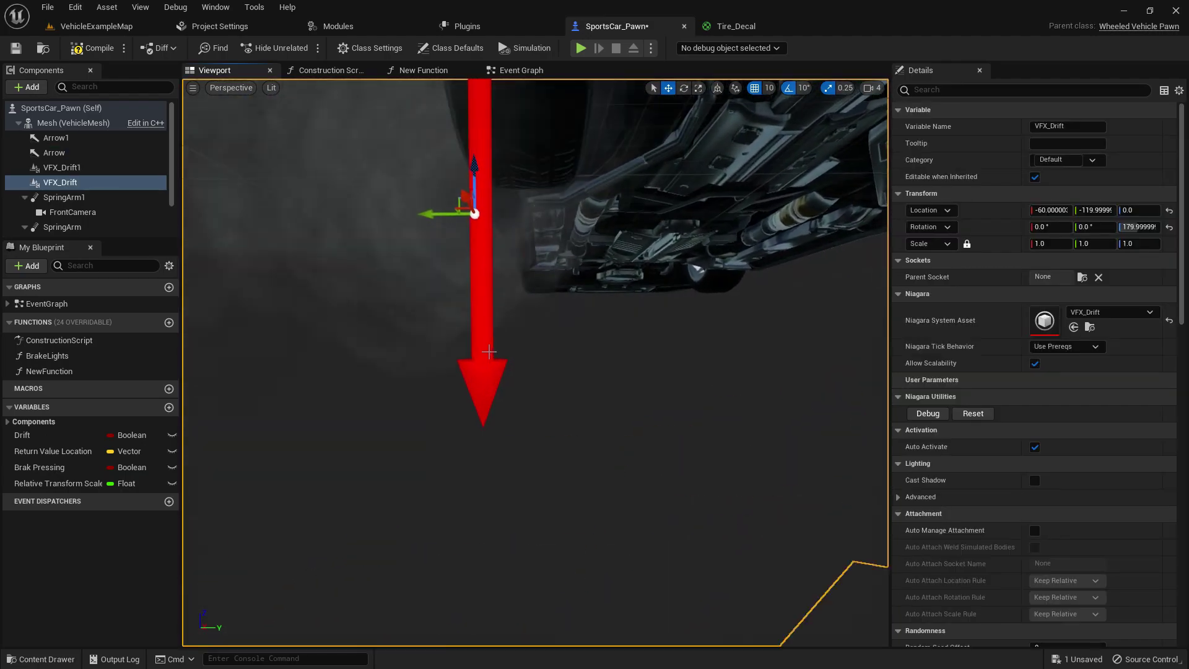
Select Arrow1, examine both arrows from farther behind the car, and compile the pawn Blueprint.
click(57, 138)
drag(545, 121, 589, 122)
key(s)
right_drag(589, 122, 620, 142)
right_drag(621, 204, 598, 194)
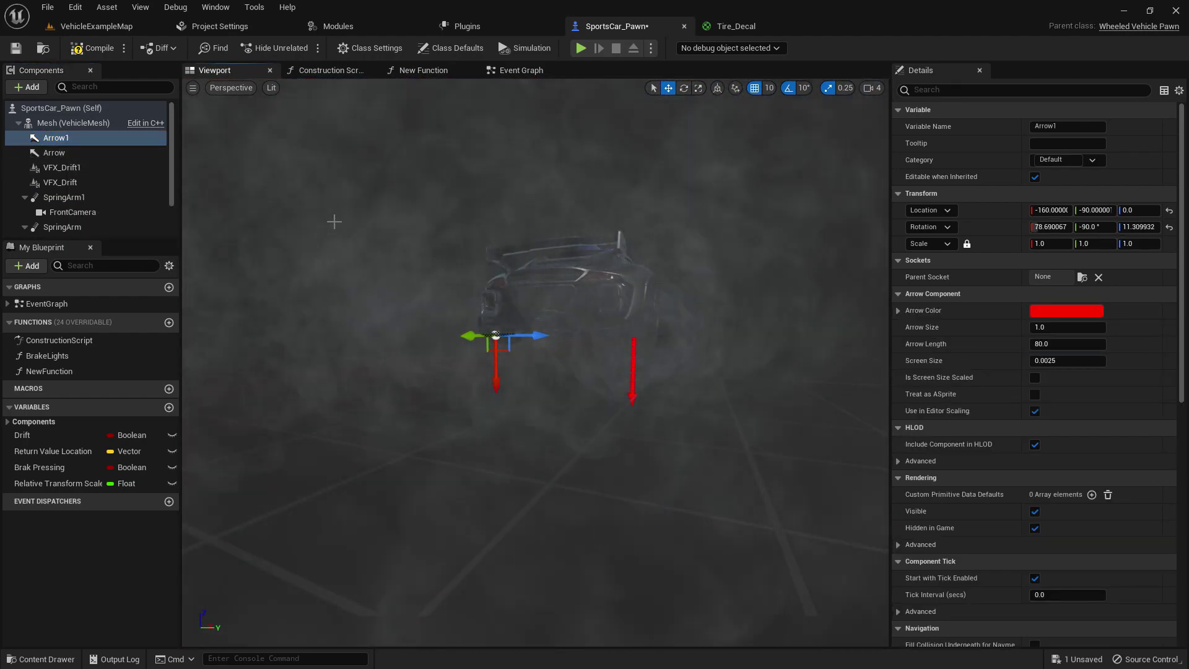
click(93, 49)
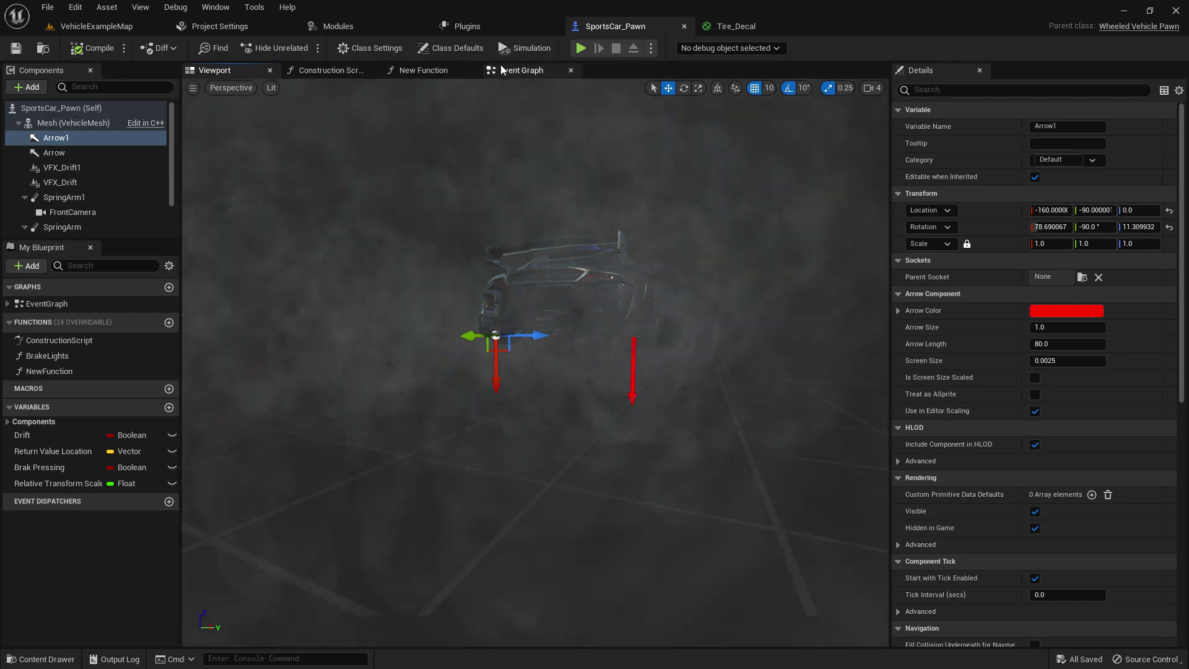
In the Event Graph, review how the Arrow 1 and Arrow world transforms feed the two Add Decal Component nodes.
click(503, 68)
right_drag(763, 603, 931, 398)
right_drag(886, 345, 598, 597)
right_drag(669, 186, 391, 313)
right_drag(682, 250, 565, 231)
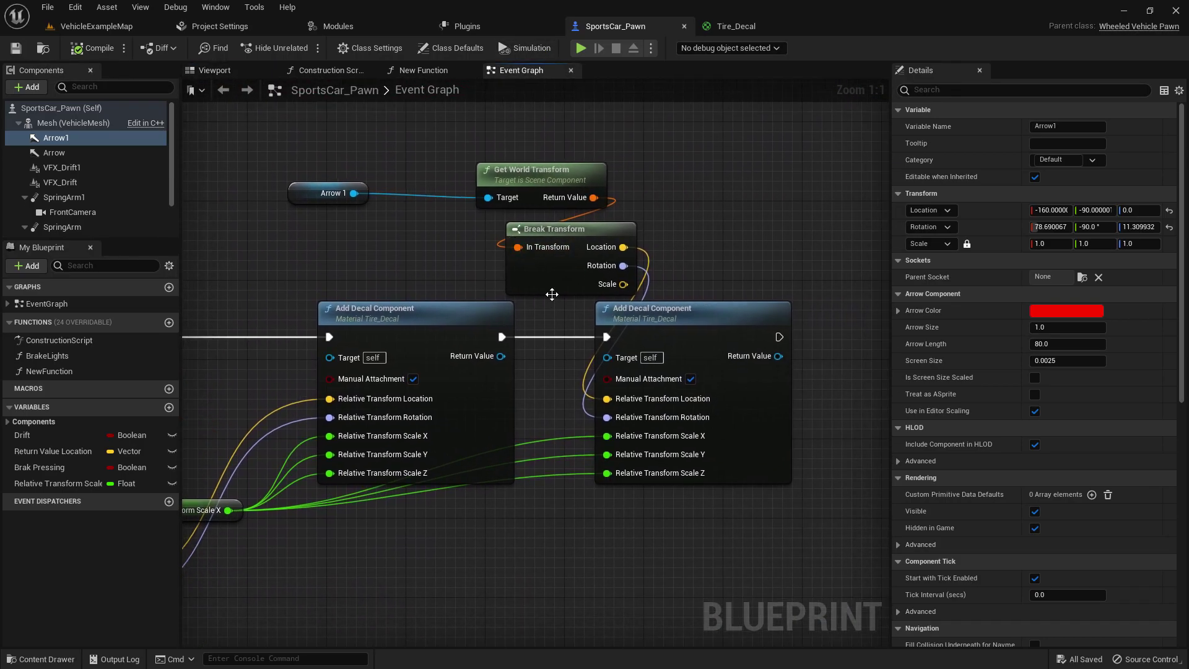
right_drag(372, 213, 508, 223)
drag(455, 123, 862, 510)
right_drag(335, 624, 747, 348)
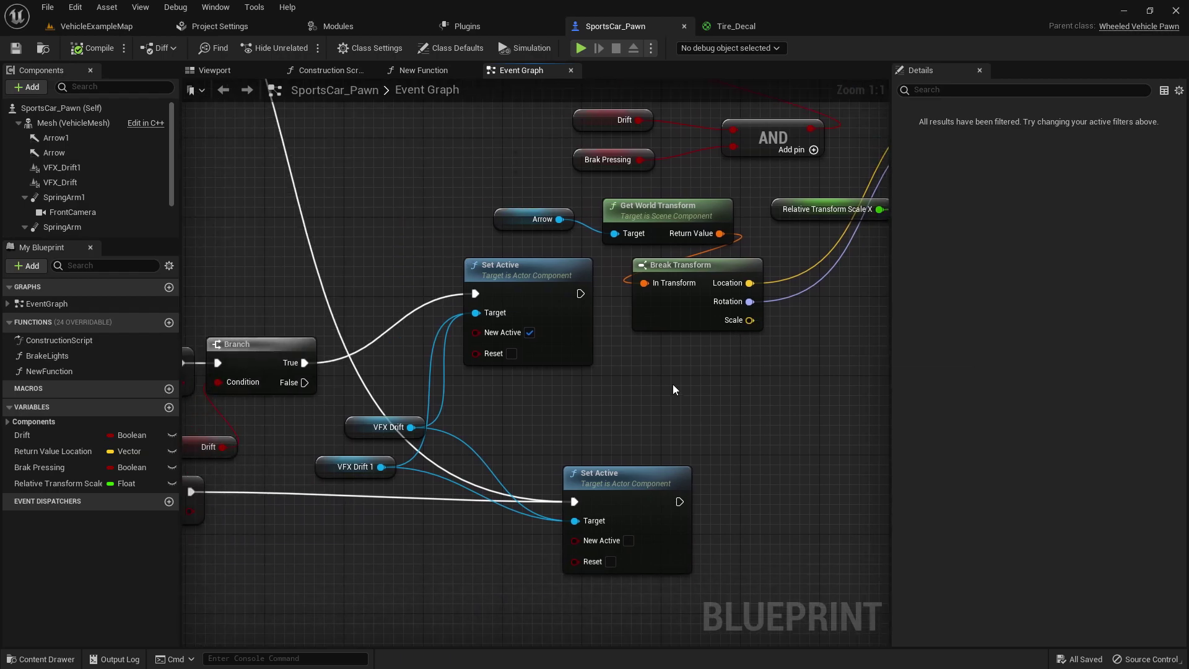
Examine the Space Bar event and the SET Brak Pressing nodes on its Pressed and Released outputs.
right_drag(673, 384, 752, 313)
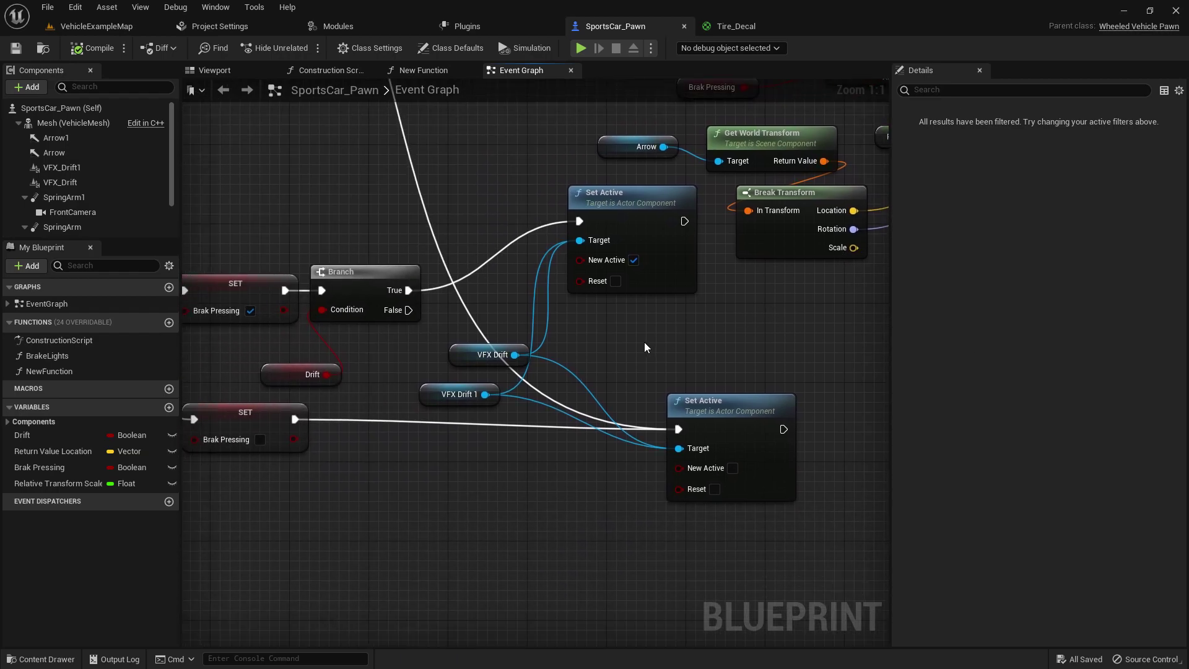
right_drag(600, 340, 716, 298)
right_drag(421, 322, 443, 342)
ctrl+scroll(399, 292, up, 5)
click(335, 219)
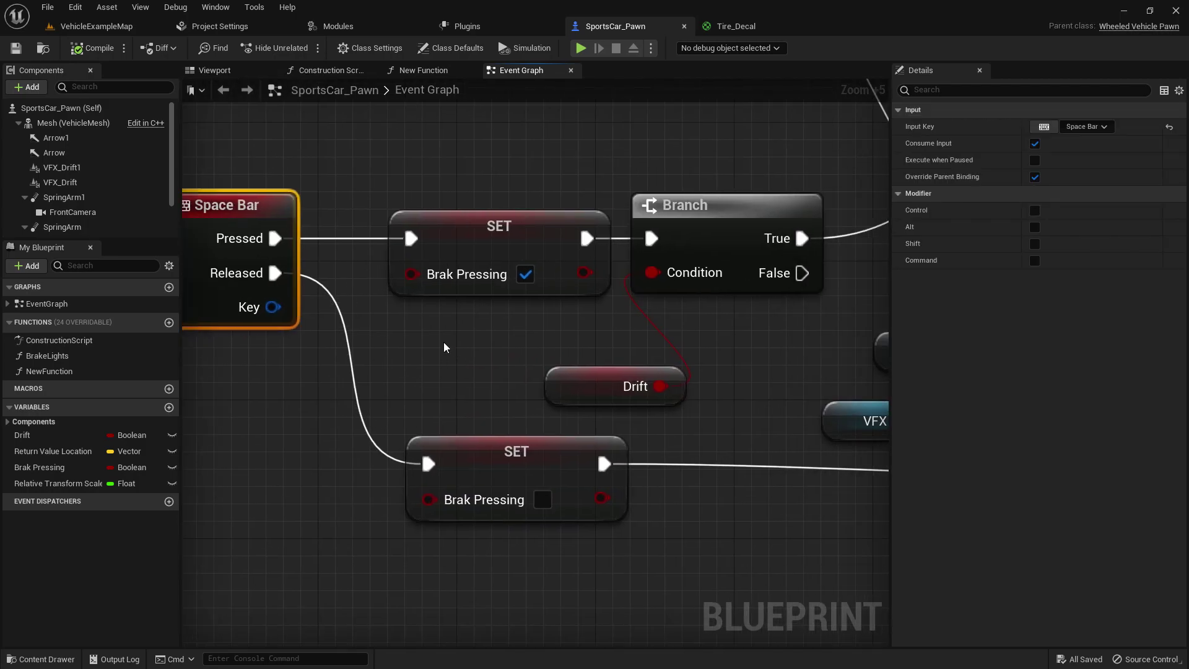
scroll(505, 329, down, 2)
right_drag(470, 280, 415, 295)
drag(362, 196, 486, 334)
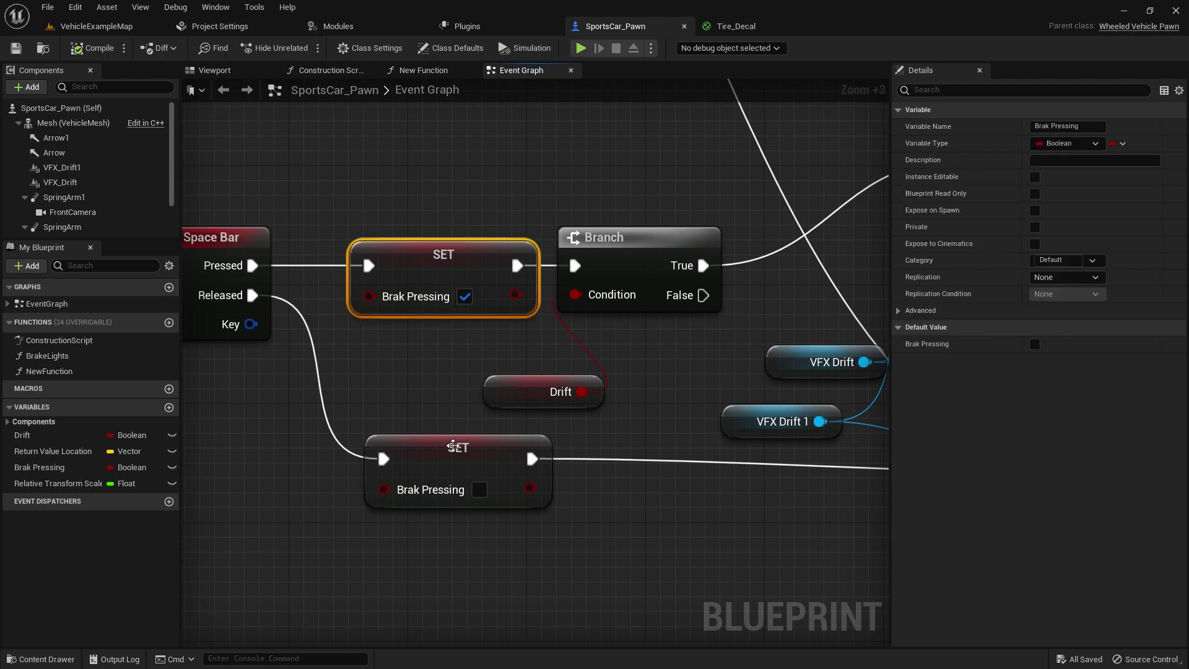
right_drag(453, 446, 293, 476)
drag(398, 239, 529, 421)
Trace the Pressed path through the Drift Branch to the Set Active node that targets VFX Drift and VFX Drift 1.
right_drag(584, 355, 248, 393)
right_drag(434, 245, 468, 282)
drag(505, 279, 582, 432)
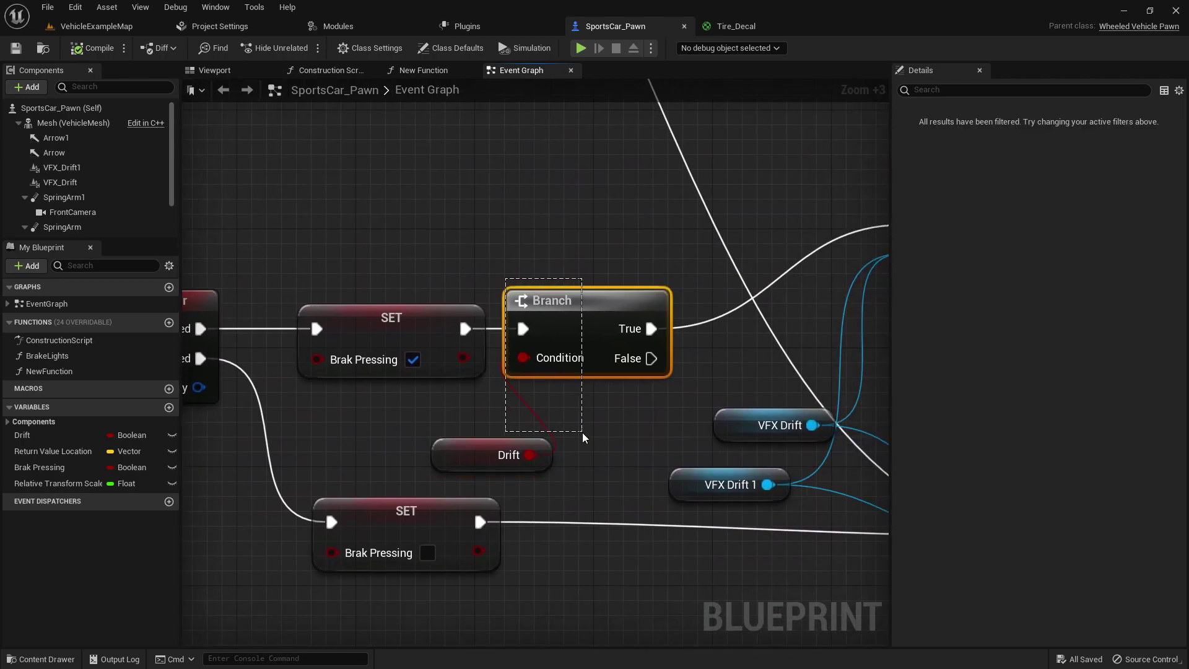
right_drag(632, 388, 626, 388)
click(410, 319)
right_drag(557, 301, 270, 318)
click(682, 261)
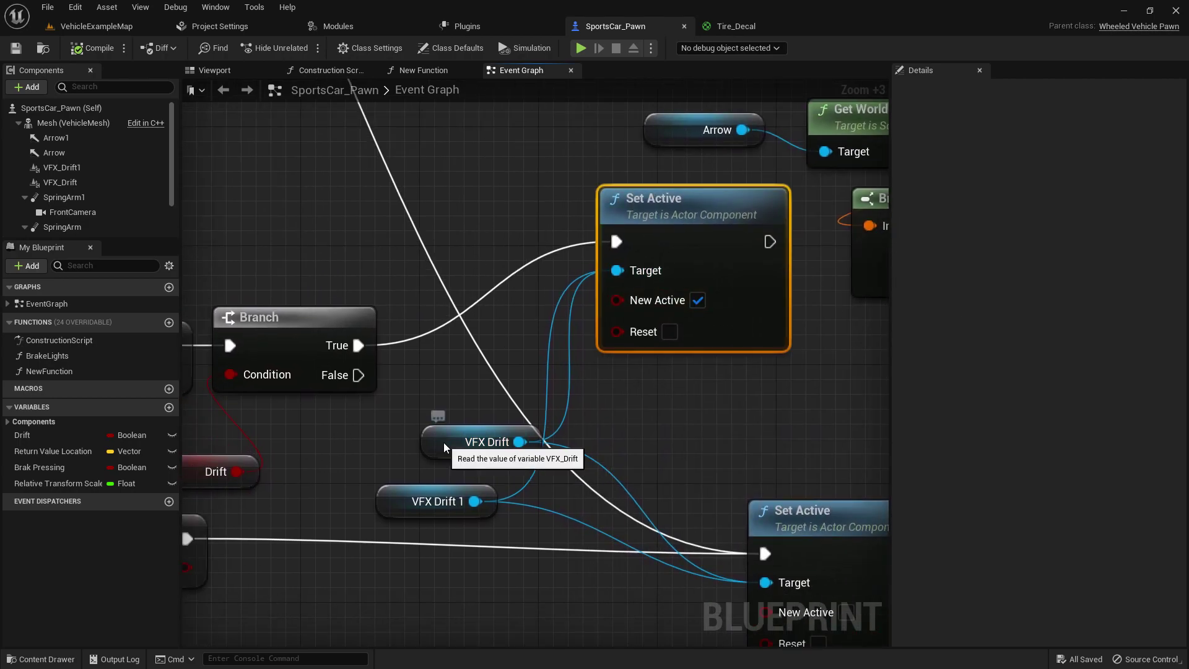
click(469, 453)
Trace the Released path from SET Brak Pressing to the second Set Active node and review the overall graph.
right_drag(185, 433, 498, 309)
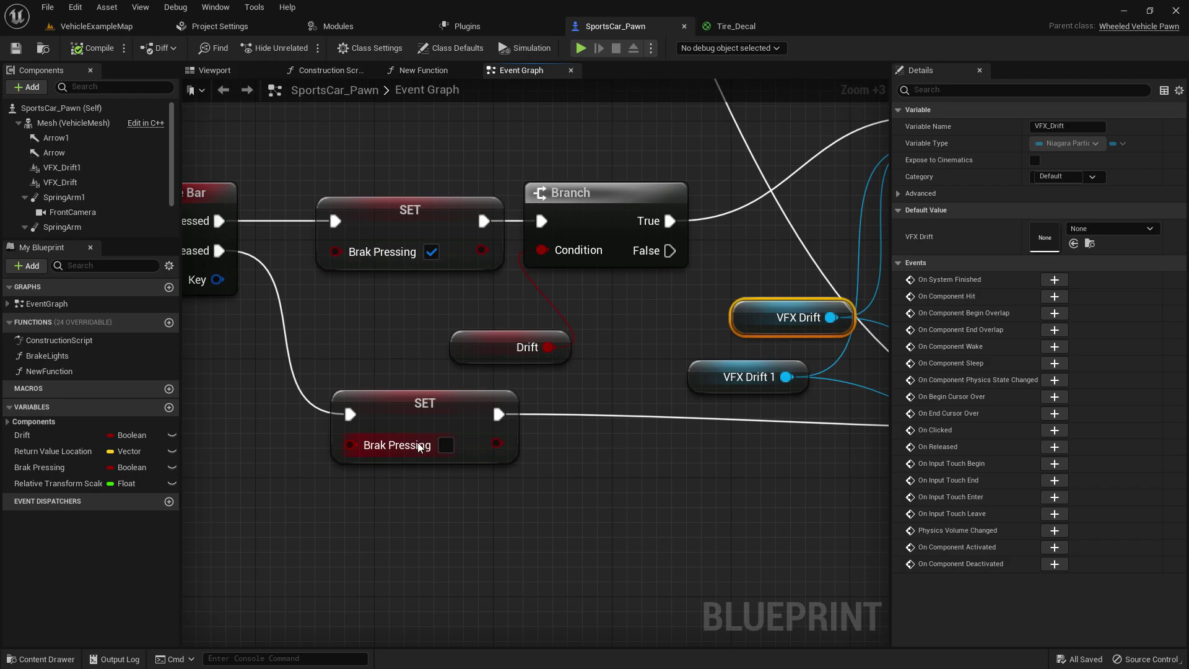
click(434, 425)
right_drag(696, 408, 208, 381)
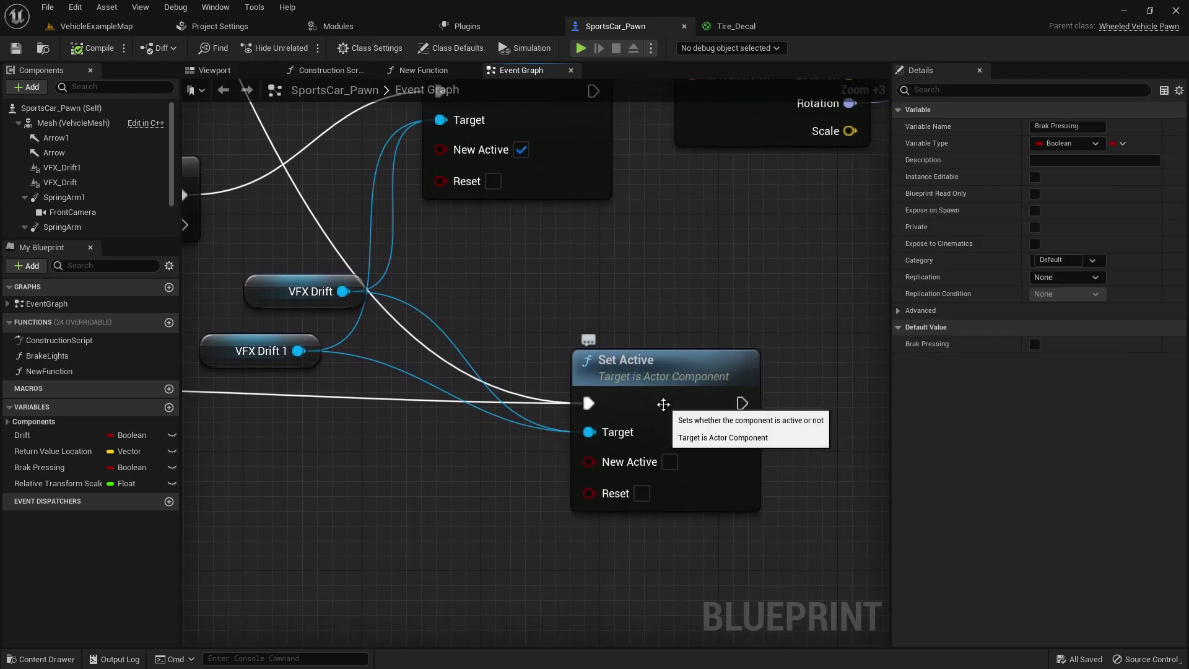
scroll(617, 324, down, 11)
scroll(528, 337, up, 4)
right_drag(544, 267, 351, 298)
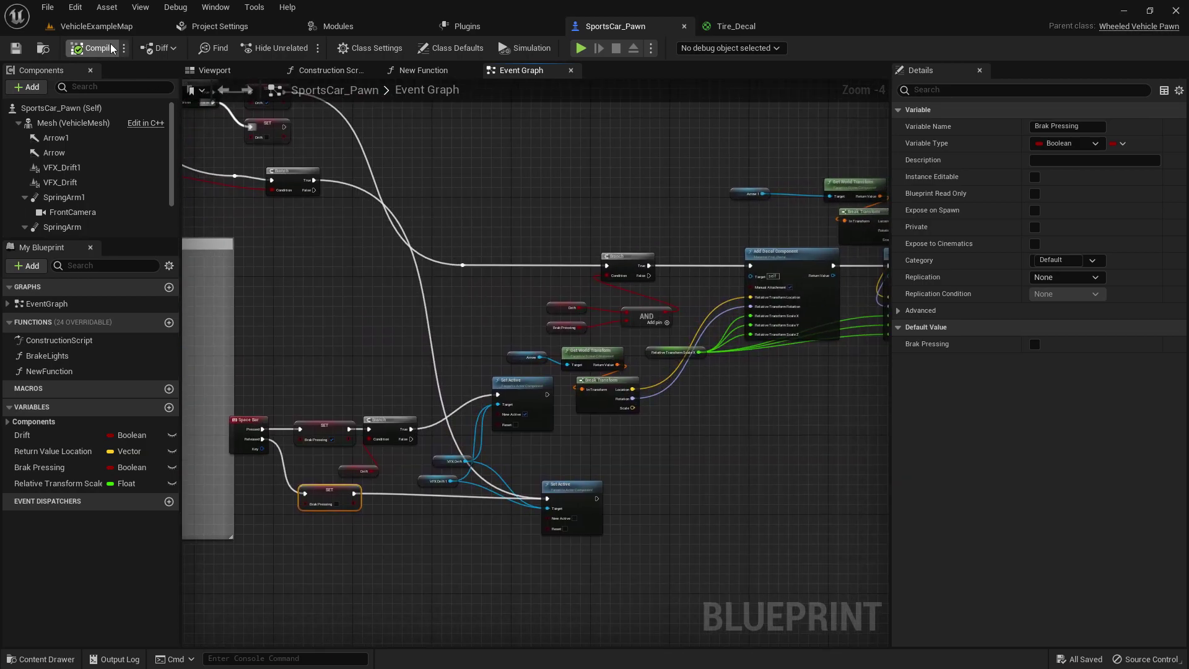
Play the VehicleExampleMap level and drive the car around the track, accelerating and steering through turns.
click(97, 26)
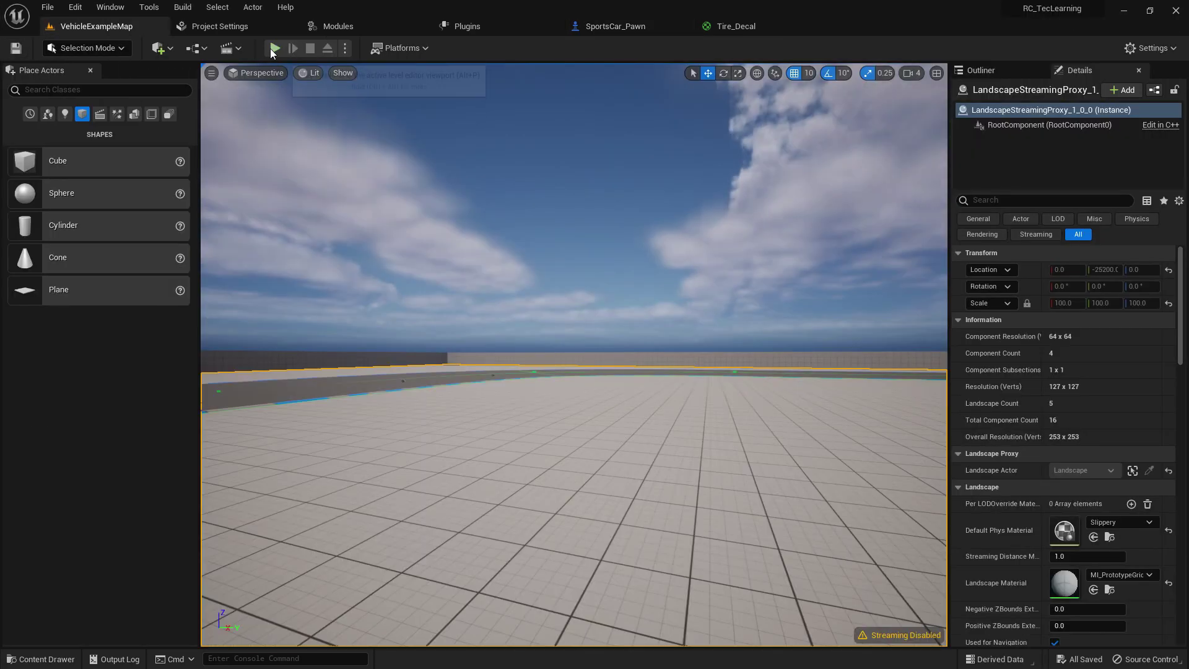
click(272, 46)
key(w)
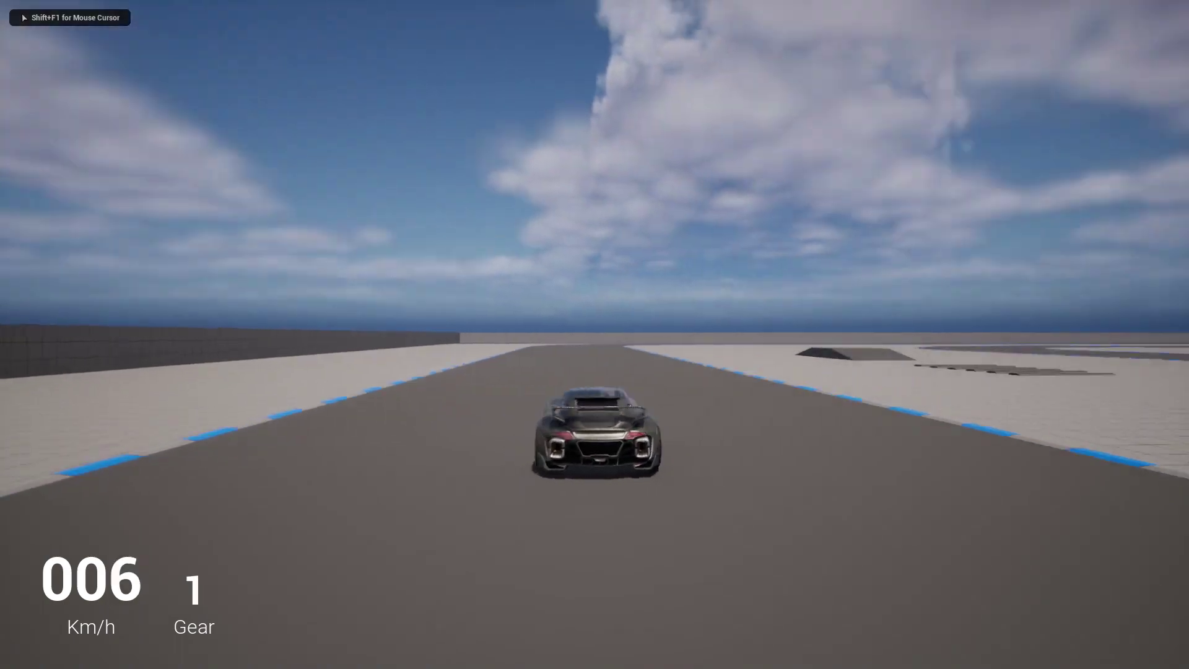
key(a)
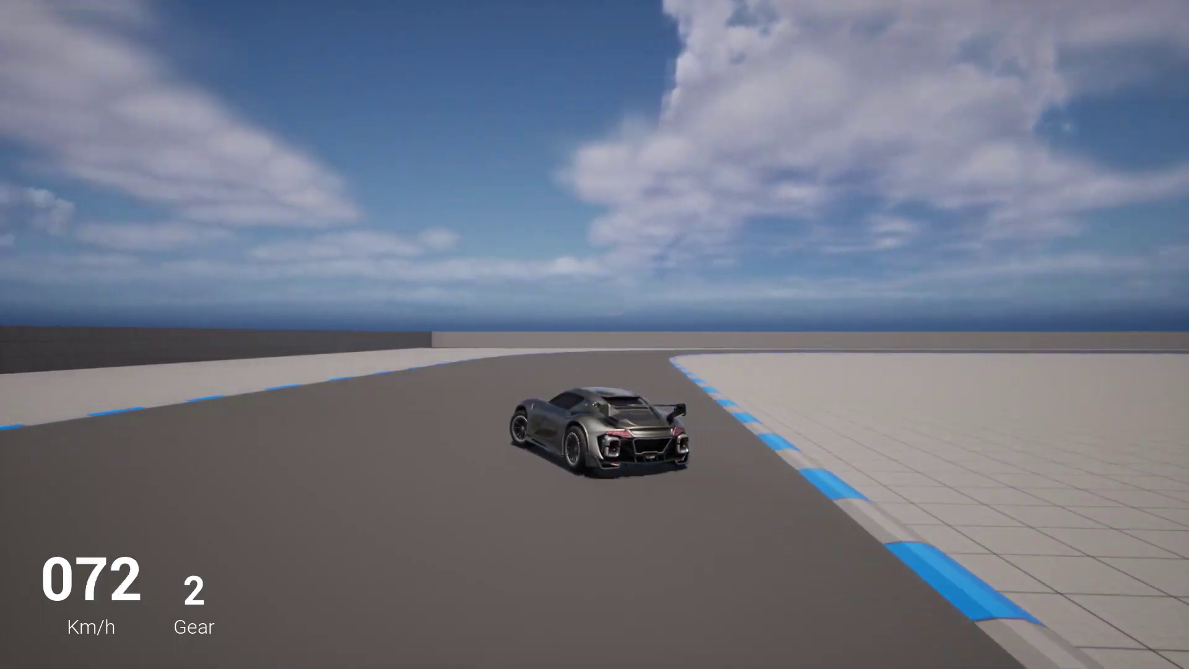
key(d)
key(w)
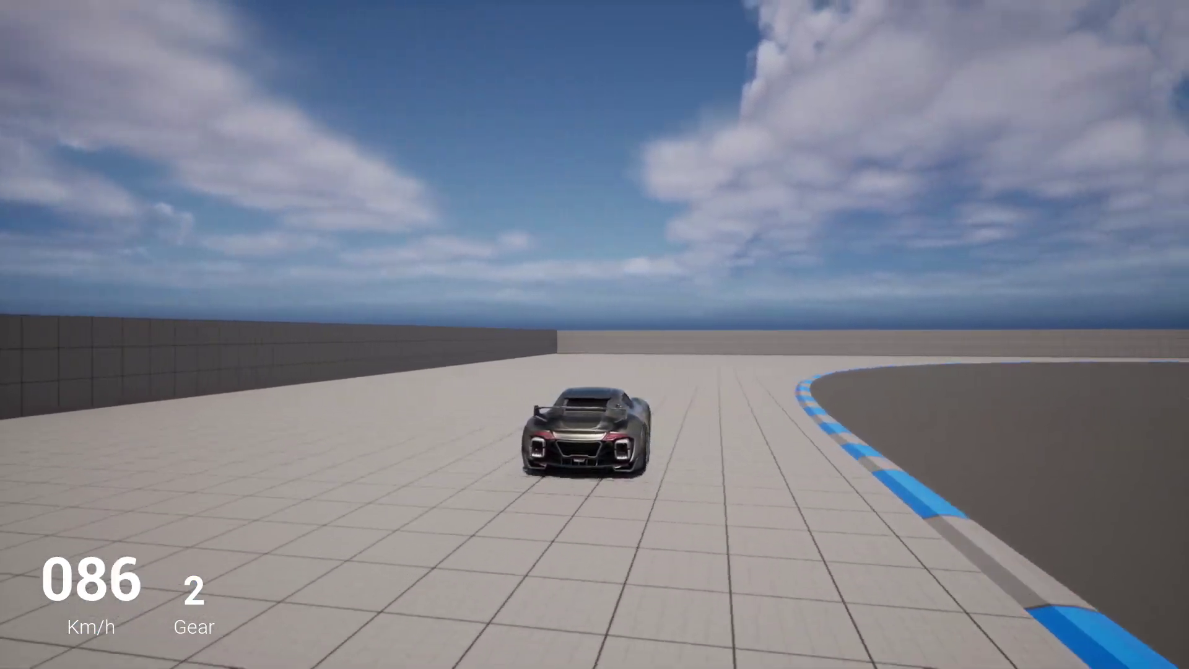
key(d)
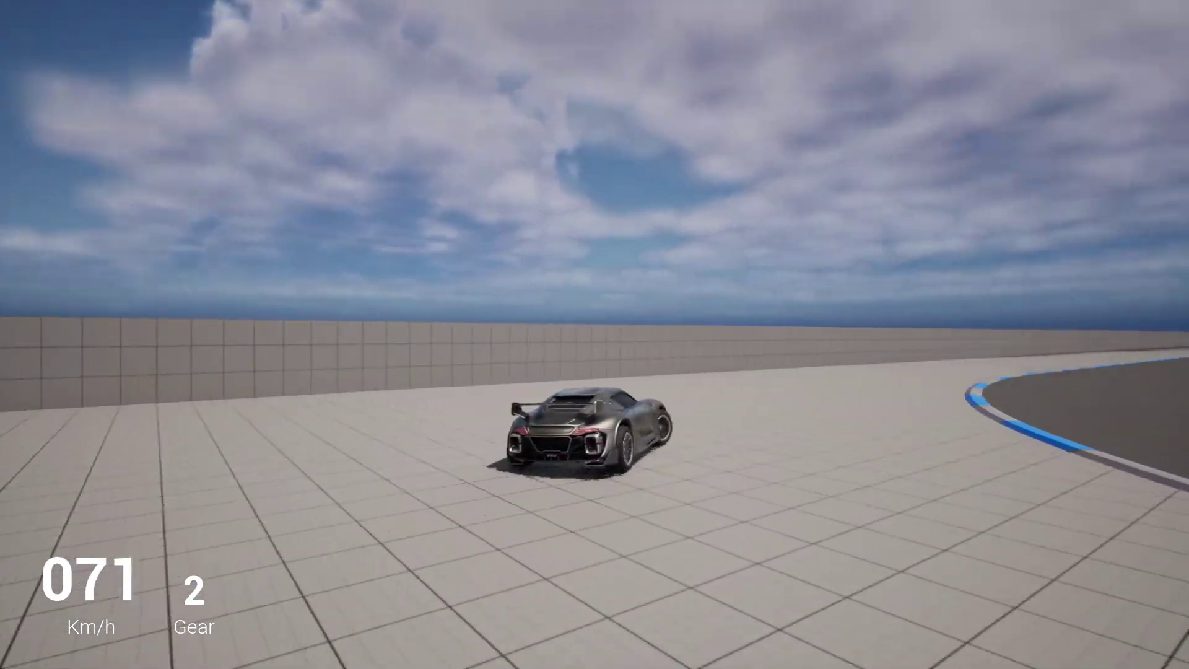
key(w)
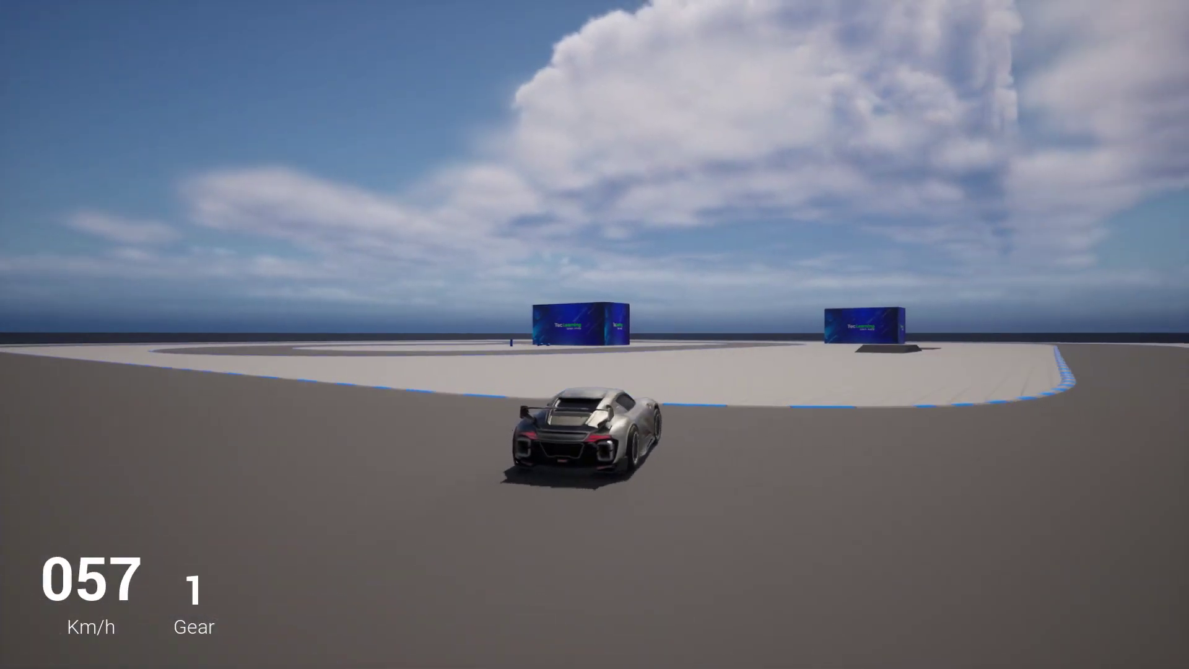
key(d)
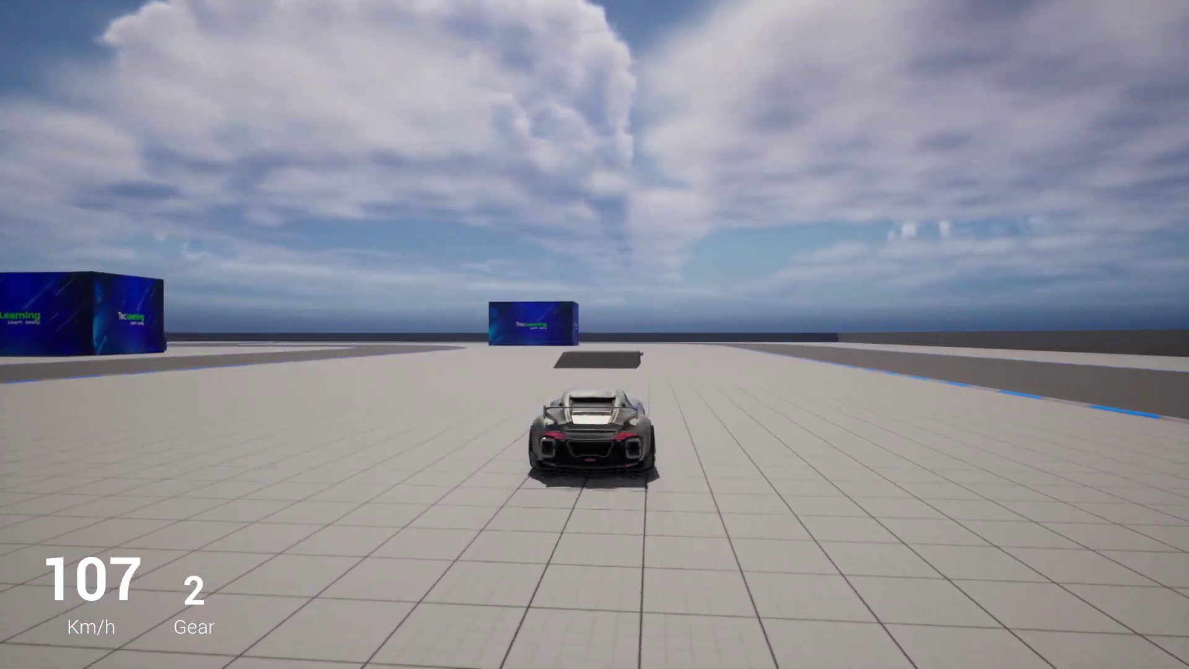
Brake, reverse and turn the car around the speed bumps to test the tire smoke and skid marks.
key(s)
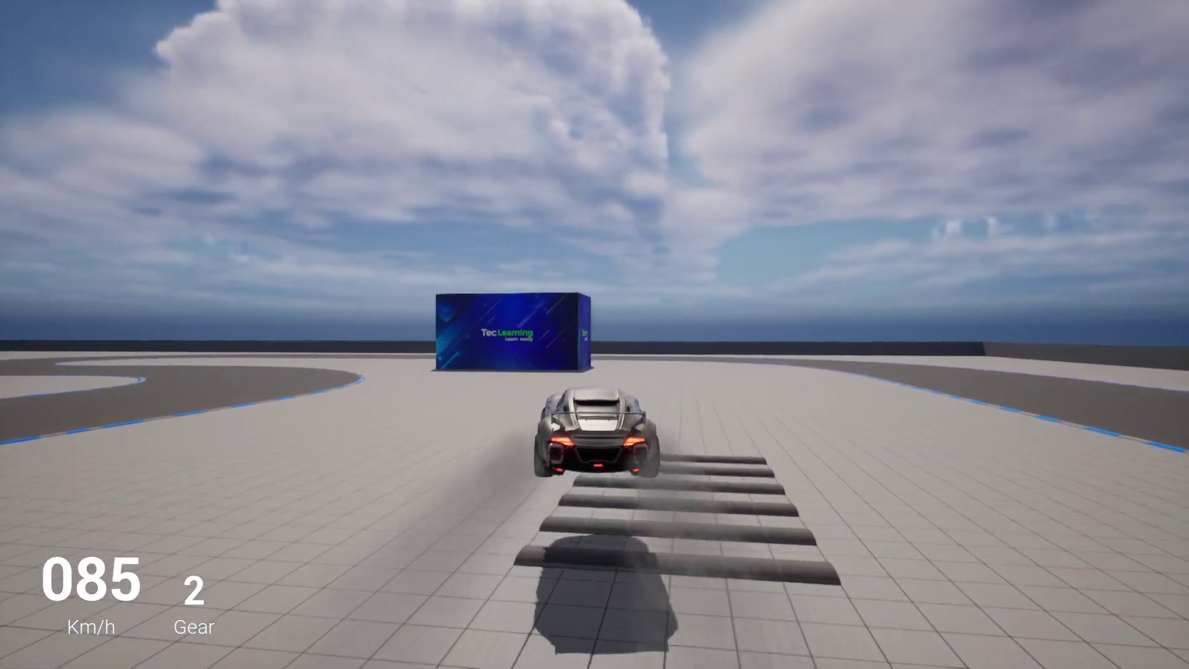
key(s)
key(a)
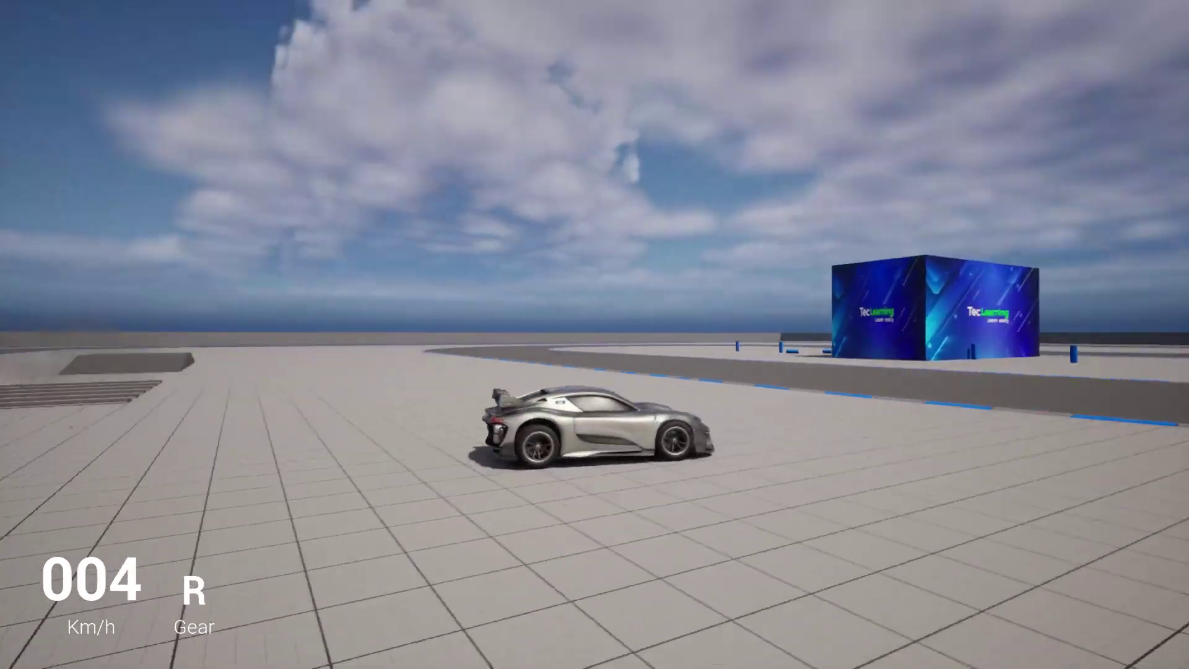
key(w)
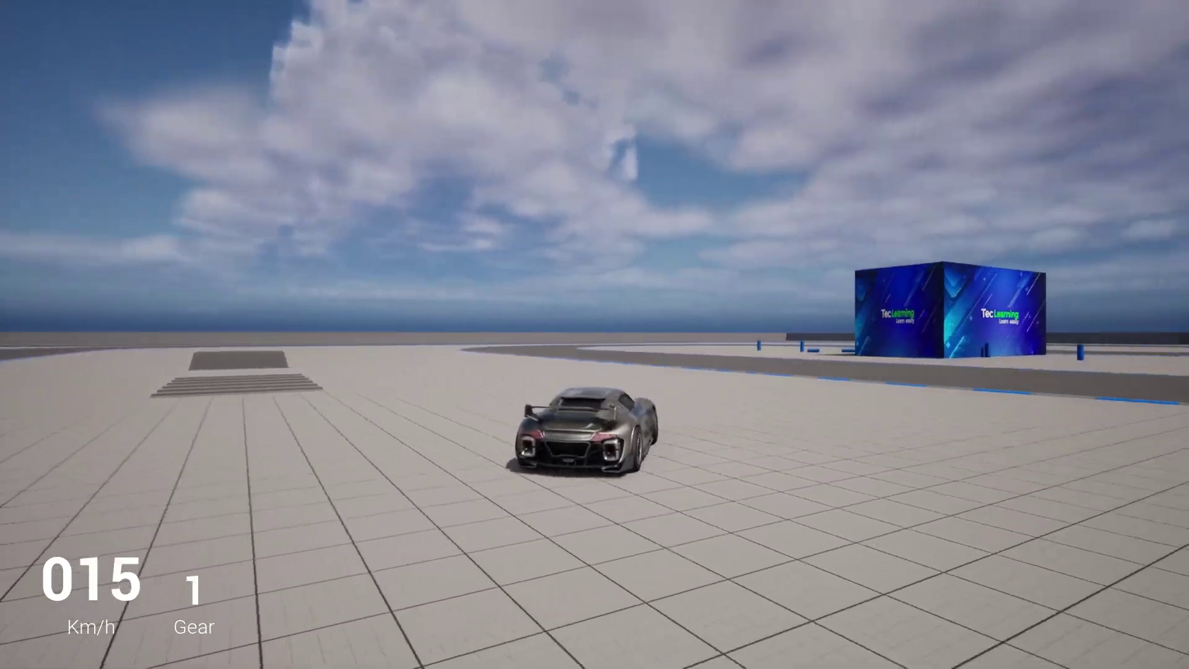
key(a)
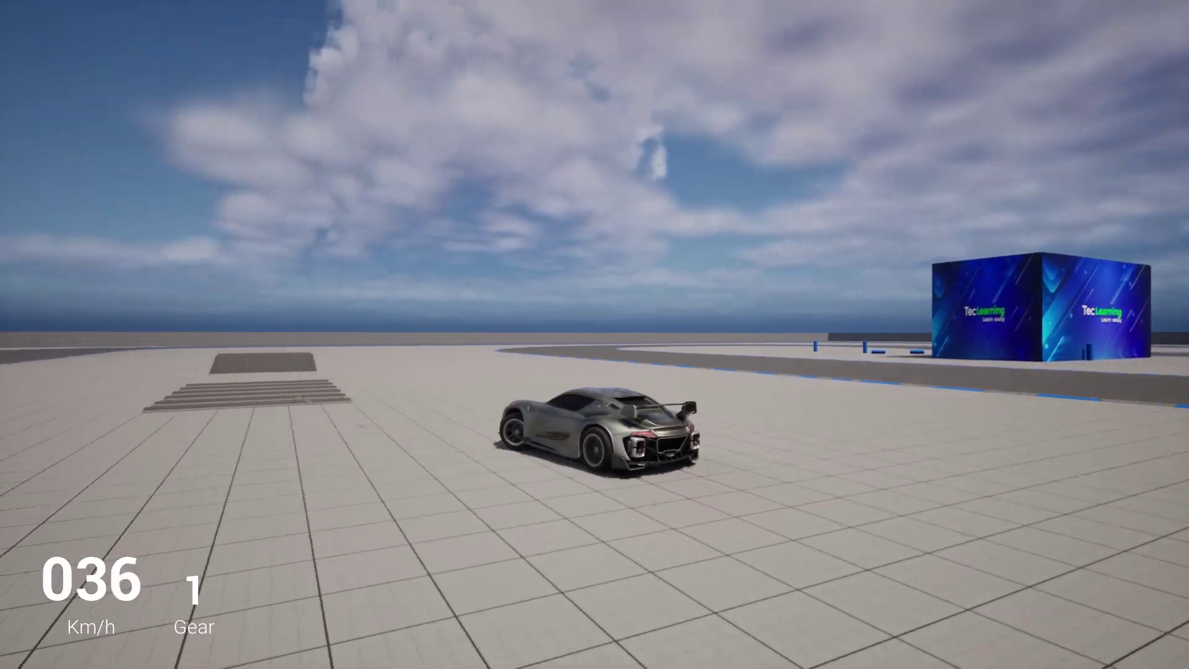
key(s)
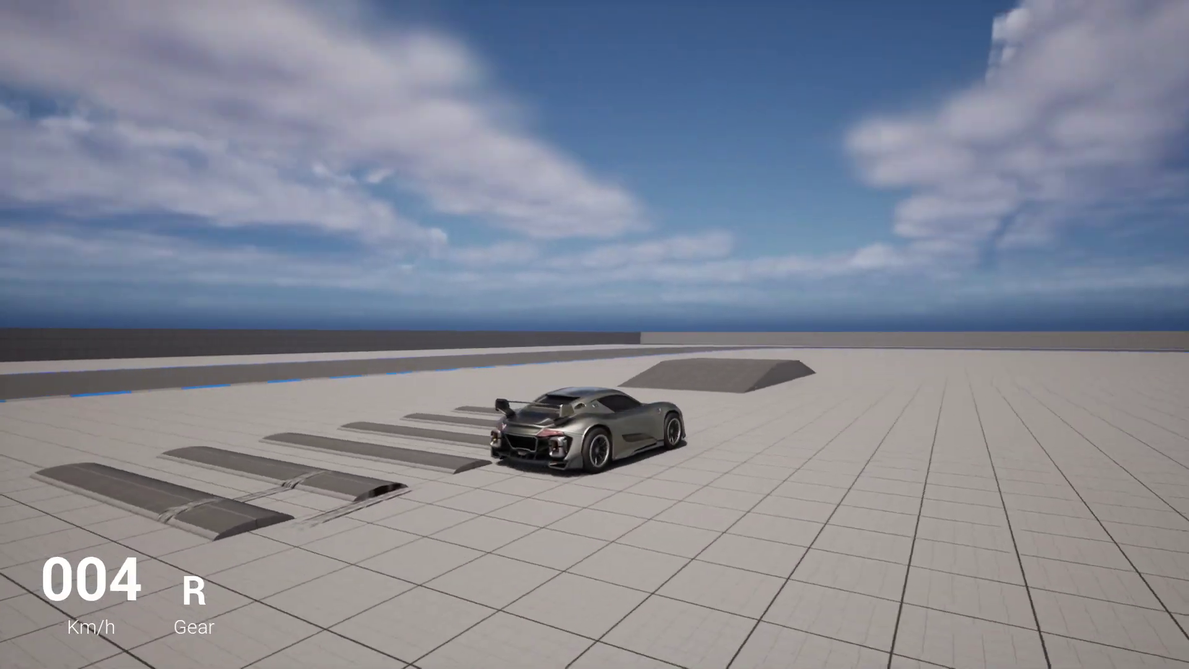
End the play test and save all modified project files.
key(F11)
key(Escape)
click(47, 7)
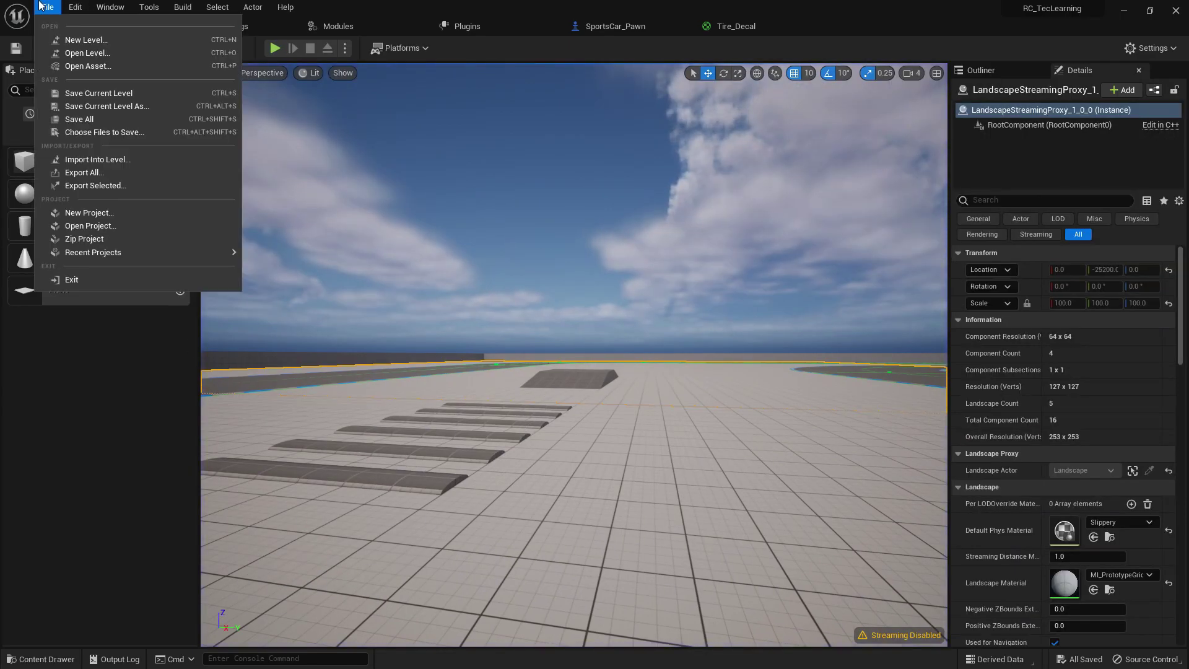
click(79, 119)
Switch to Chrome and show the TeclearningFreeproject repository's files and its additional repository options in Azure DevOps.
key(super)
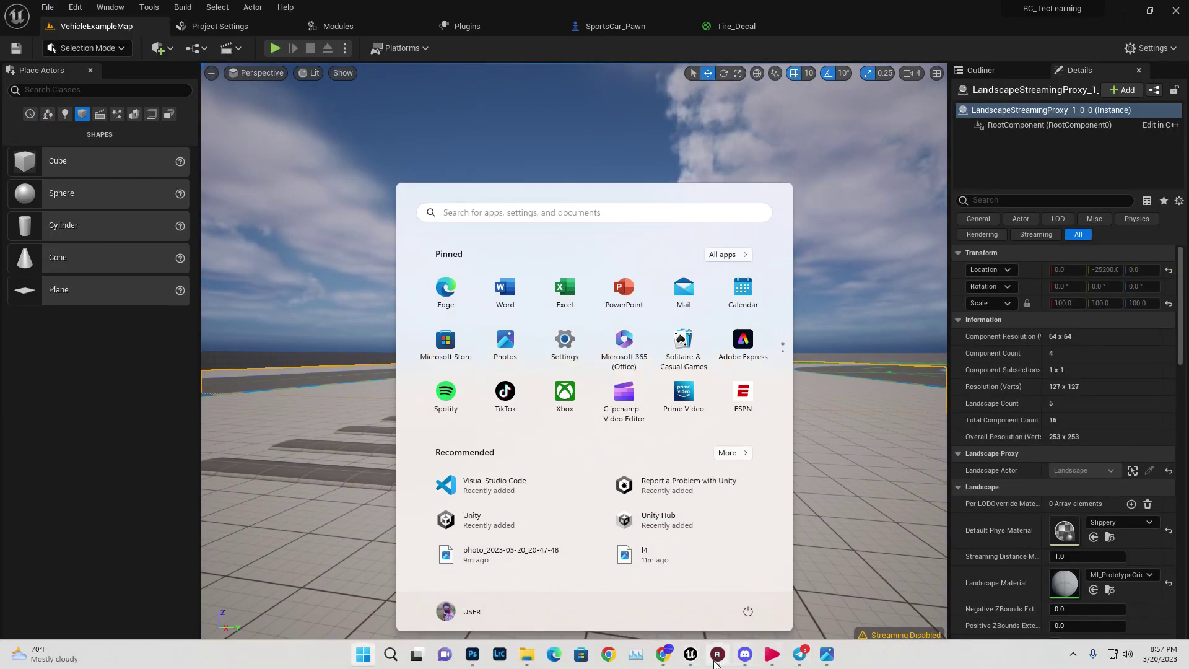
click(675, 661)
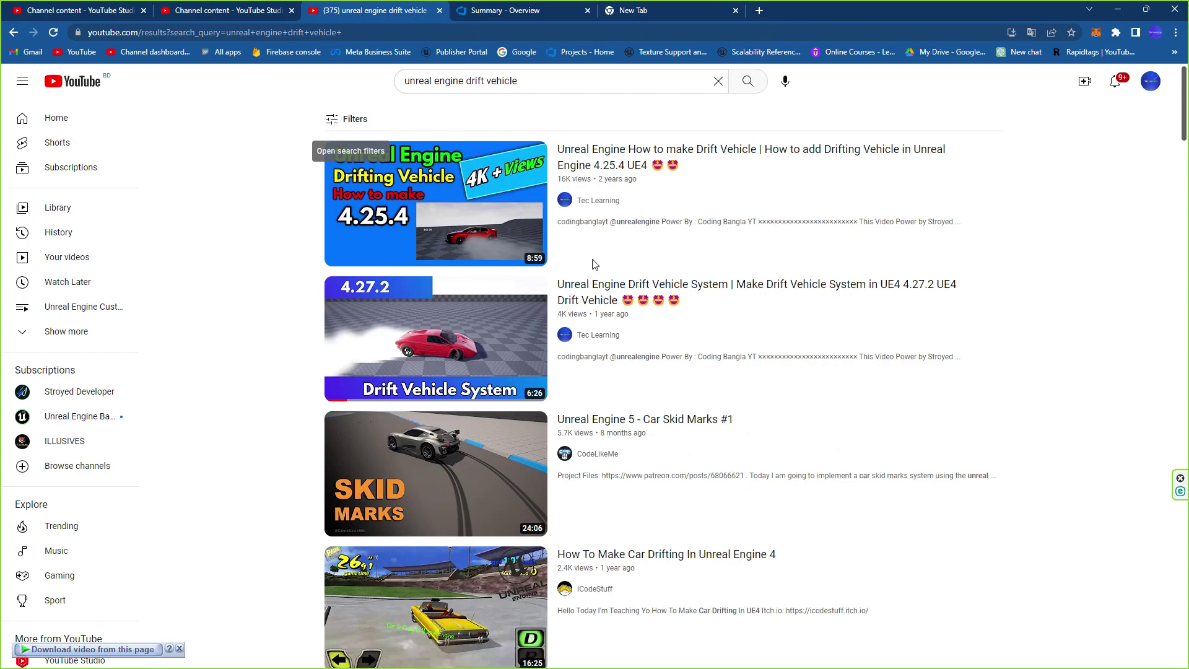
click(508, 9)
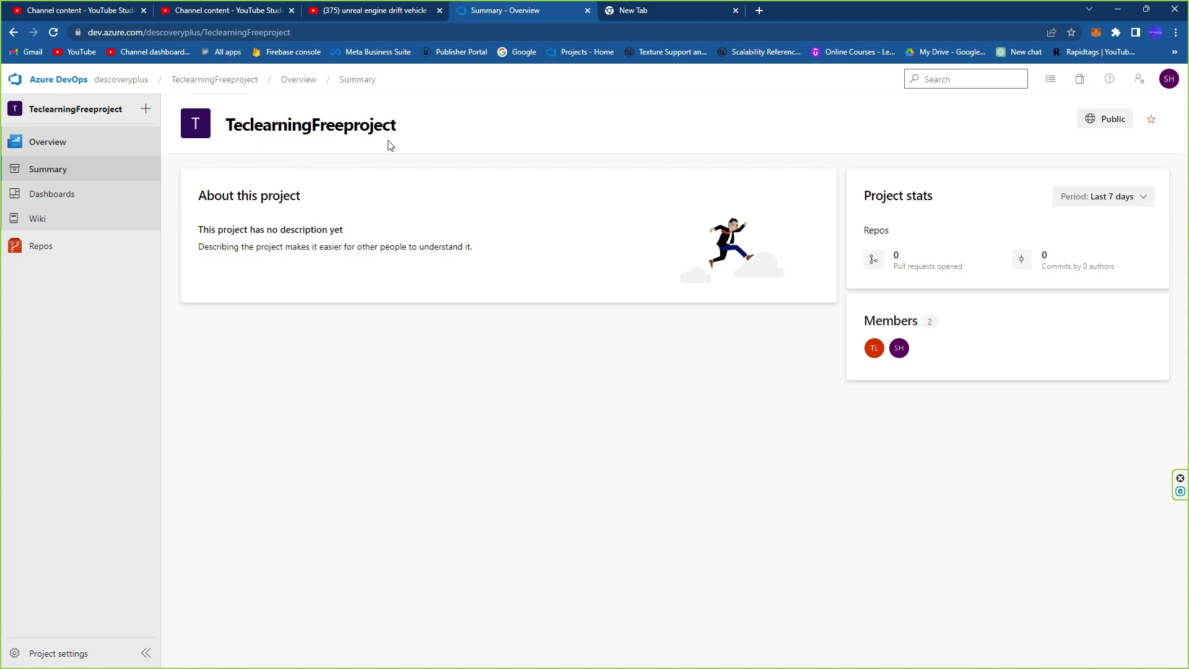
click(49, 253)
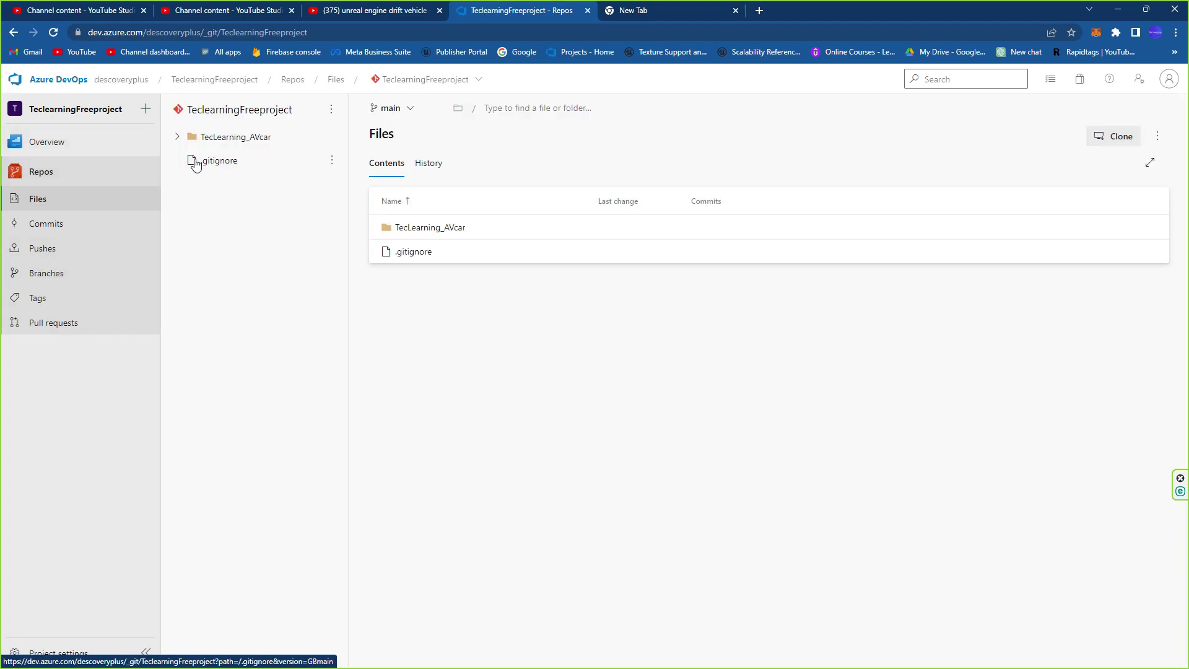
click(1164, 142)
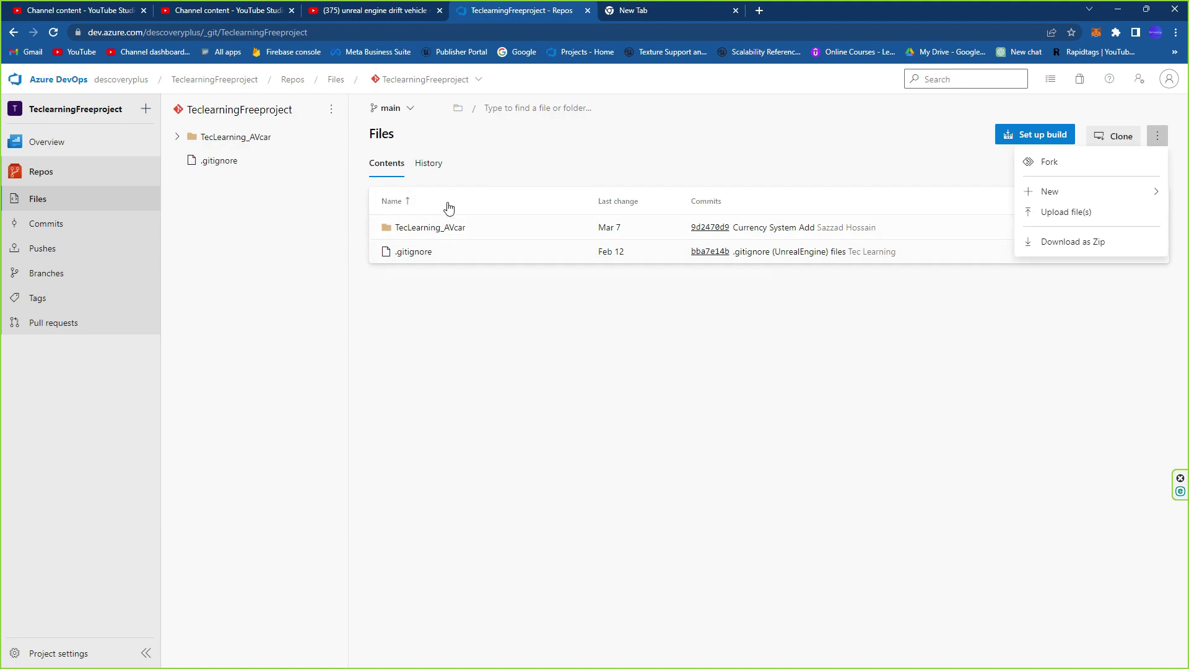
Open the TecLearning_AVcar folder in the repository files.
mouse_move(736, 668)
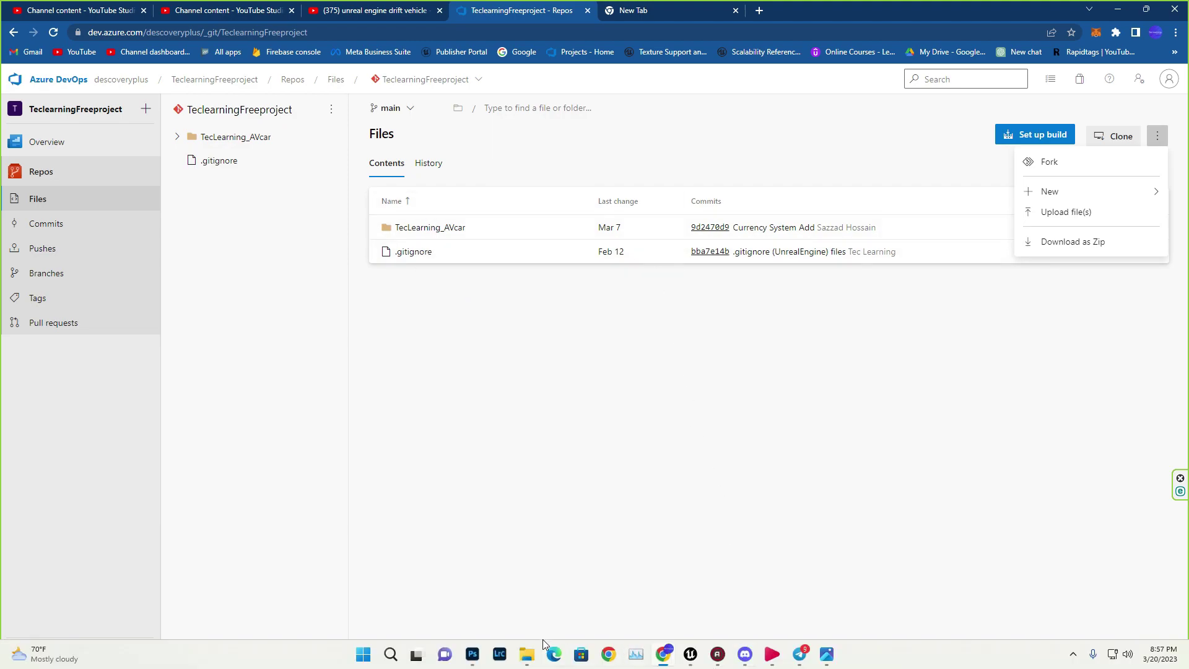
mouse_move(528, 658)
click(522, 664)
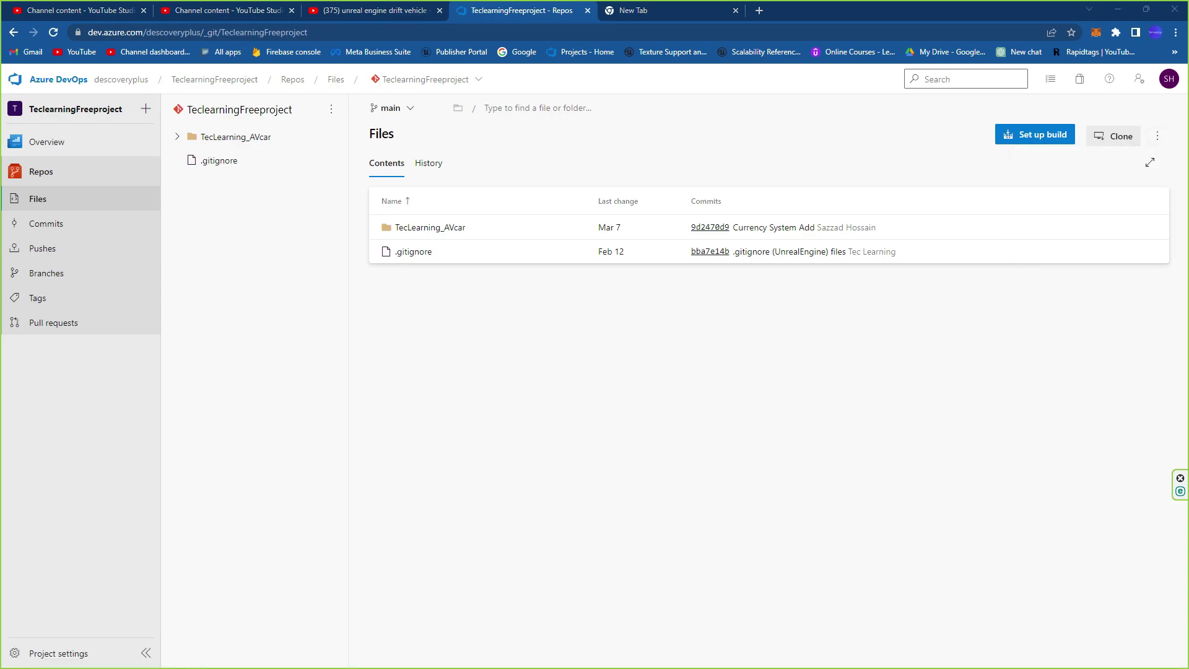
click(405, 235)
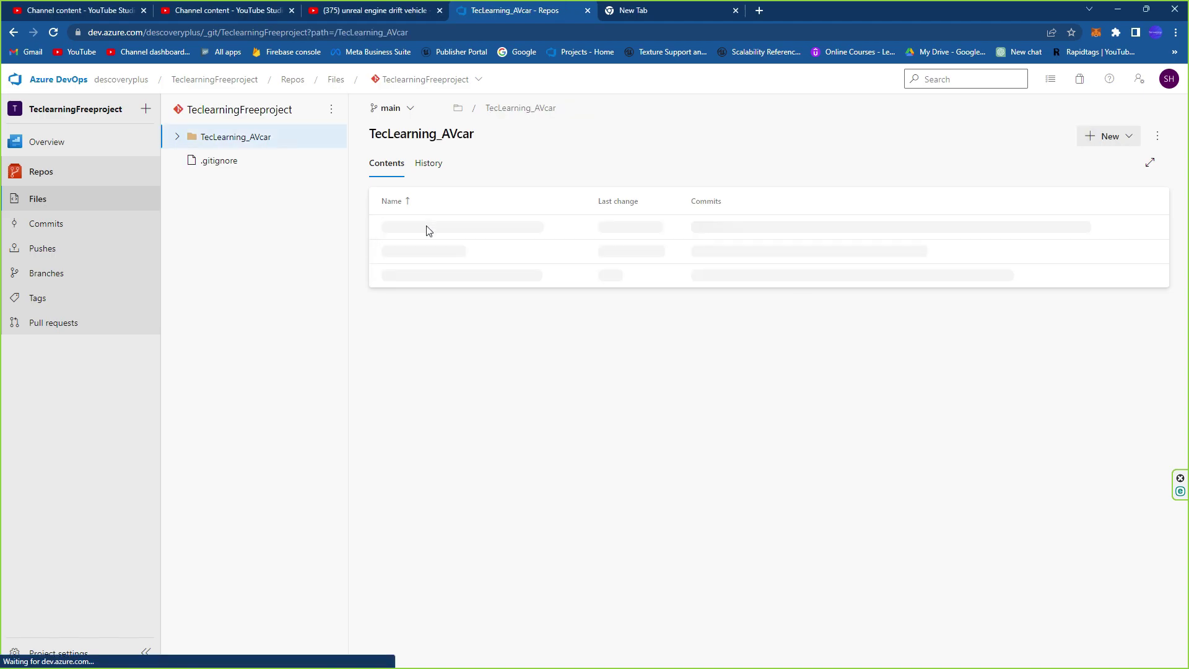